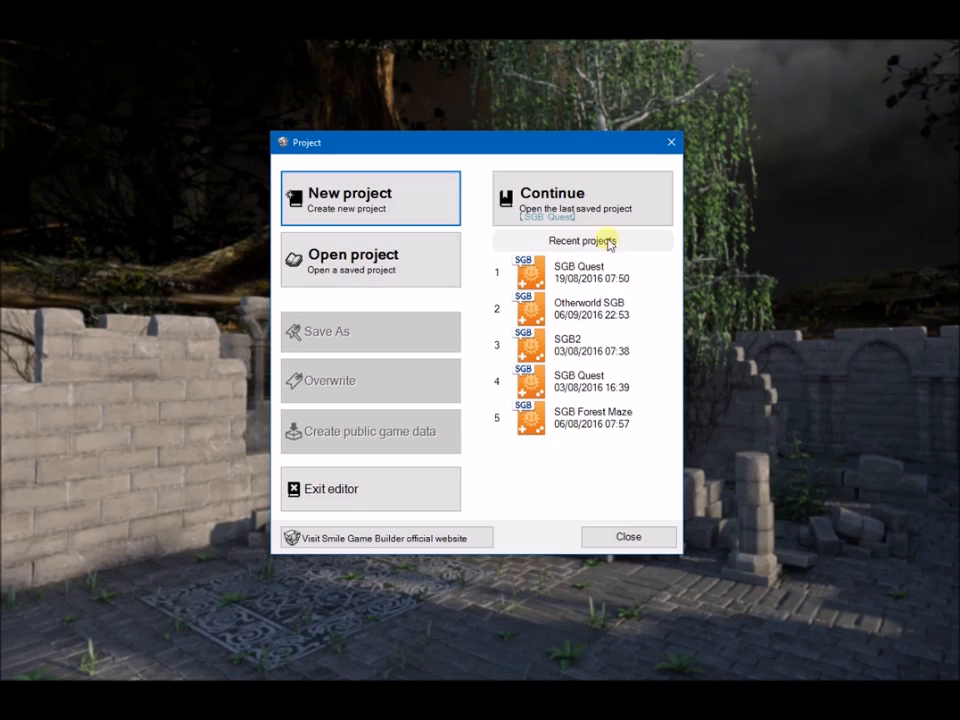
# - Create a new project based on the SGB Quest sample game
pyautogui.click(563, 390)
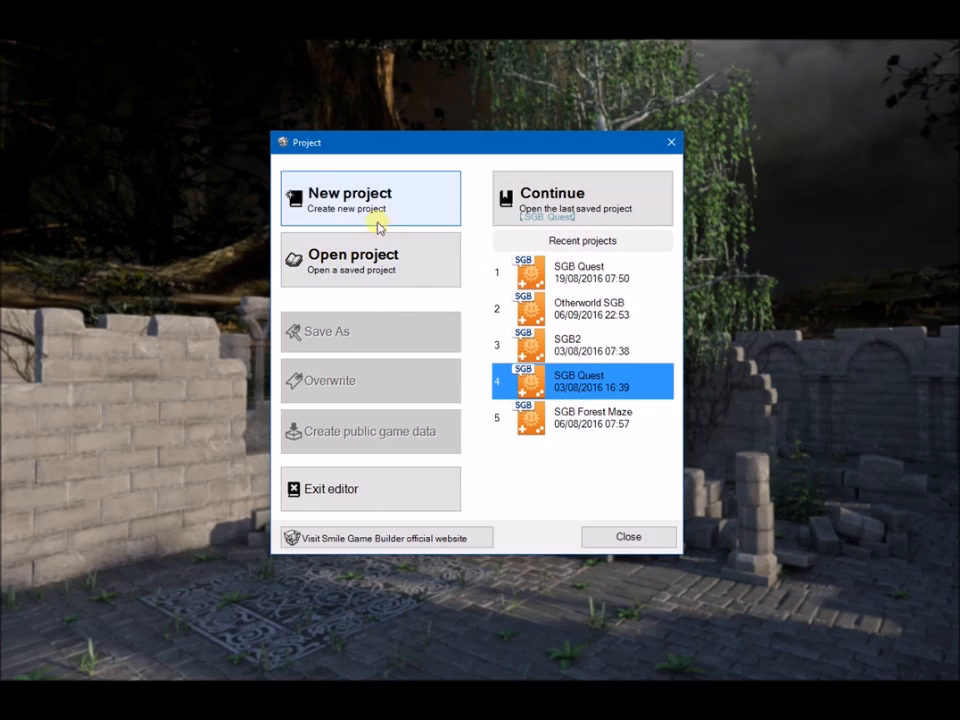
pyautogui.click(313, 197)
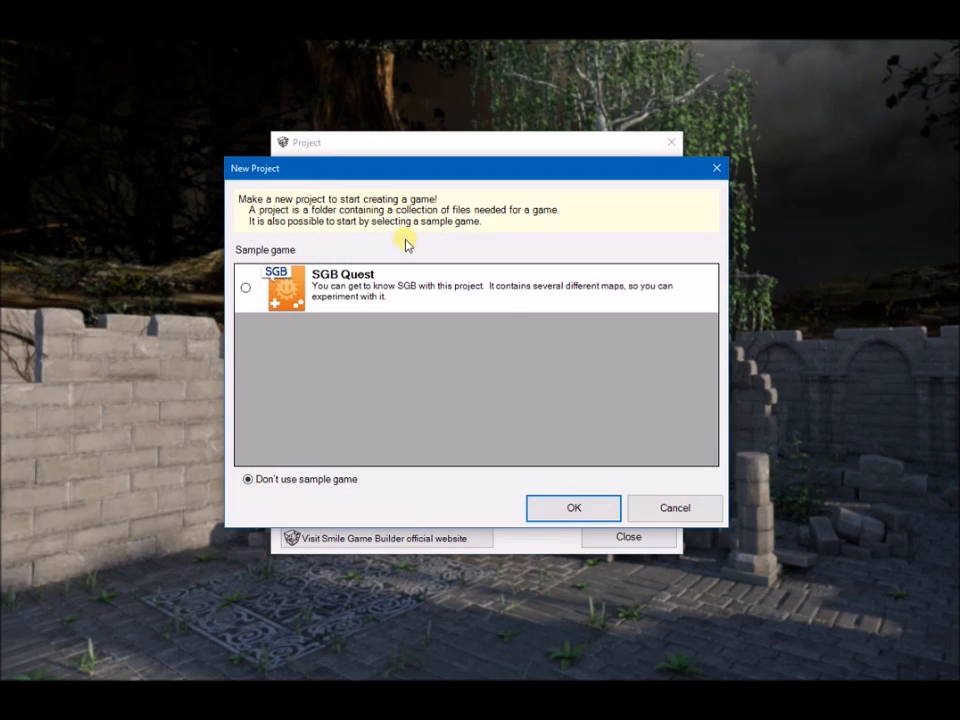
pyautogui.click(341, 292)
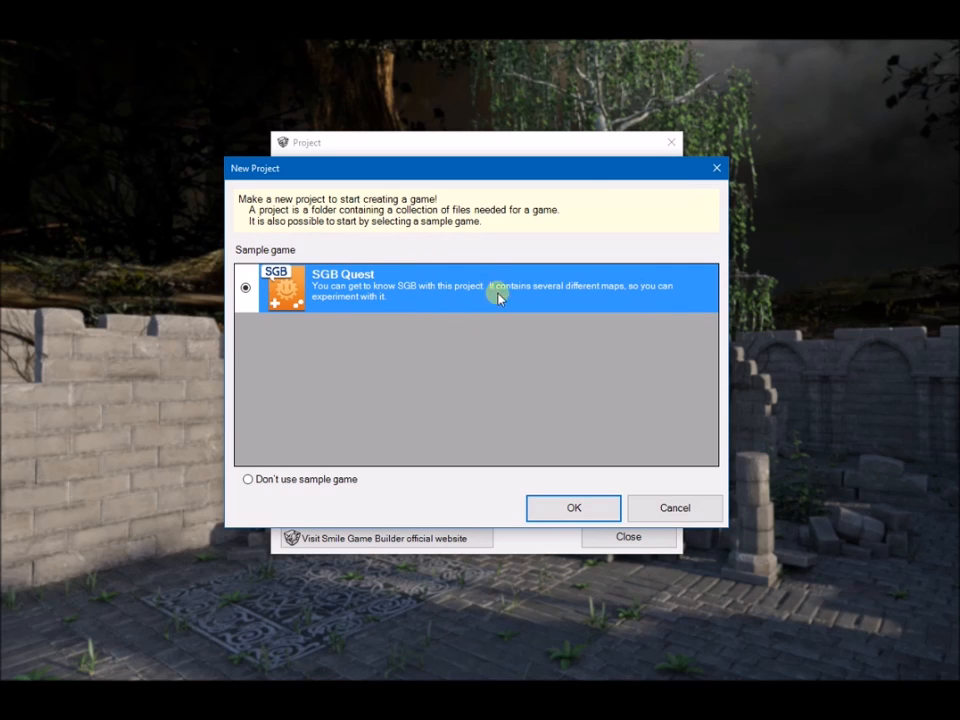
pyautogui.click(574, 509)
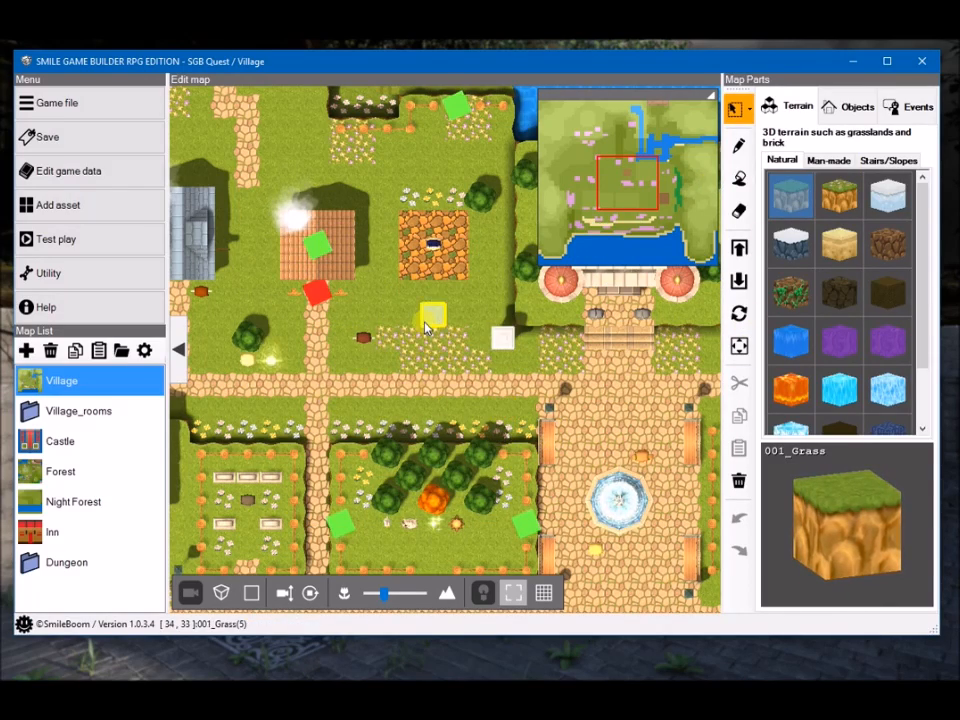
# - Examine the Village map from above and at an angle, from the village houses to the castle and fountain
pyautogui.scroll(-5, 420, 340)
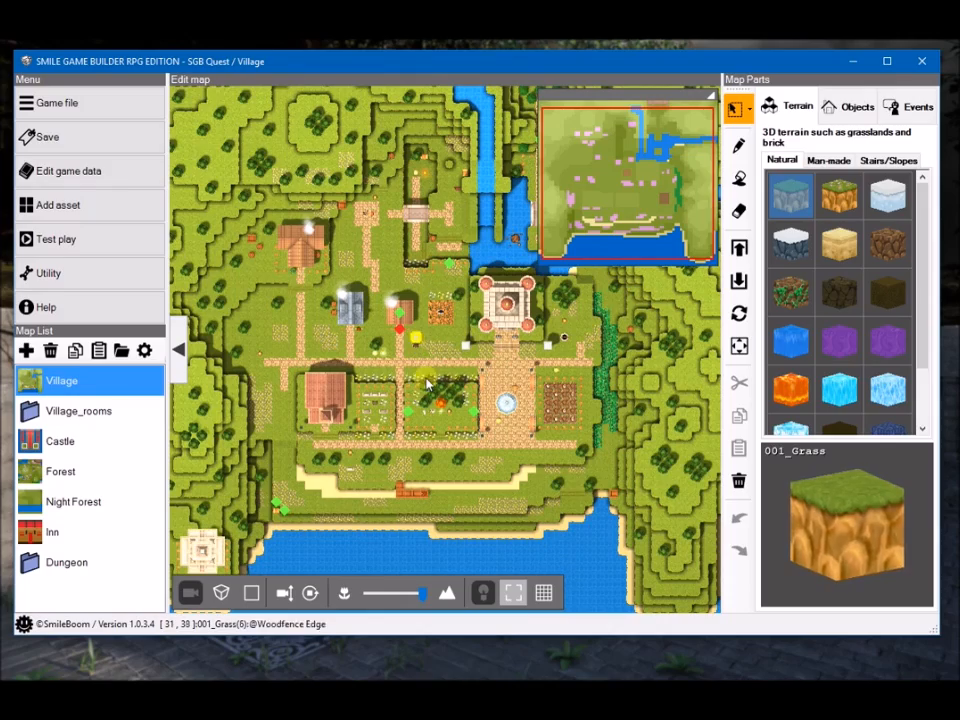
pyautogui.click(419, 385)
pyautogui.moveTo(419, 388); pyautogui.dragTo(476, 218, button='middle')
pyautogui.scroll(4, 462, 222)
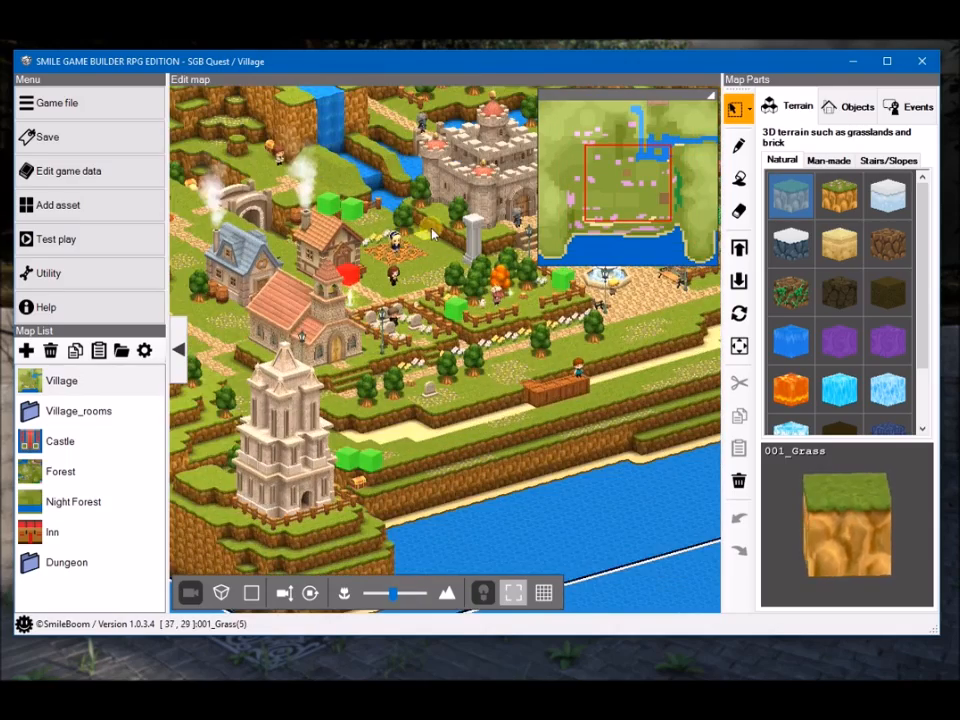
pyautogui.moveTo(485, 346); pyautogui.dragTo(431, 282, button='right')
pyautogui.moveTo(431, 279); pyautogui.dragTo(320, 329, button='middle')
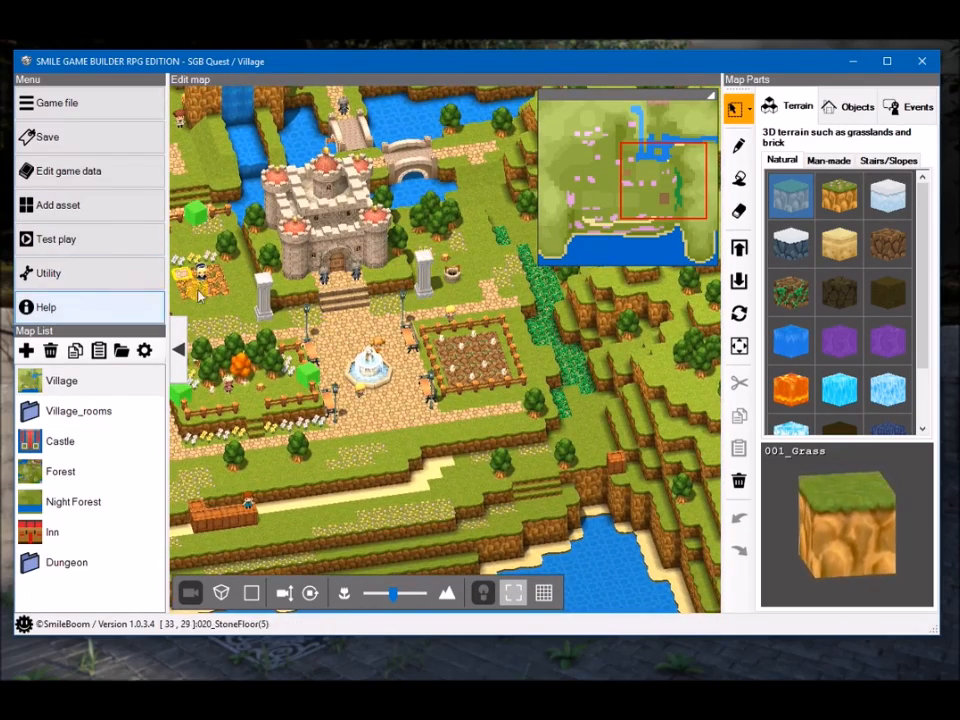
# - Open the game data and examine the game title and subtitle in the basic game settings
pyautogui.click(92, 173)
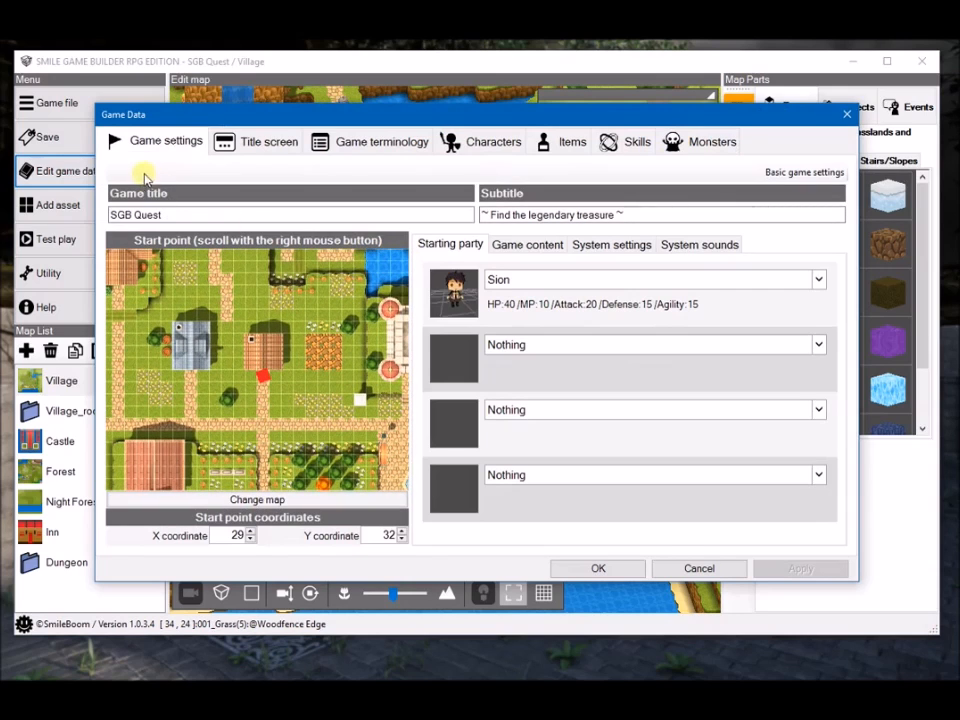
pyautogui.click(186, 214)
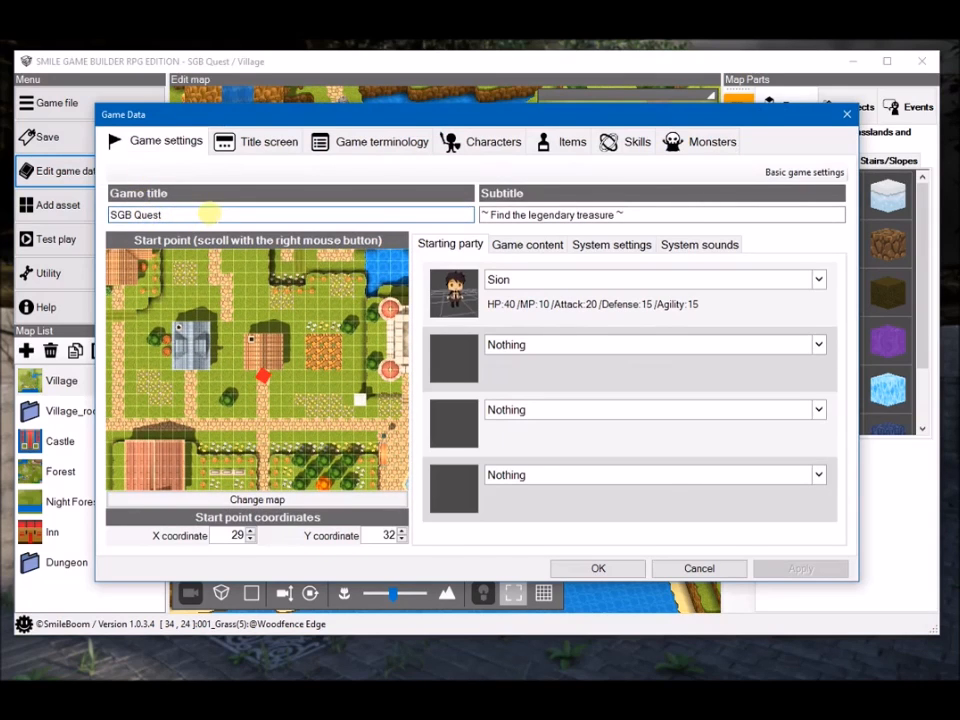
pyautogui.moveTo(198, 213); pyautogui.dragTo(94, 214)
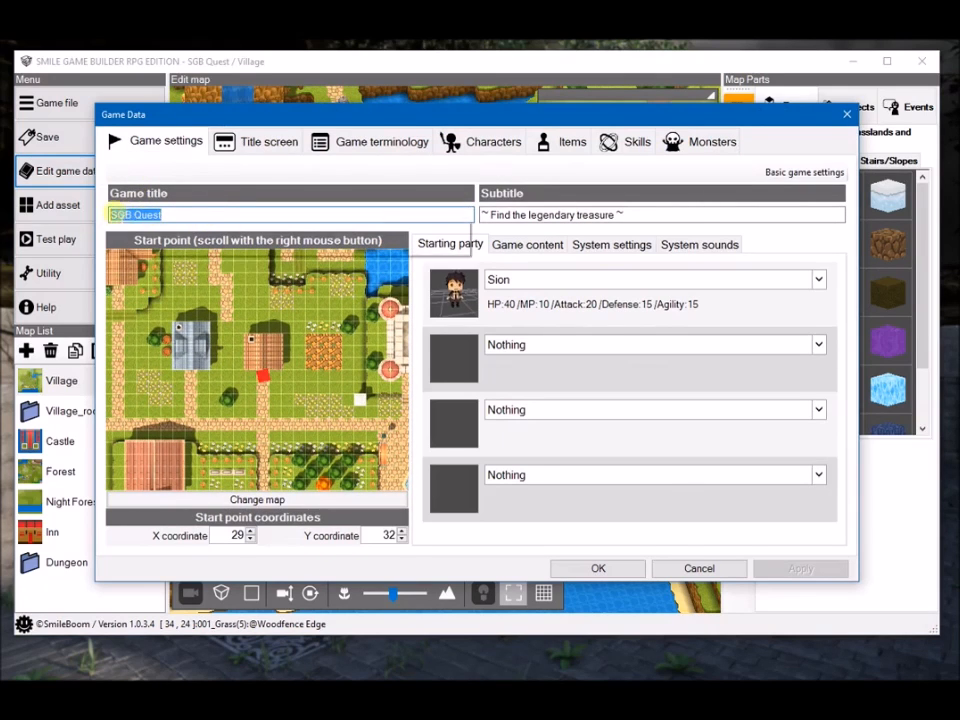
pyautogui.click(519, 214)
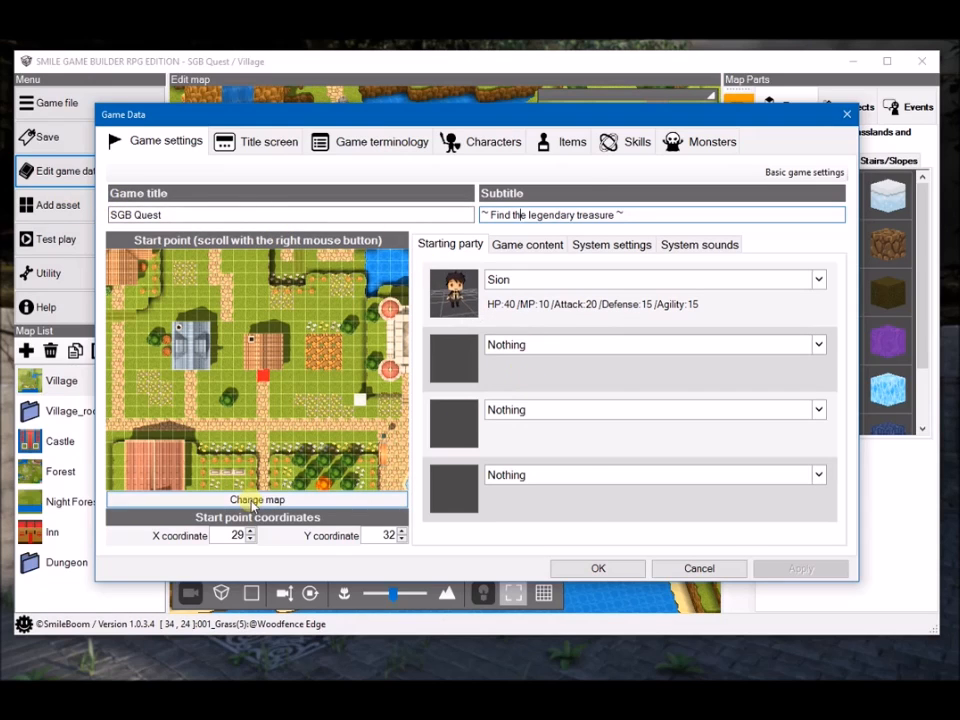
pyautogui.click(305, 499)
pyautogui.click(405, 236)
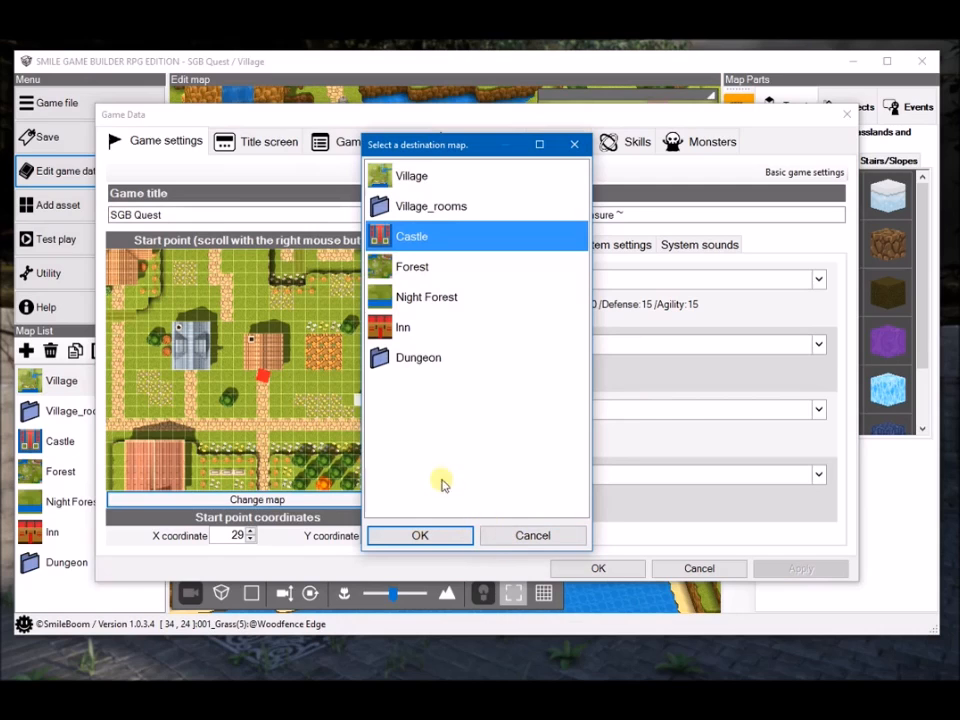
pyautogui.click(549, 537)
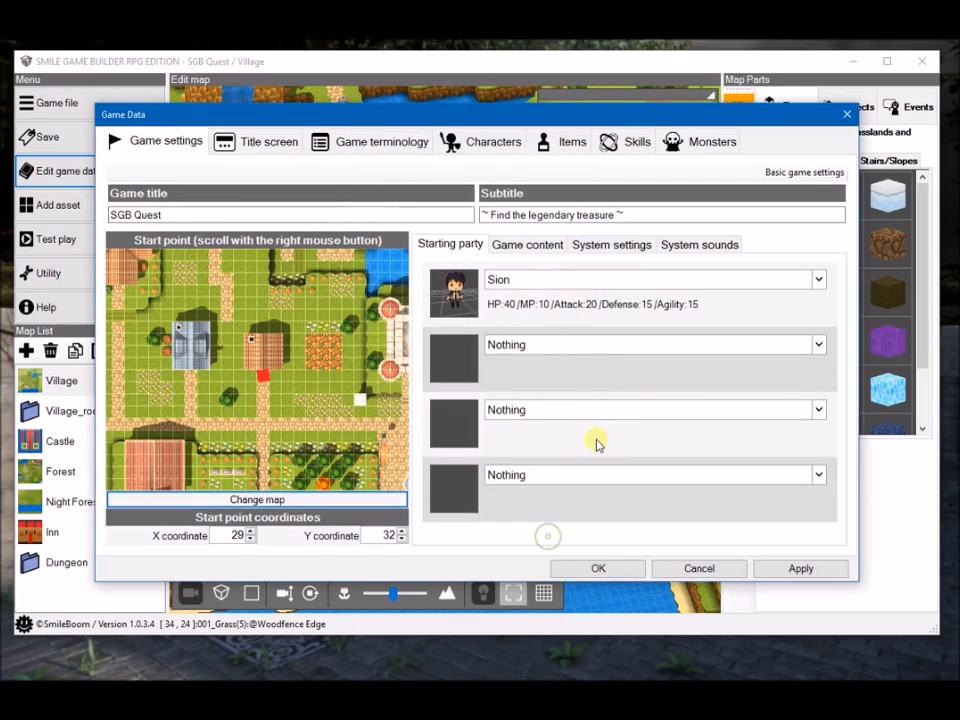
# - Add Marie as the second member of the starting party after previewing the other heroes
pyautogui.click(583, 345)
pyautogui.click(146, 257)
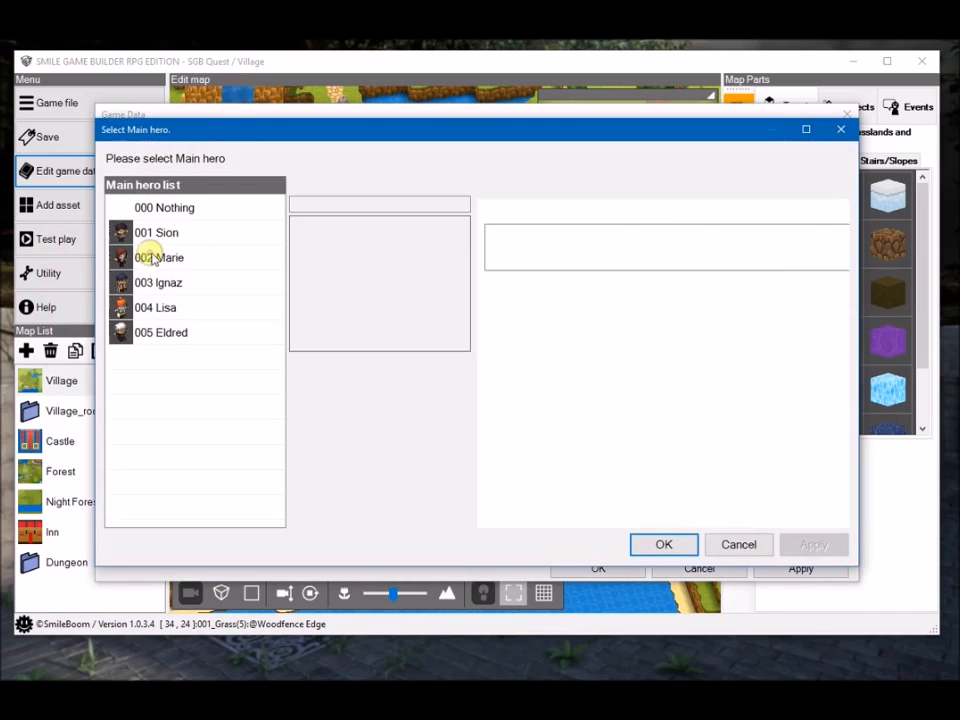
pyautogui.click(168, 283)
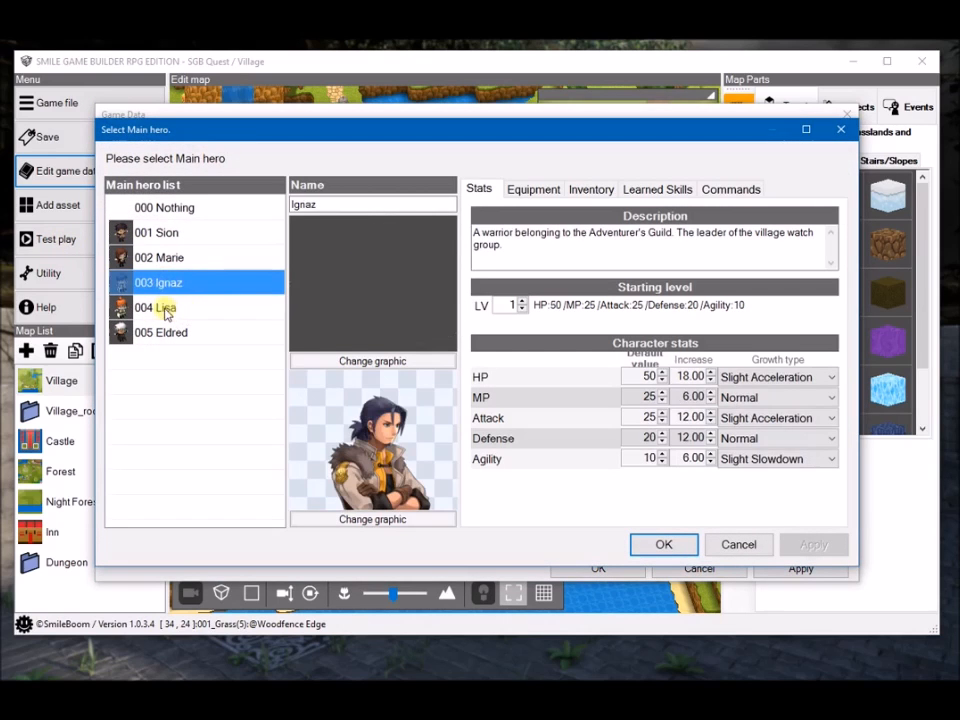
pyautogui.click(165, 308)
pyautogui.click(160, 333)
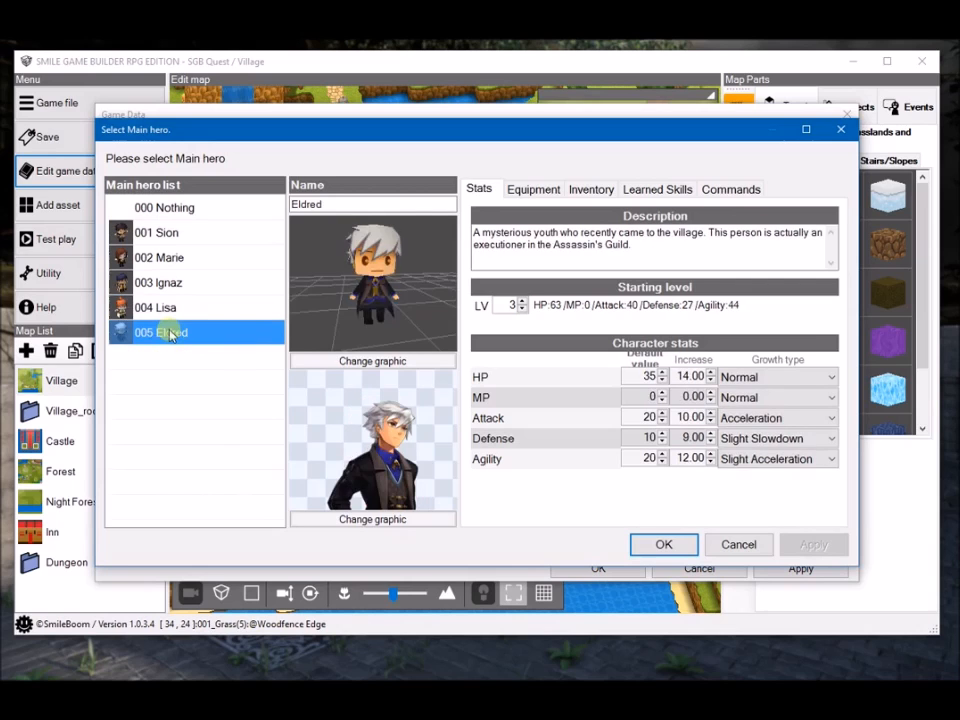
pyautogui.click(151, 260)
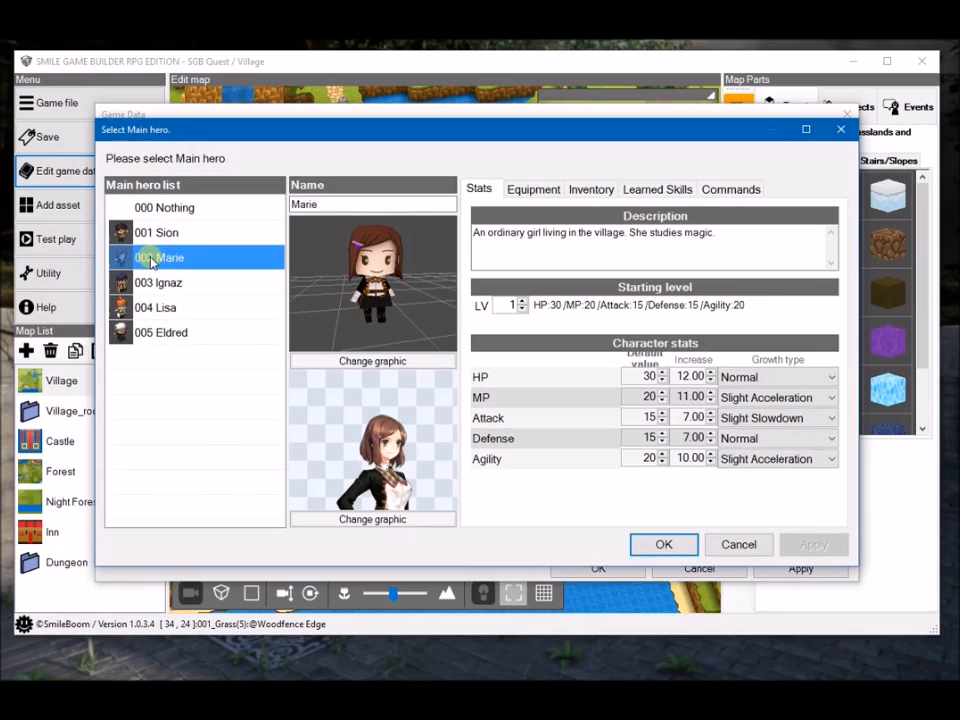
pyautogui.click(664, 544)
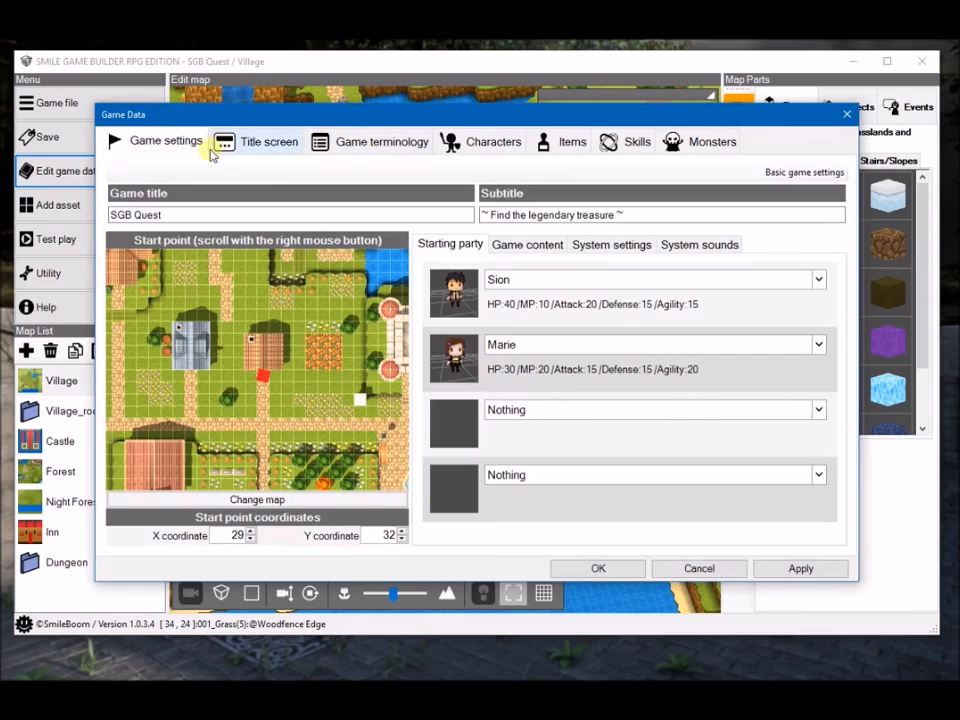
# - Examine the game description text in the game content settings
pyautogui.click(527, 245)
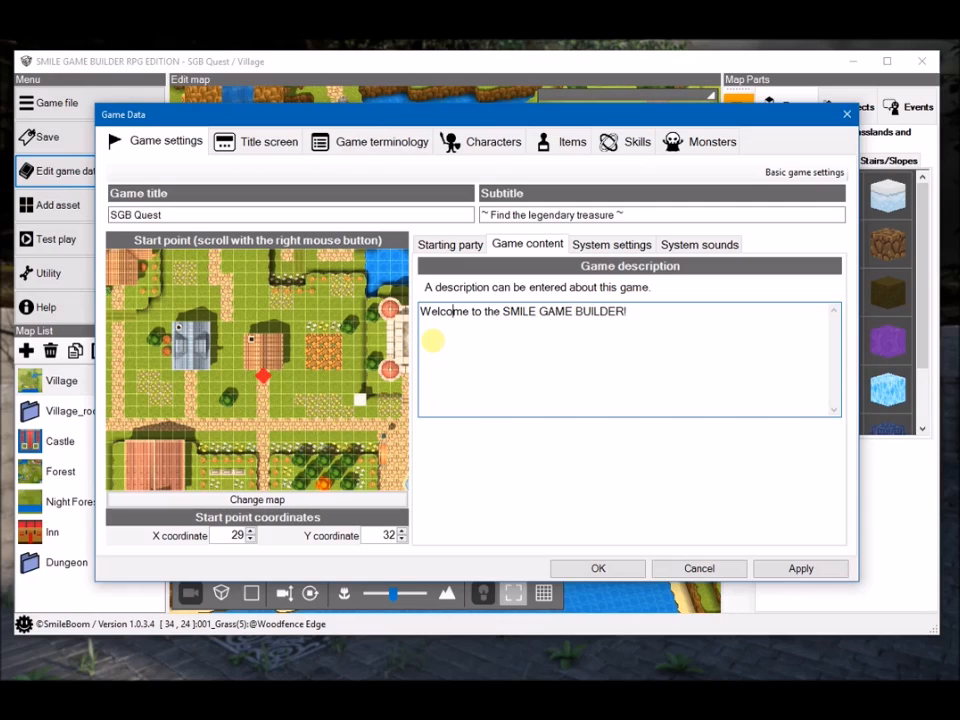
pyautogui.click(452, 334)
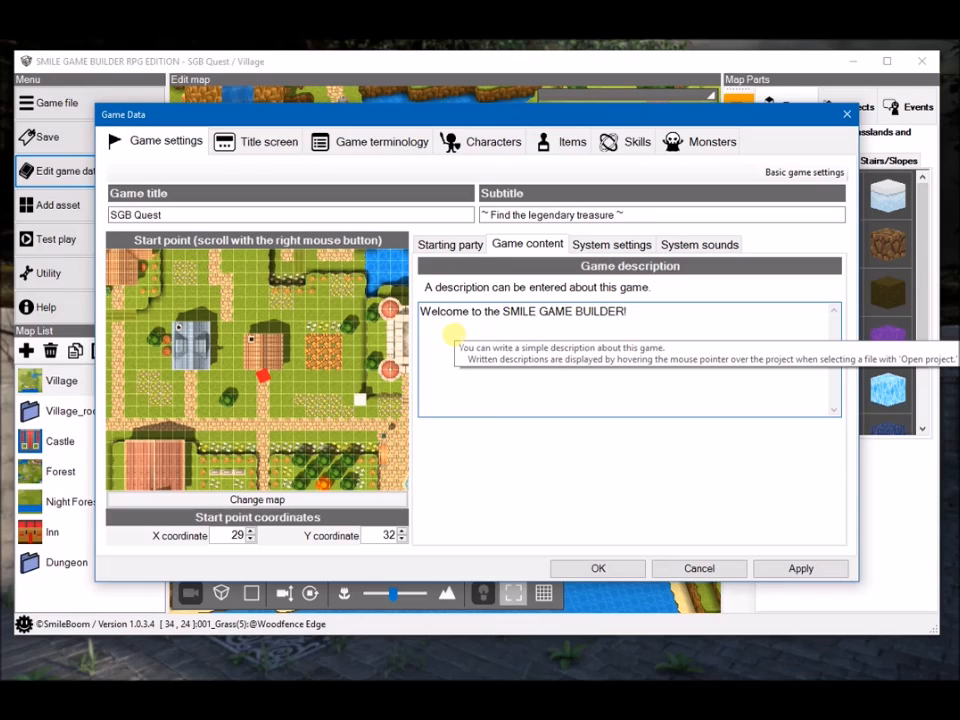
# - Set the message window graphic to pattern_window_gold in the system graphics, comparing it with the other pattern windows
pyautogui.click(617, 251)
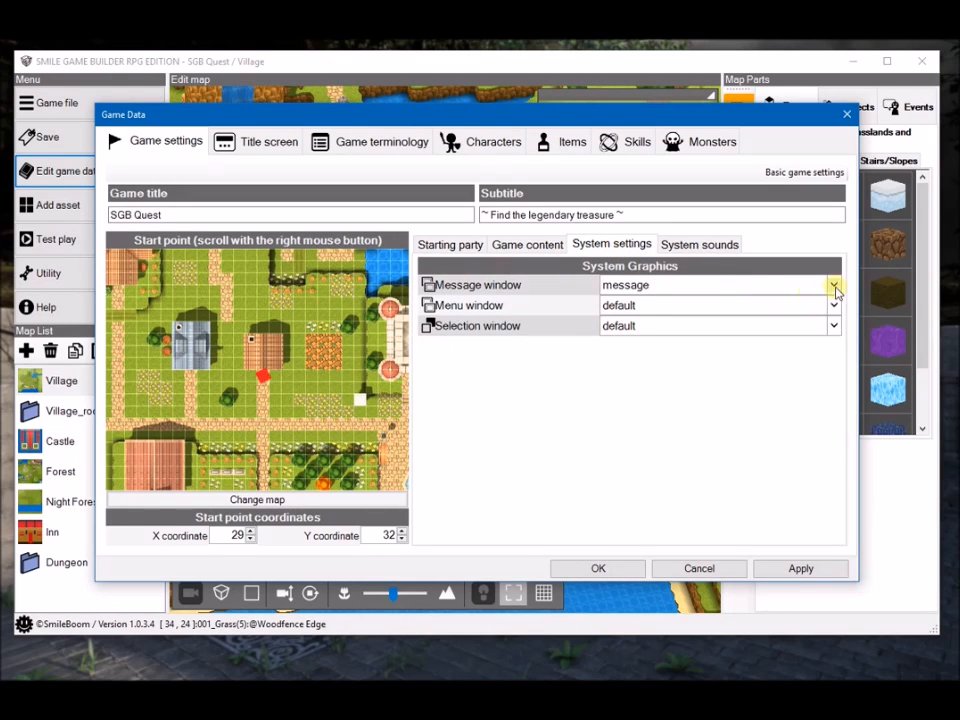
pyautogui.click(835, 286)
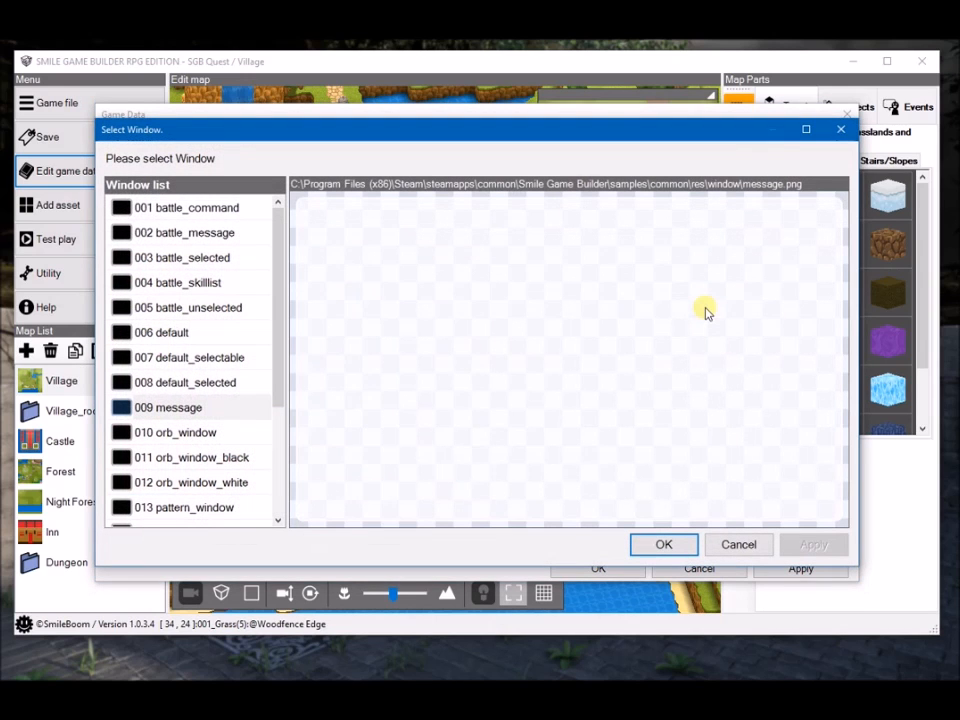
pyautogui.scroll(-2, 197, 290)
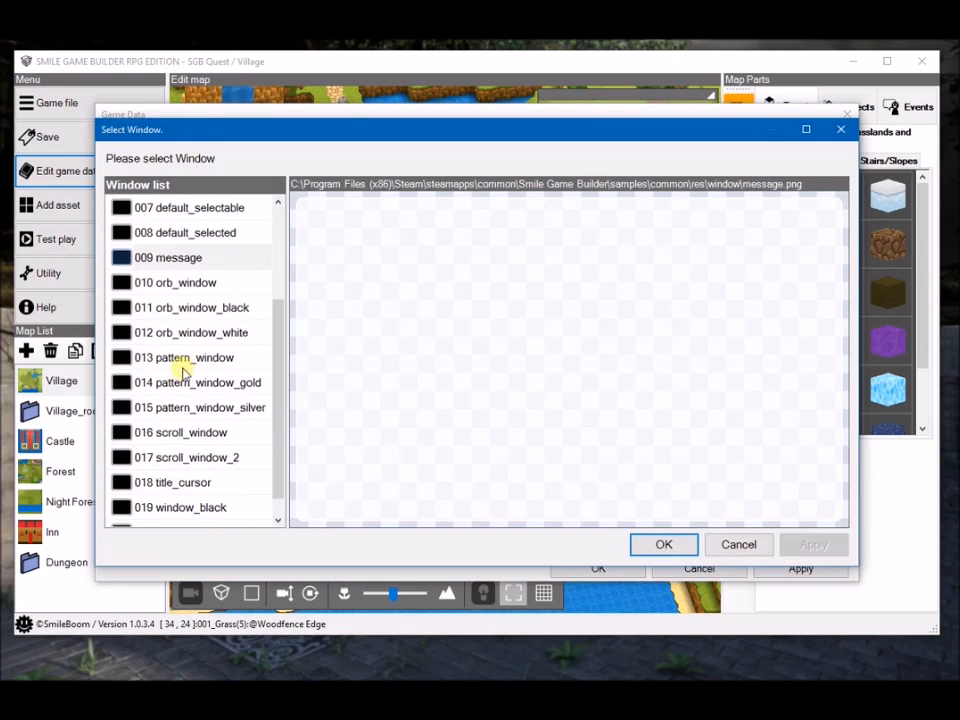
pyautogui.click(184, 360)
pyautogui.click(203, 387)
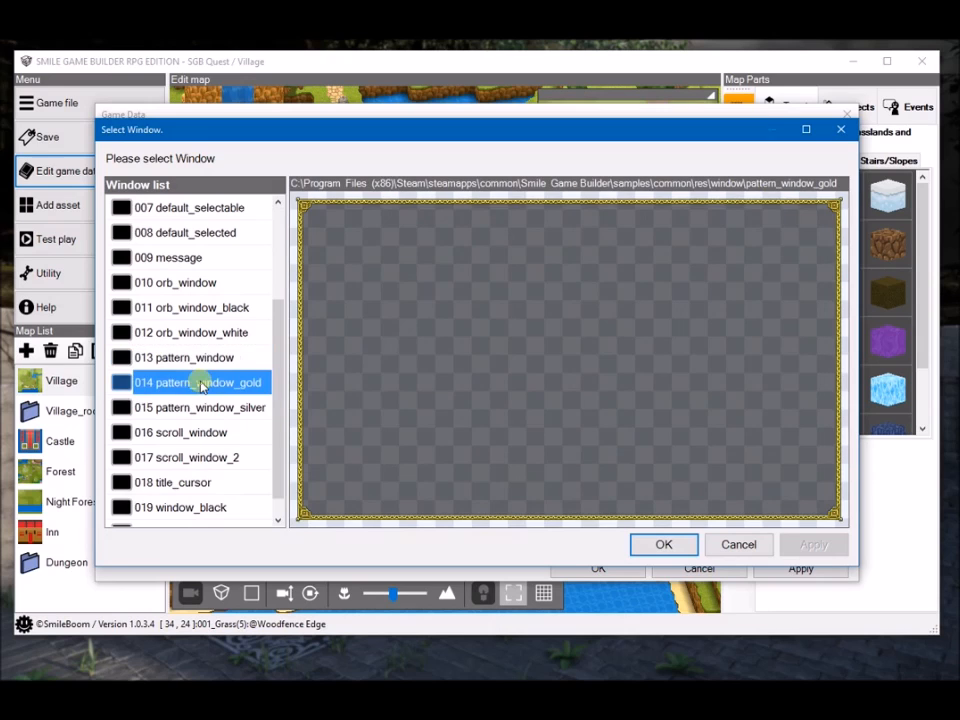
pyautogui.click(200, 410)
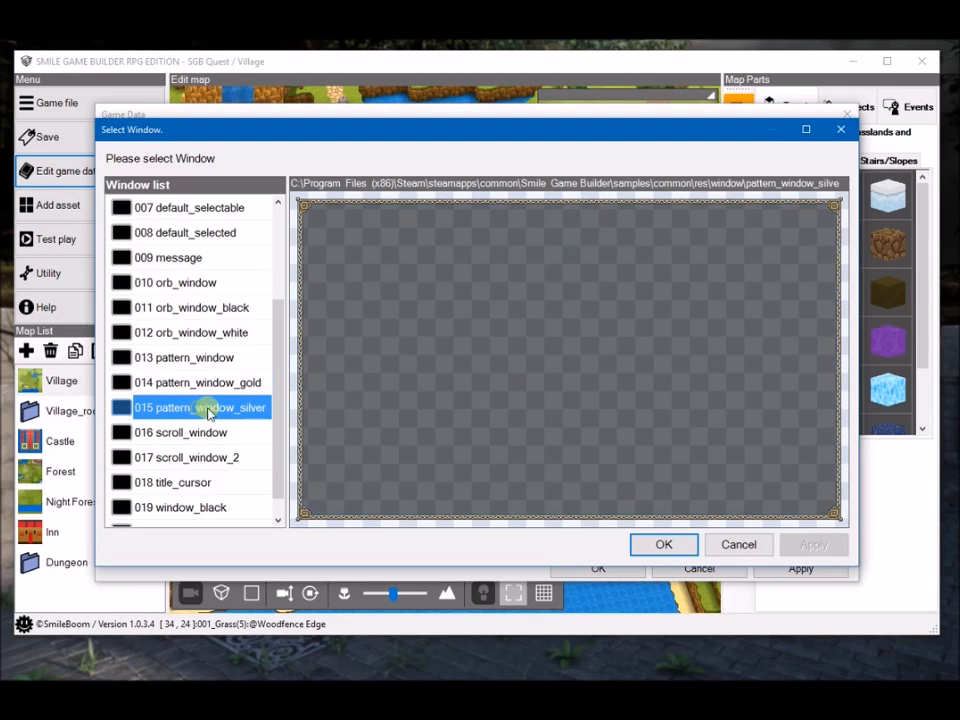
pyautogui.click(208, 385)
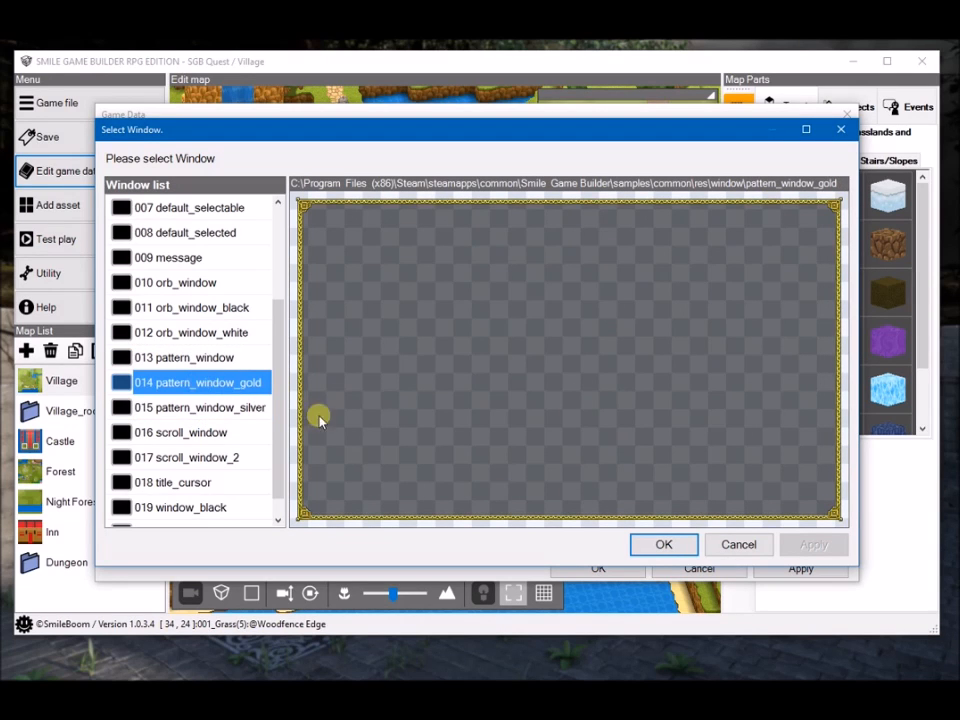
pyautogui.click(663, 543)
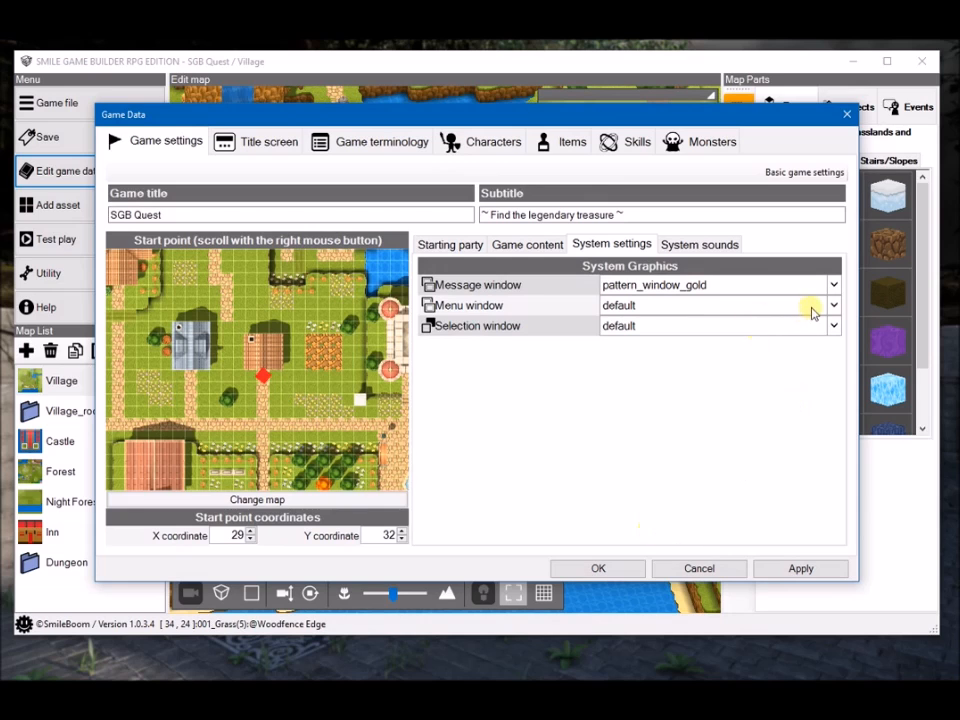
# - Set the menu window graphic to pattern_window_silver
pyautogui.click(828, 306)
pyautogui.scroll(-2, 204, 412)
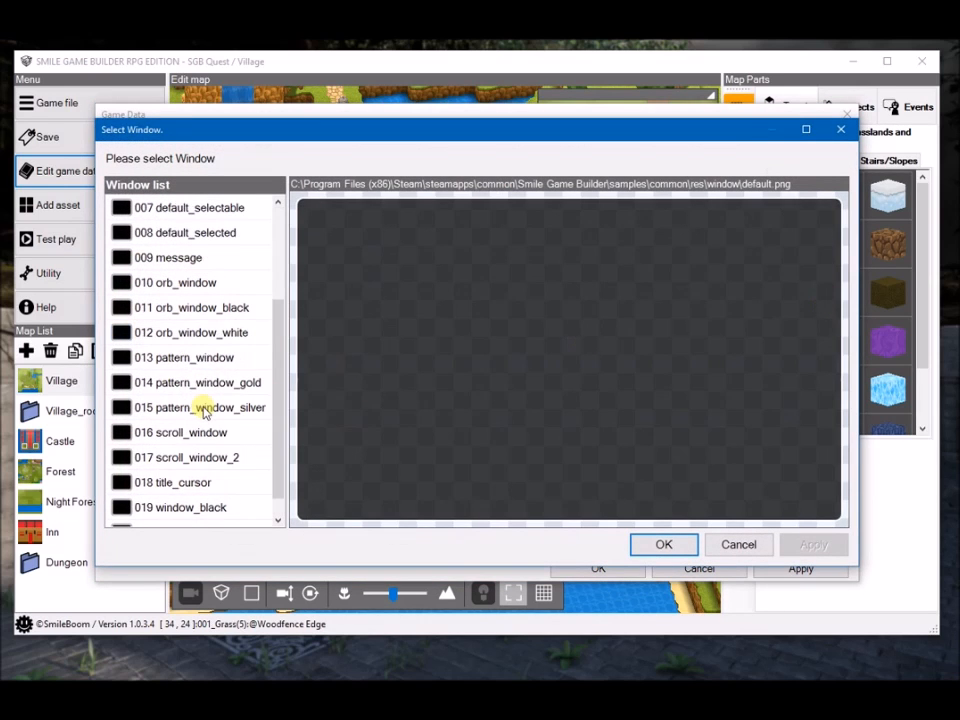
pyautogui.click(203, 384)
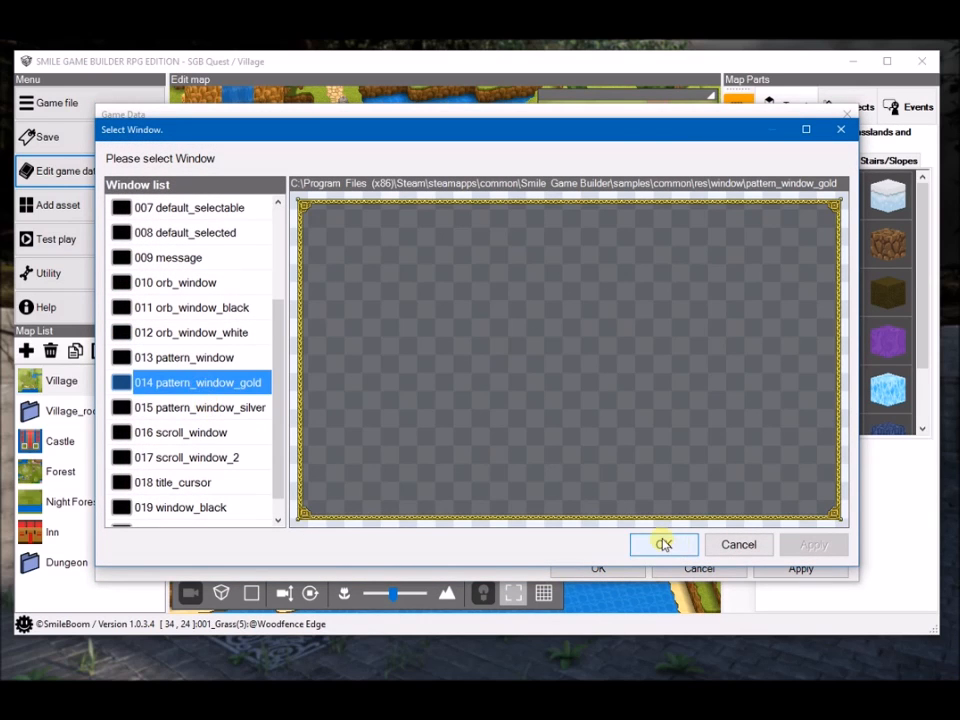
pyautogui.click(212, 407)
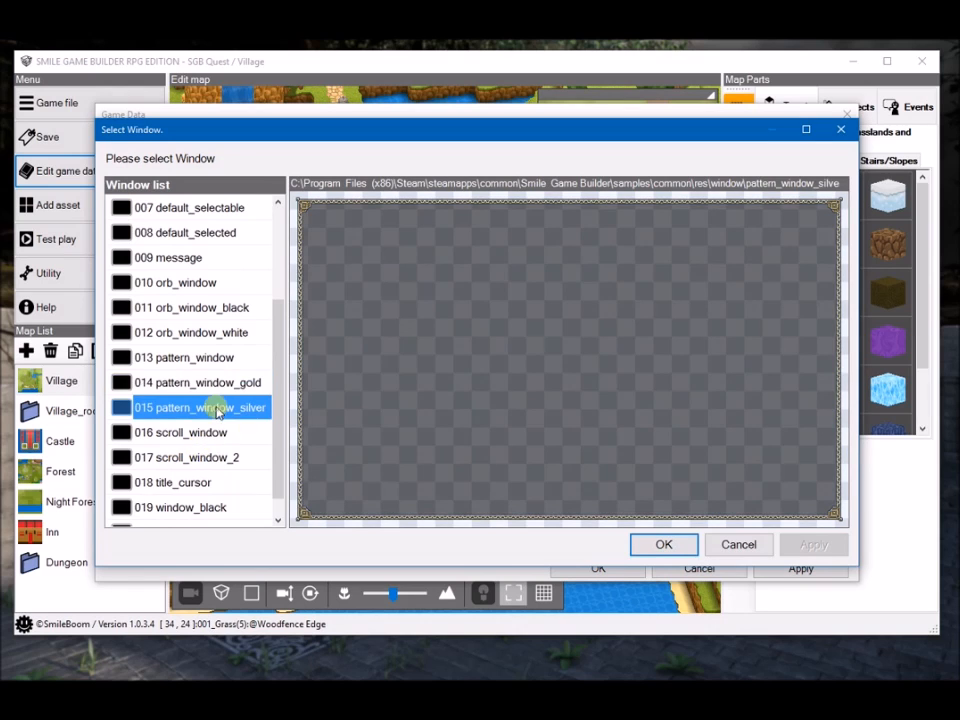
pyautogui.click(663, 545)
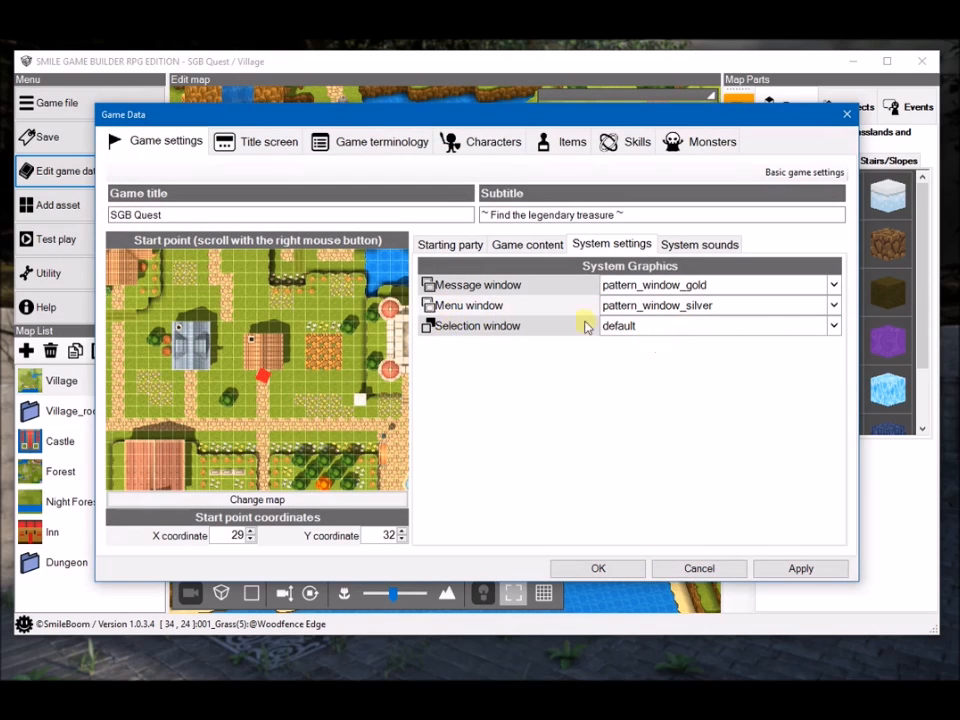
# - Preview the pattern_window_gold, scroll_window, title_cursor and scroll_window_2 graphics for the selection window
pyautogui.click(726, 326)
pyautogui.scroll(-2, 213, 372)
pyautogui.scroll(-1, 205, 376)
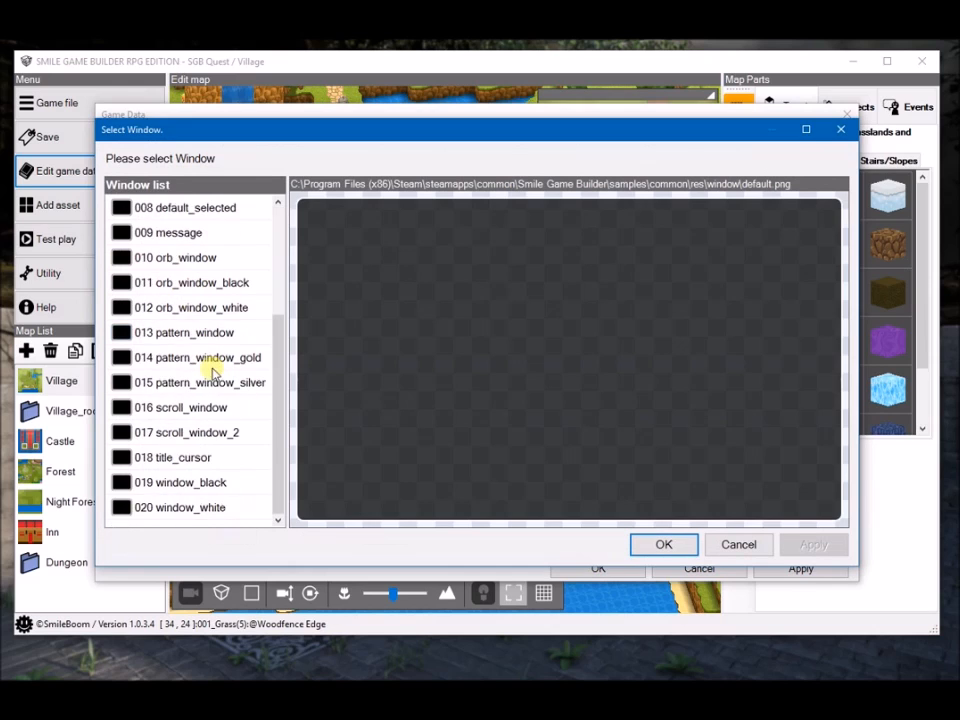
pyautogui.click(196, 359)
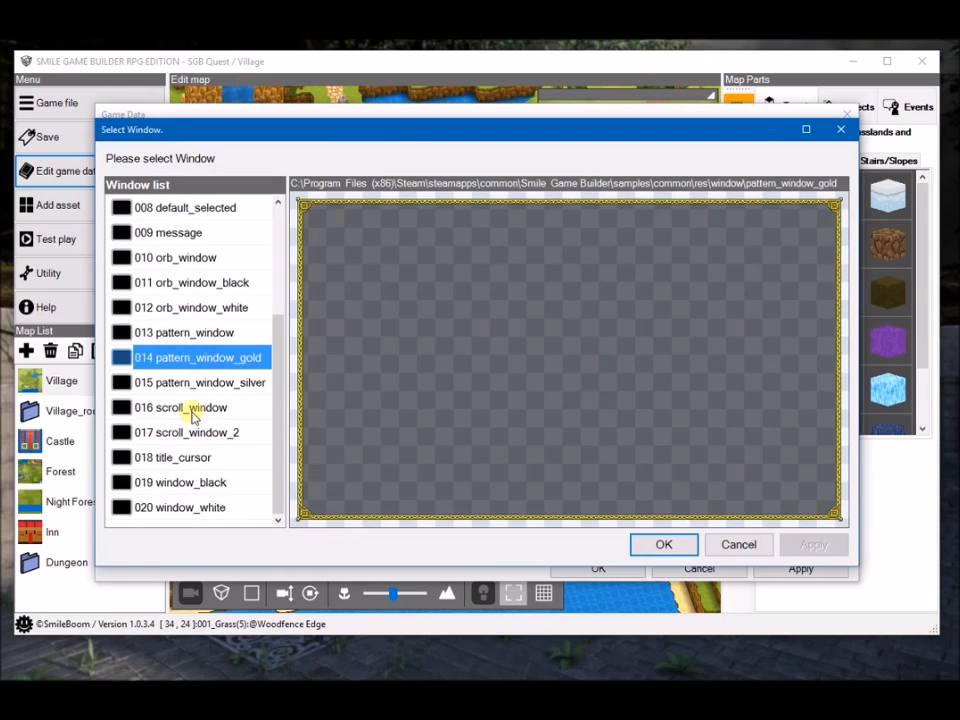
pyautogui.click(192, 411)
pyautogui.click(189, 457)
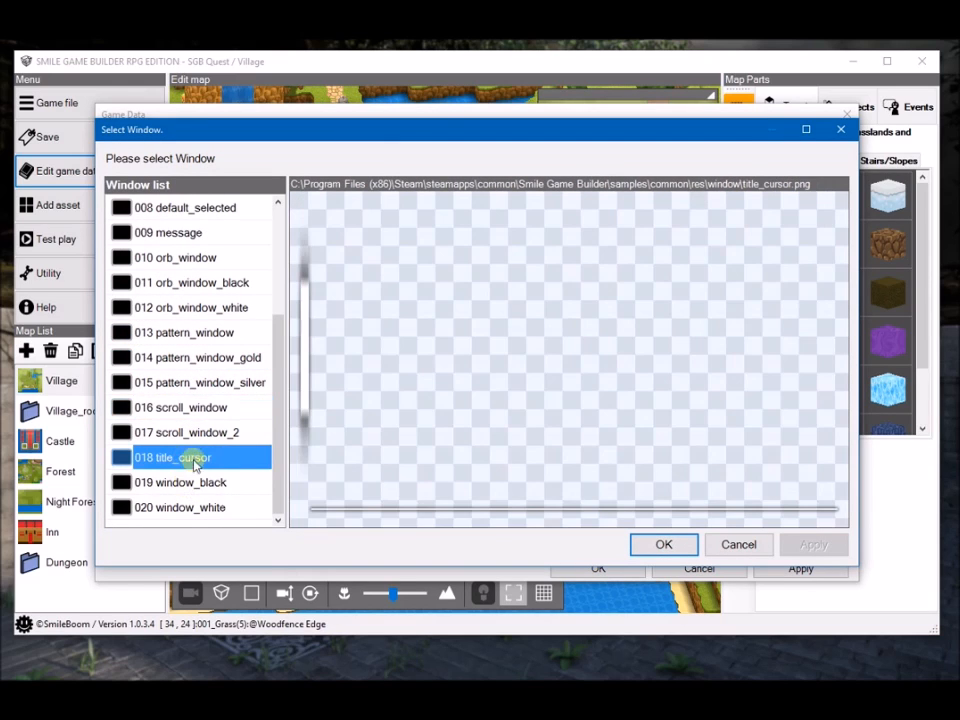
pyautogui.click(190, 434)
pyautogui.scroll(3, 197, 480)
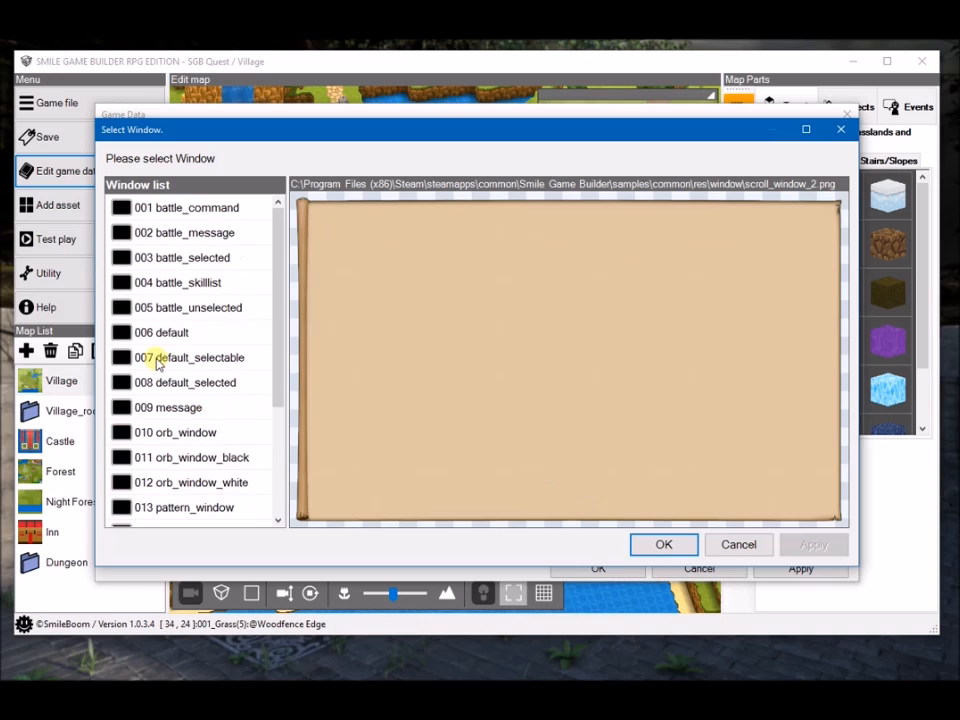
pyautogui.click(739, 544)
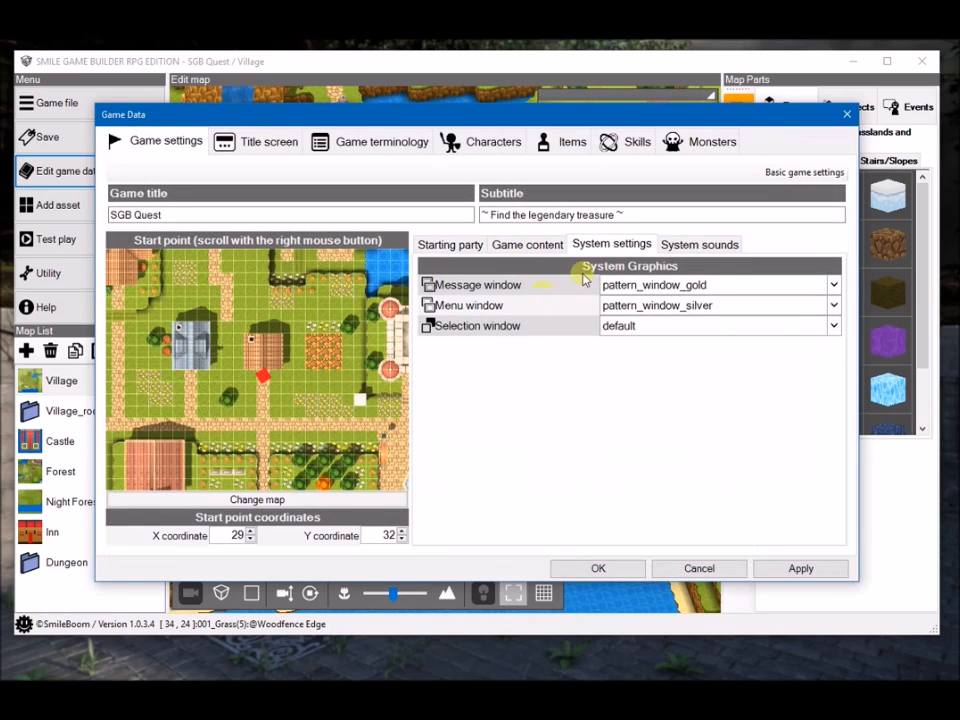
# - Preview the ME_gameover track assigned to the game over music in the system sounds, and stop playback
pyautogui.click(727, 242)
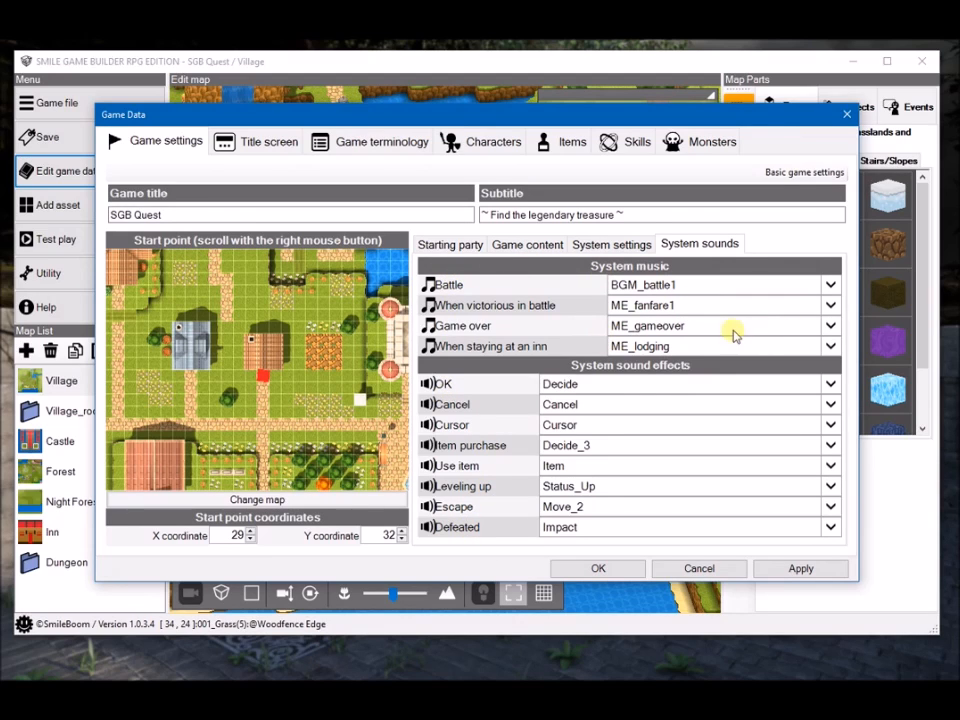
pyautogui.click(832, 328)
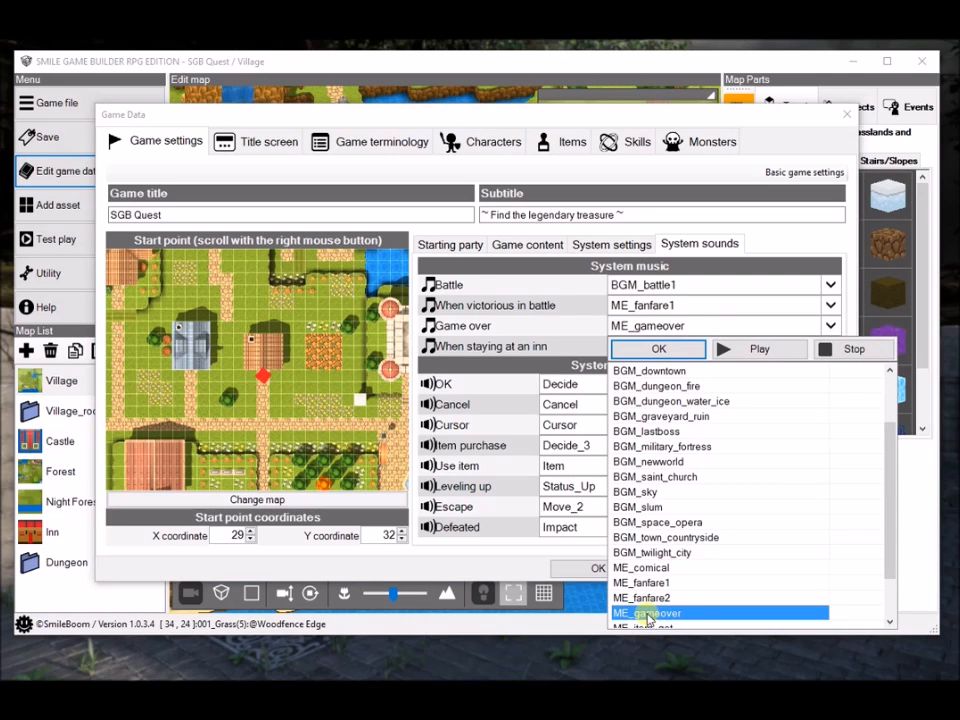
pyautogui.click(872, 355)
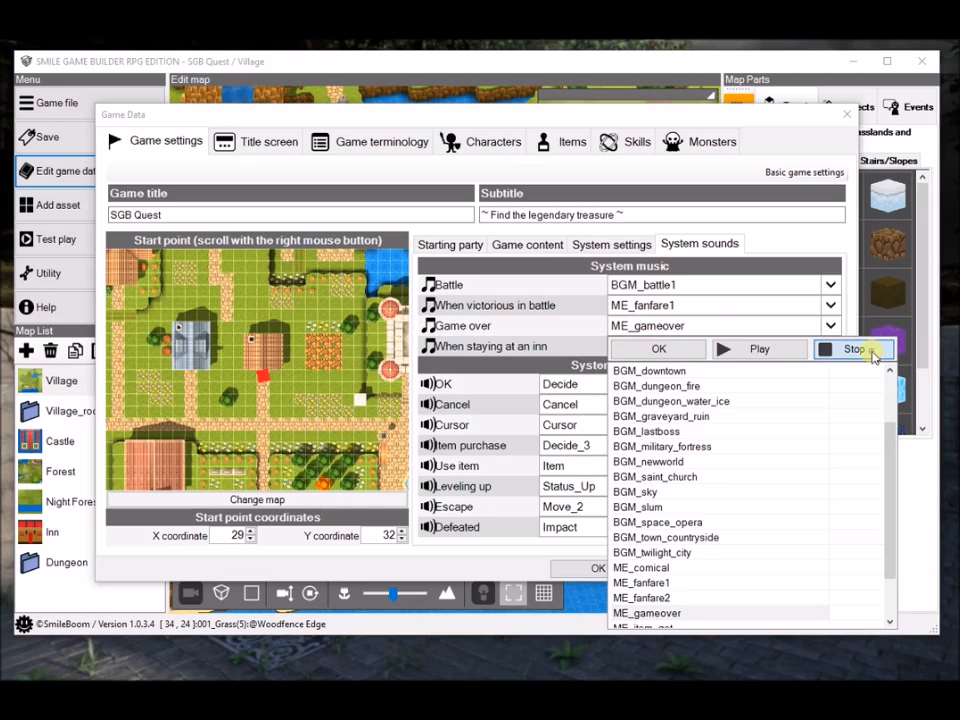
pyautogui.click(831, 285)
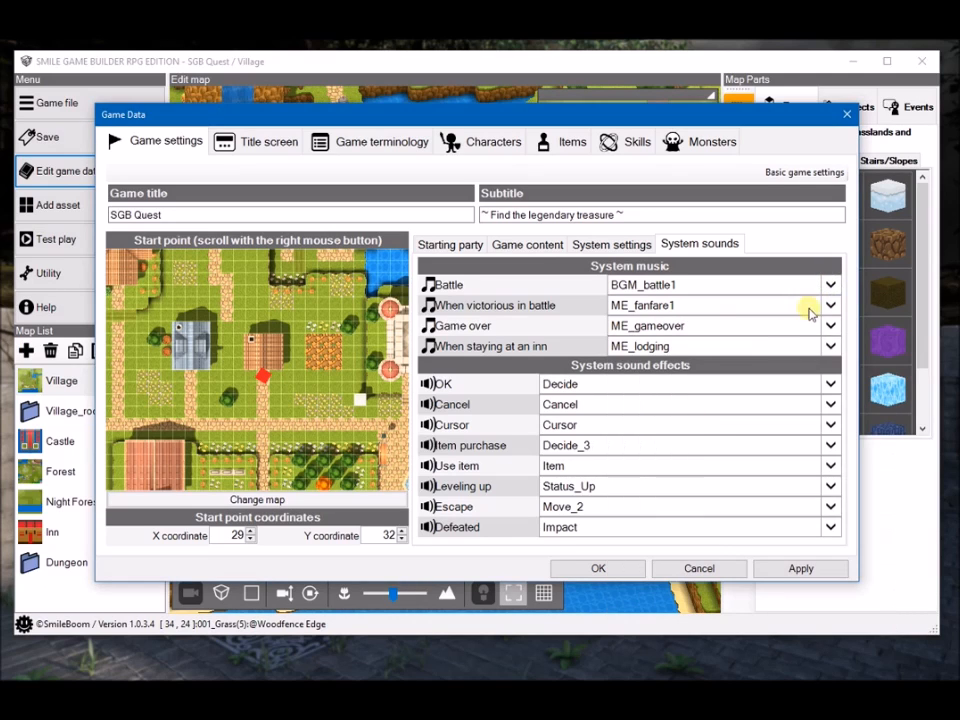
# - Browse the battle music tracks, comparing BGM_battle2, and confirm BGM_battle1 as the choice
pyautogui.click(833, 284)
pyautogui.scroll(-3, 724, 508)
pyautogui.scroll(3, 717, 510)
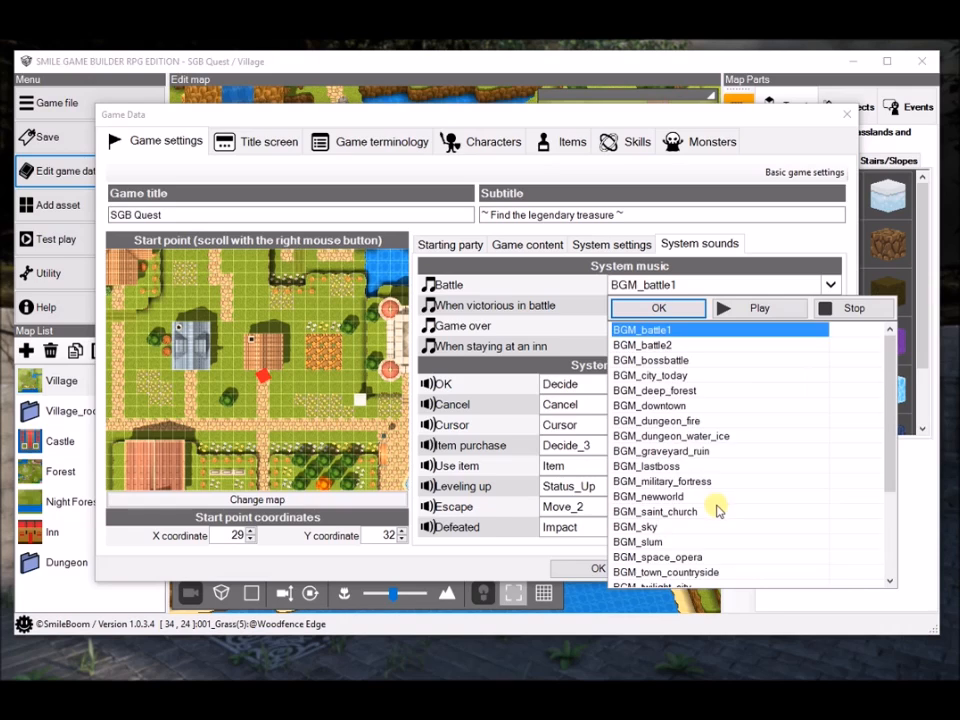
pyautogui.click(651, 346)
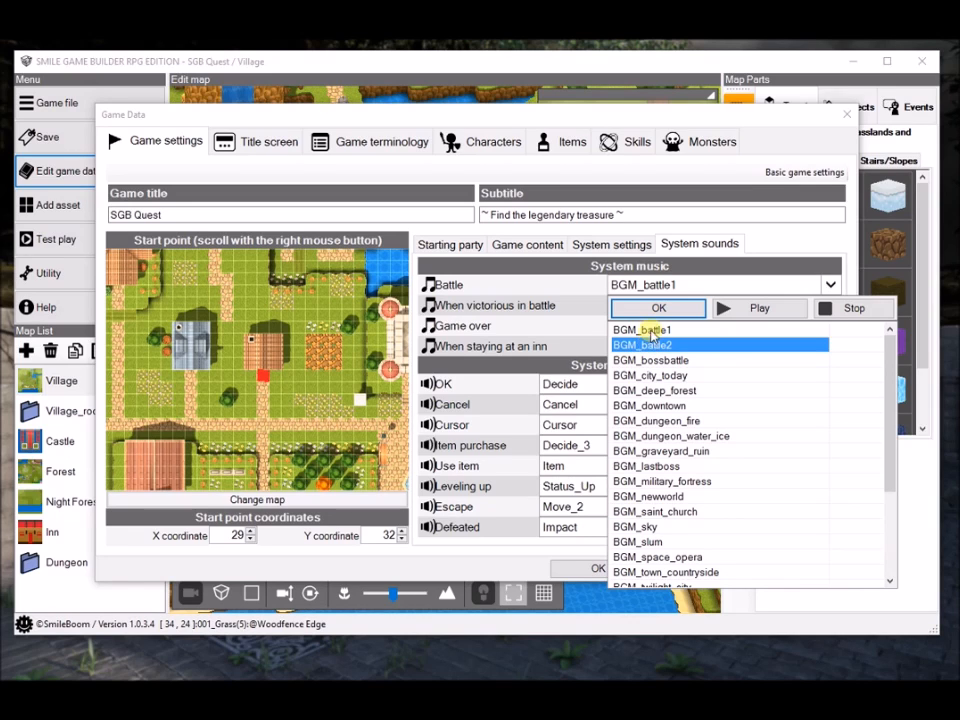
pyautogui.click(651, 331)
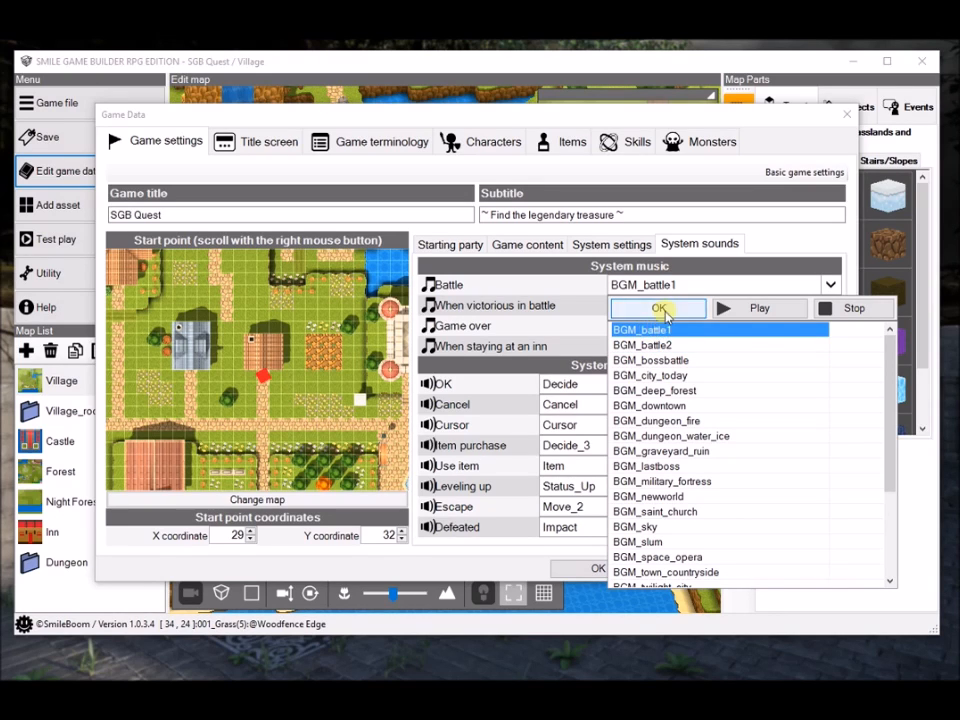
pyautogui.click(658, 307)
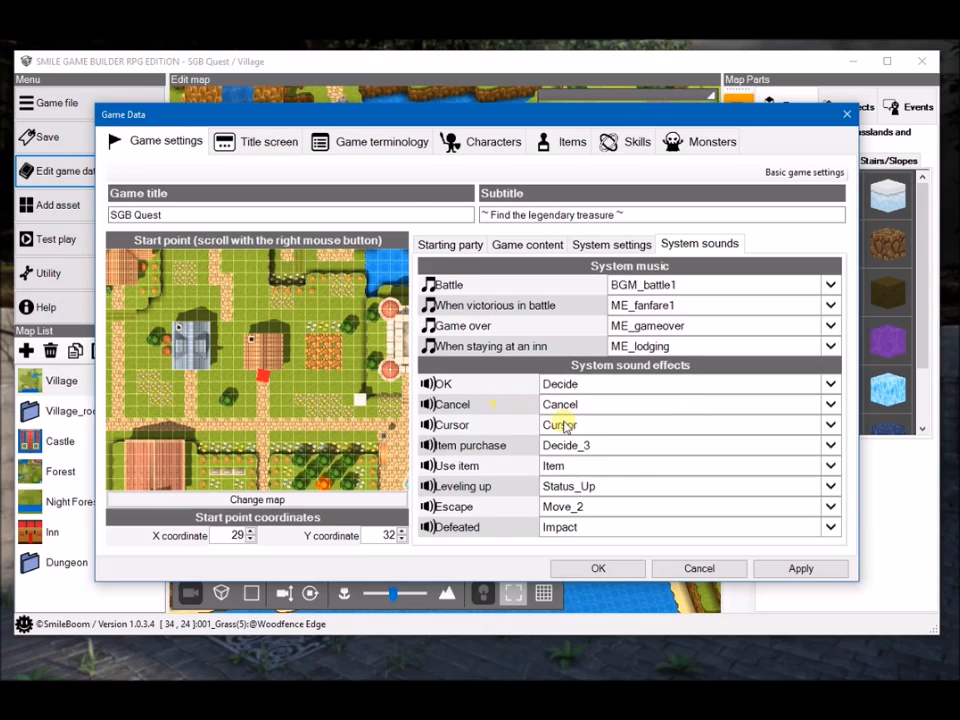
# - Preview the title logo as a graphic in the title screen settings and return it to text display
pyautogui.click(272, 144)
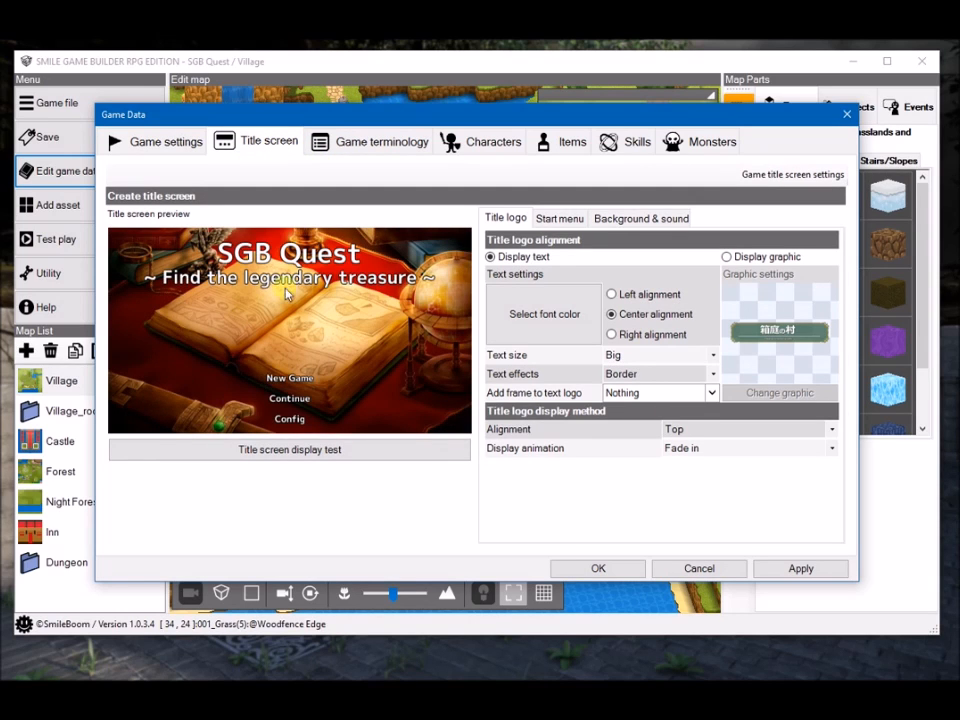
pyautogui.click(744, 259)
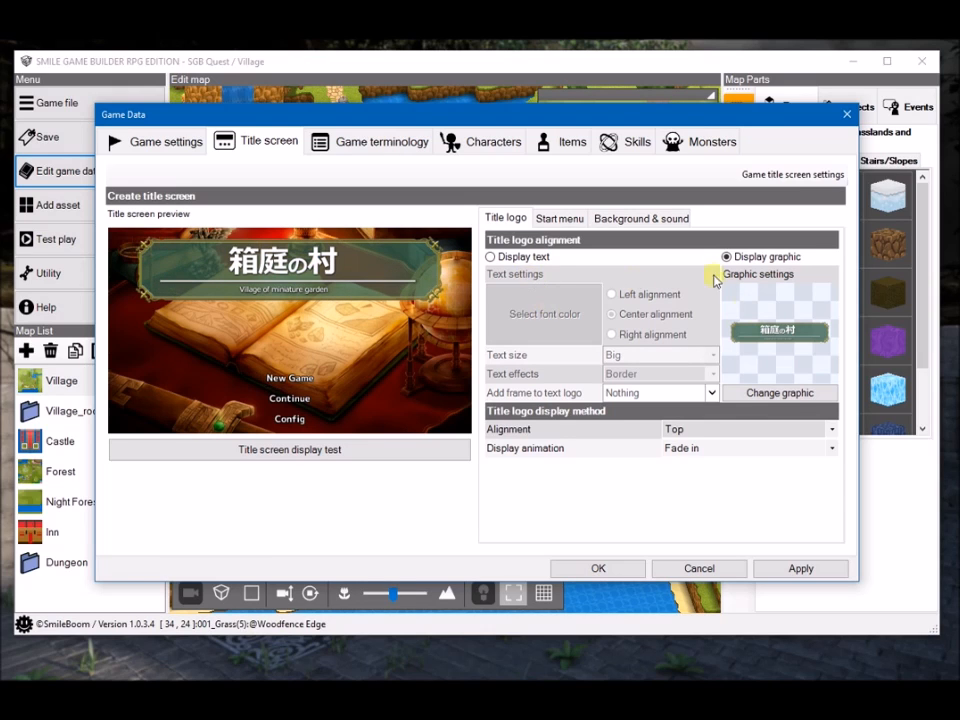
pyautogui.click(500, 257)
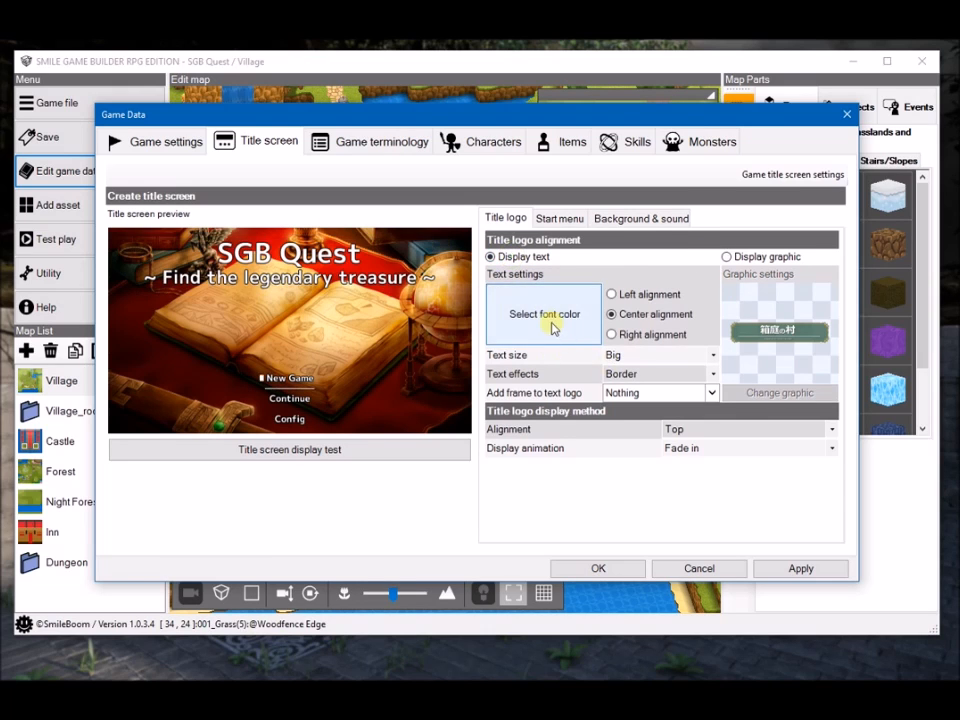
# - Set the title logo's font color to light yellow and keep the text center aligned after trying the other alignments
pyautogui.click(553, 328)
pyautogui.click(554, 216)
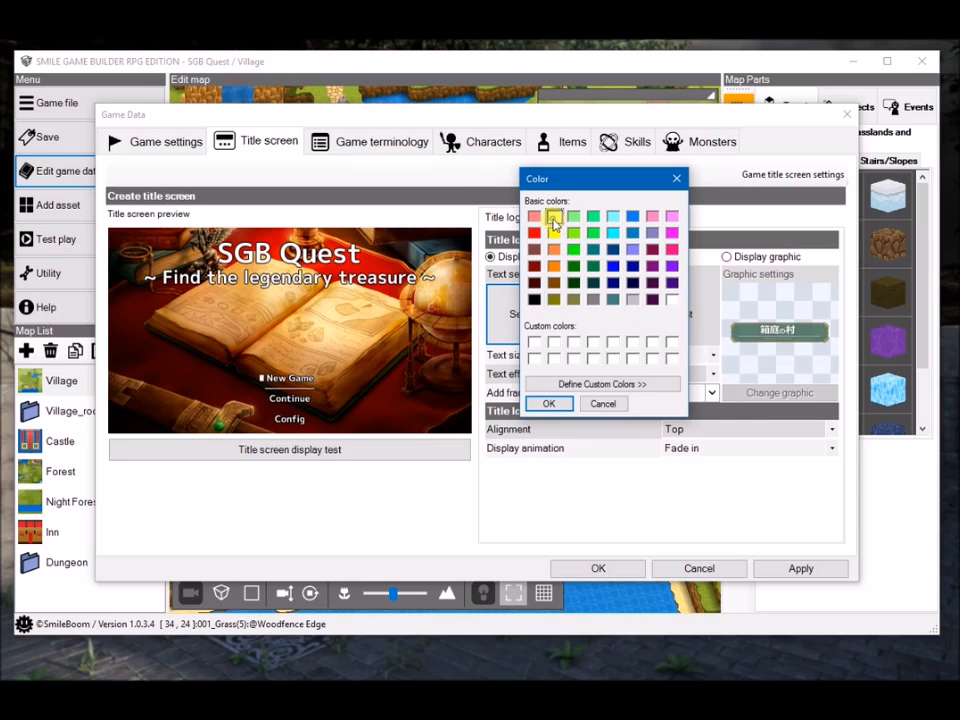
pyautogui.click(550, 404)
pyautogui.click(641, 298)
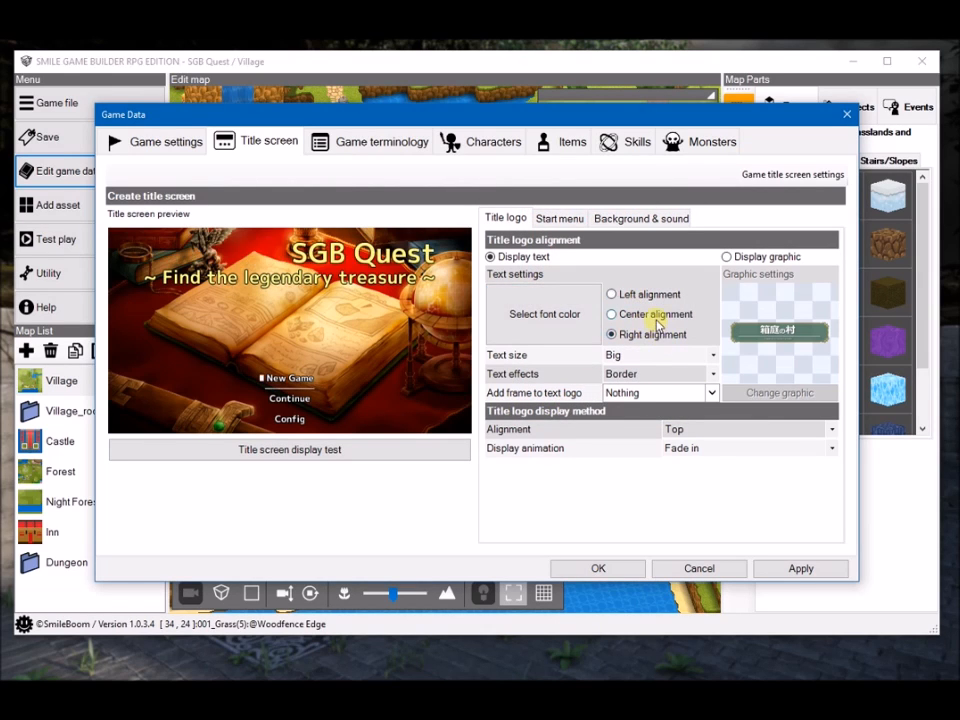
pyautogui.click(655, 314)
# - Try the Normal and Small text sizes on the title logo and return it to Big
pyautogui.click(673, 357)
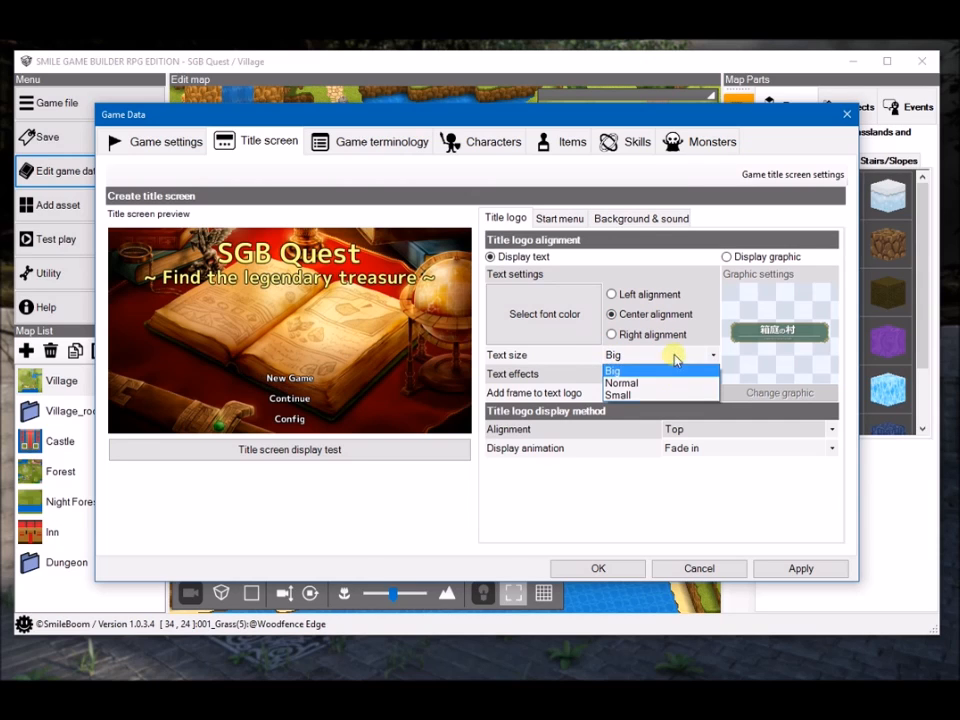
pyautogui.click(630, 381)
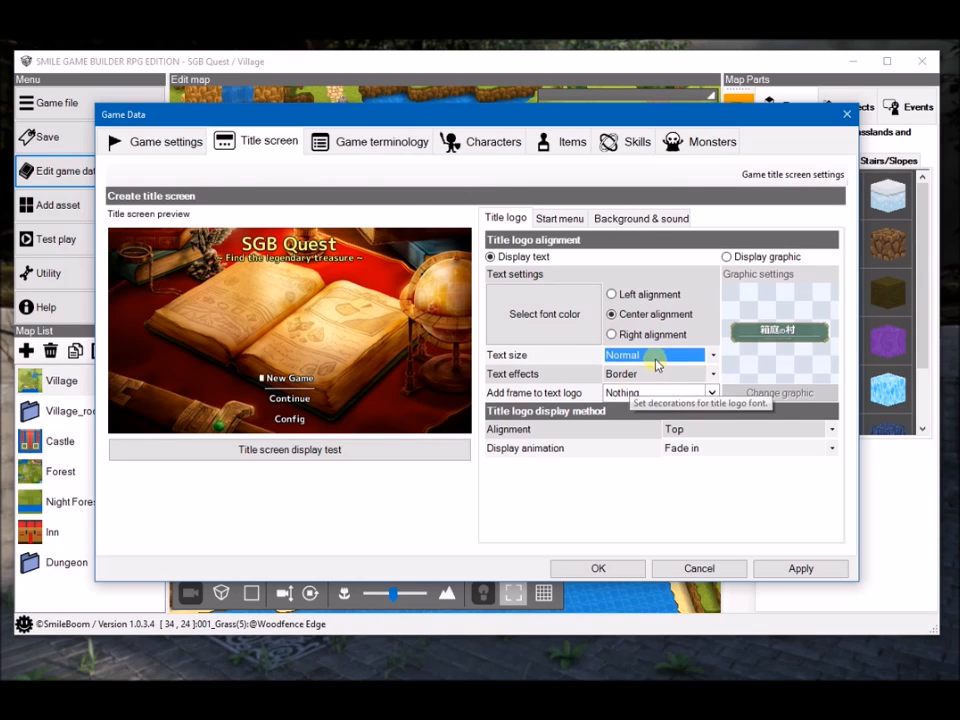
pyautogui.click(650, 357)
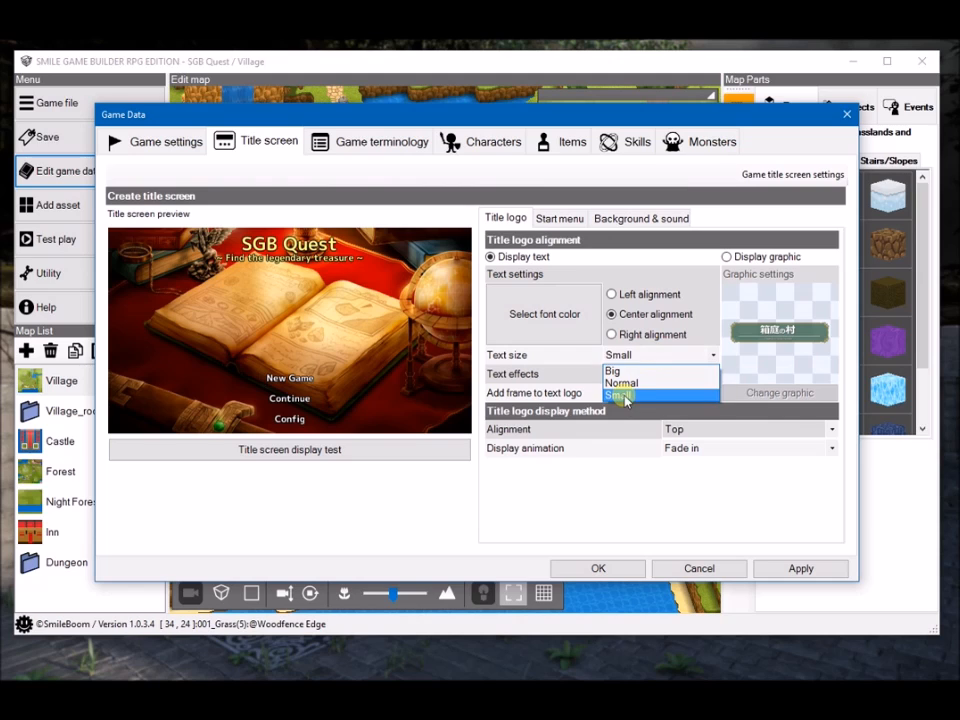
pyautogui.click(625, 395)
pyautogui.click(645, 358)
pyautogui.click(628, 370)
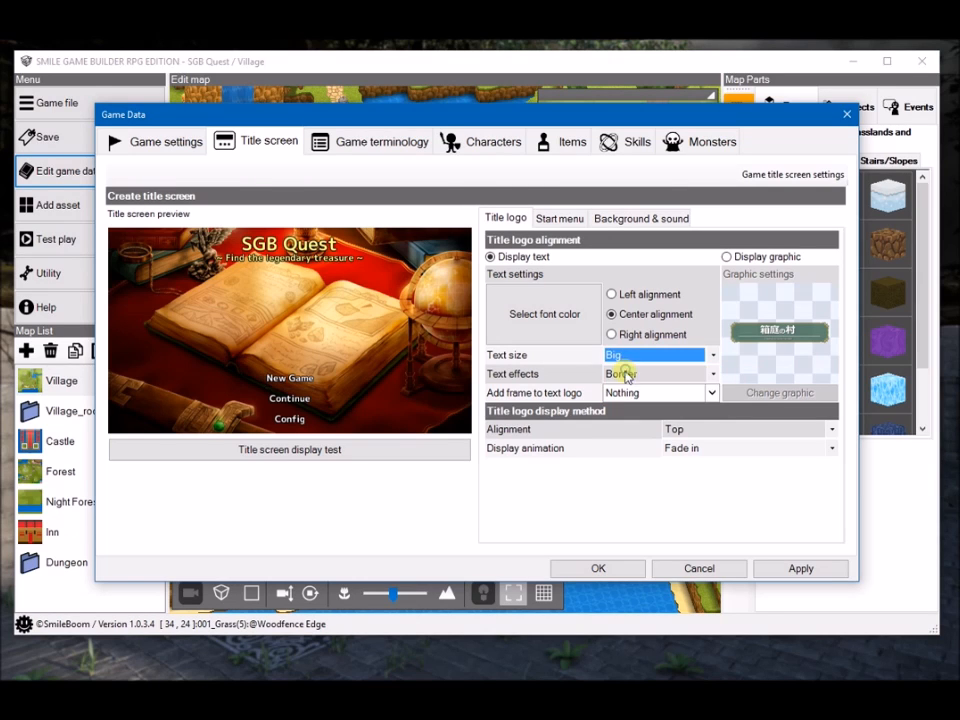
# - Compare the Shadow and Nothing text effects on the title logo and restore Border
pyautogui.click(642, 376)
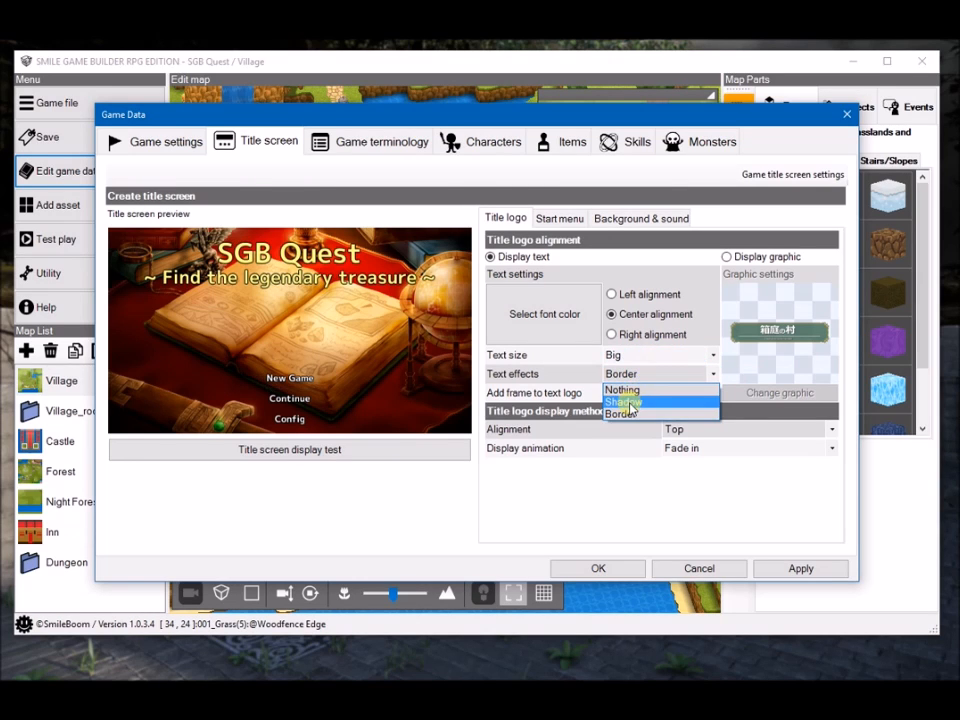
pyautogui.click(630, 404)
pyautogui.click(636, 373)
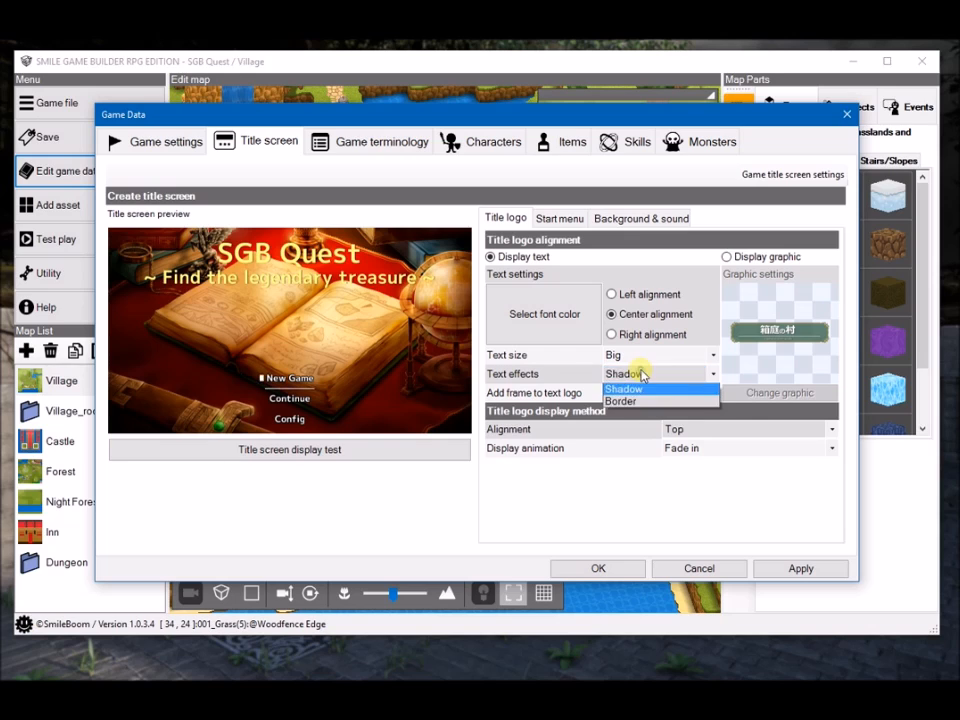
pyautogui.click(621, 412)
pyautogui.click(649, 374)
pyautogui.click(645, 390)
pyautogui.click(640, 375)
pyautogui.click(627, 411)
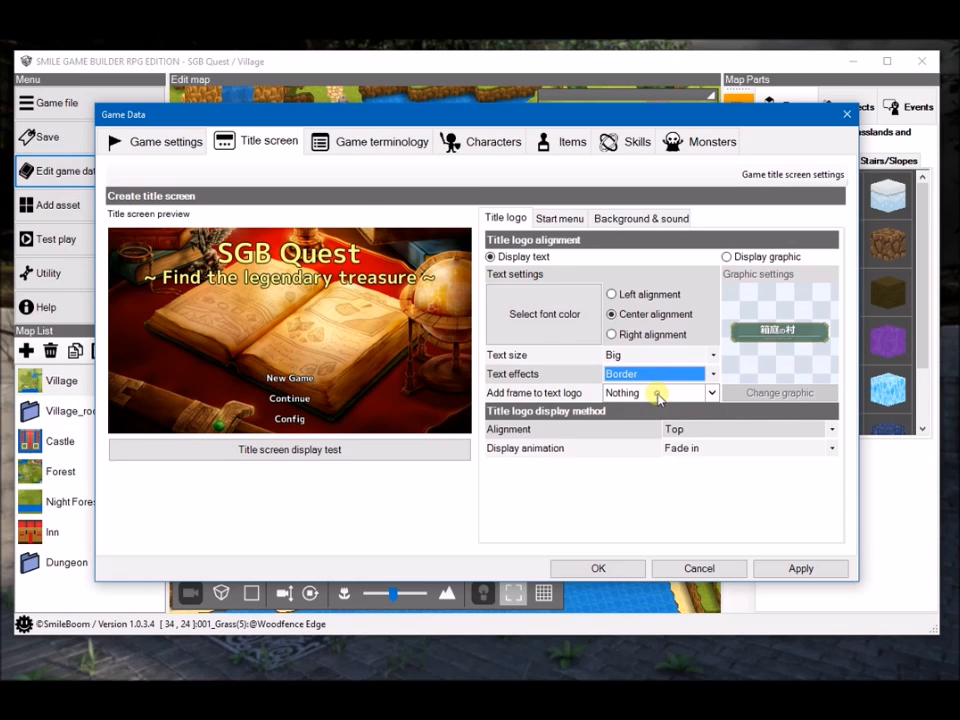
# - Add the scroll_window frame to the title logo after comparing other window graphics, and run the title screen display test
pyautogui.click(657, 394)
pyautogui.scroll(-3, 185, 390)
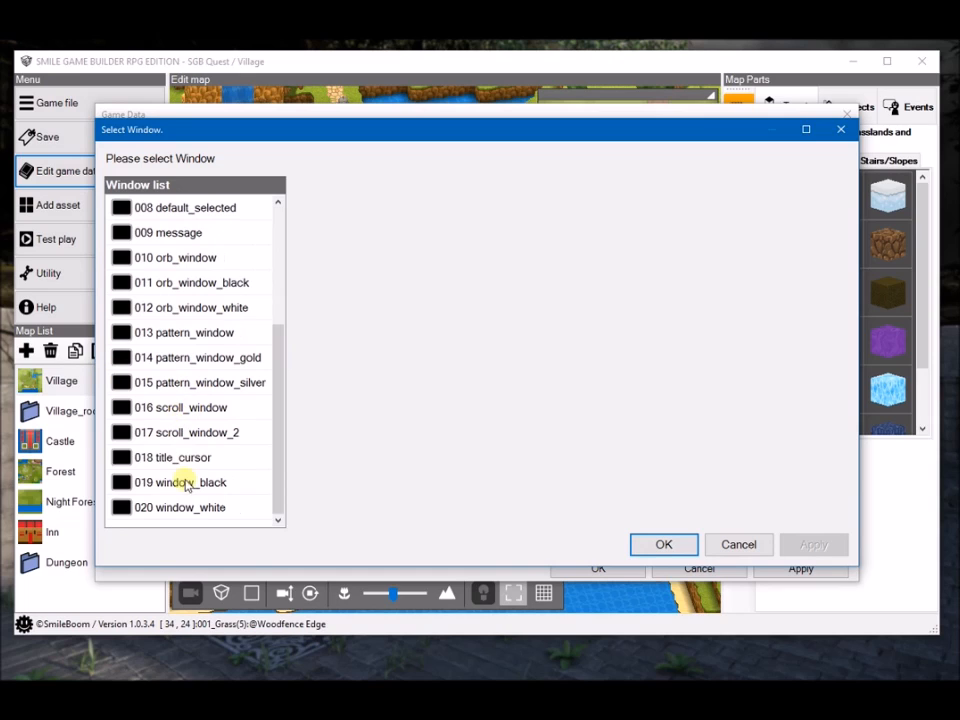
pyautogui.scroll(2, 182, 462)
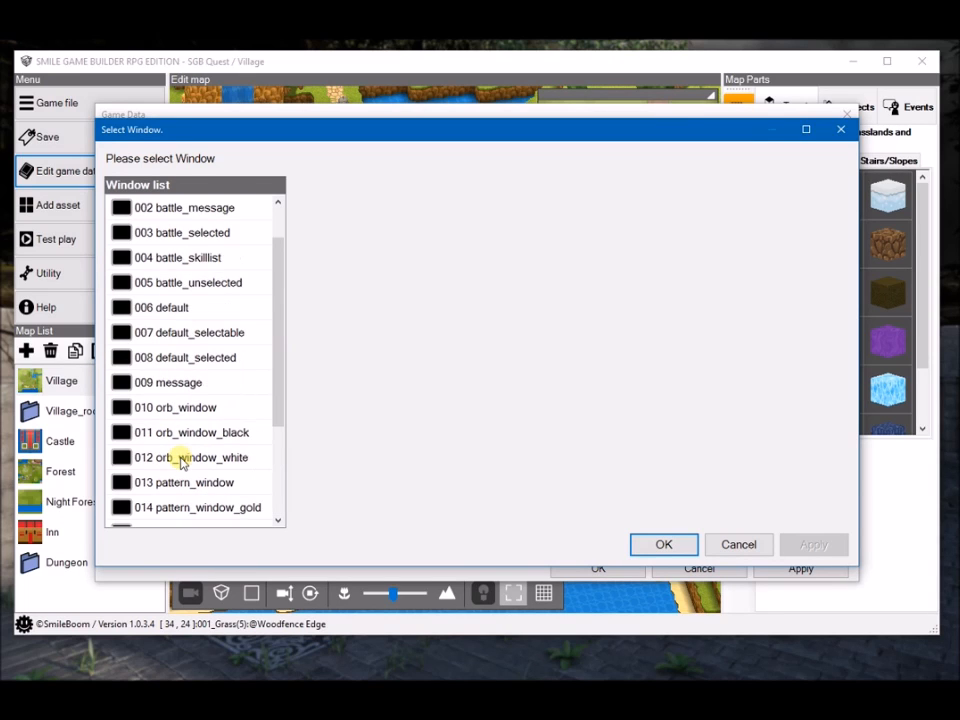
pyautogui.click(188, 410)
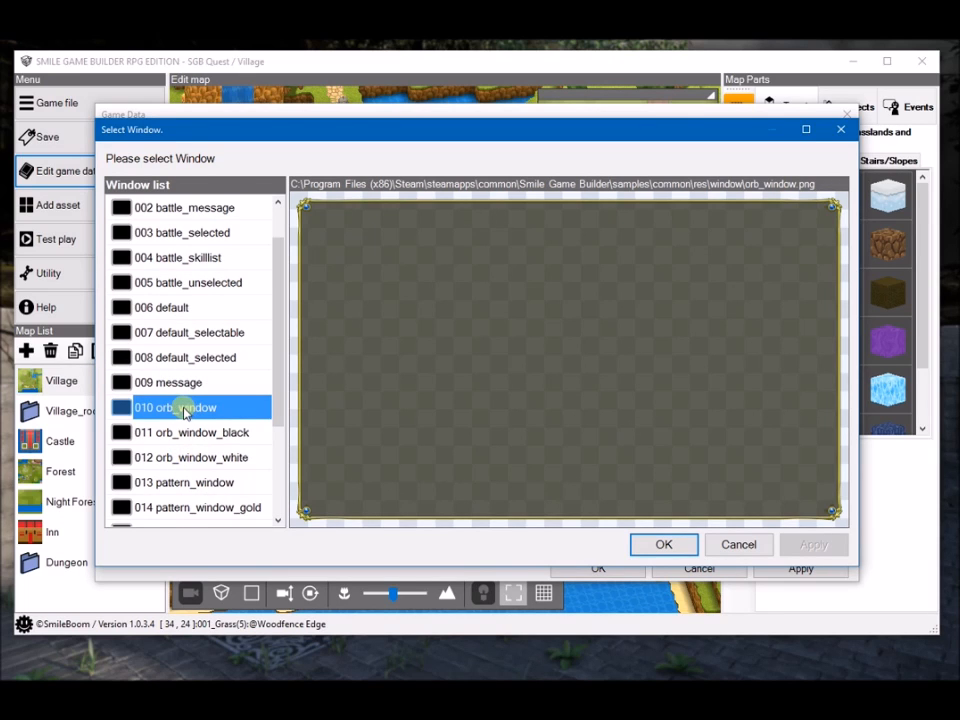
pyautogui.scroll(-2, 183, 412)
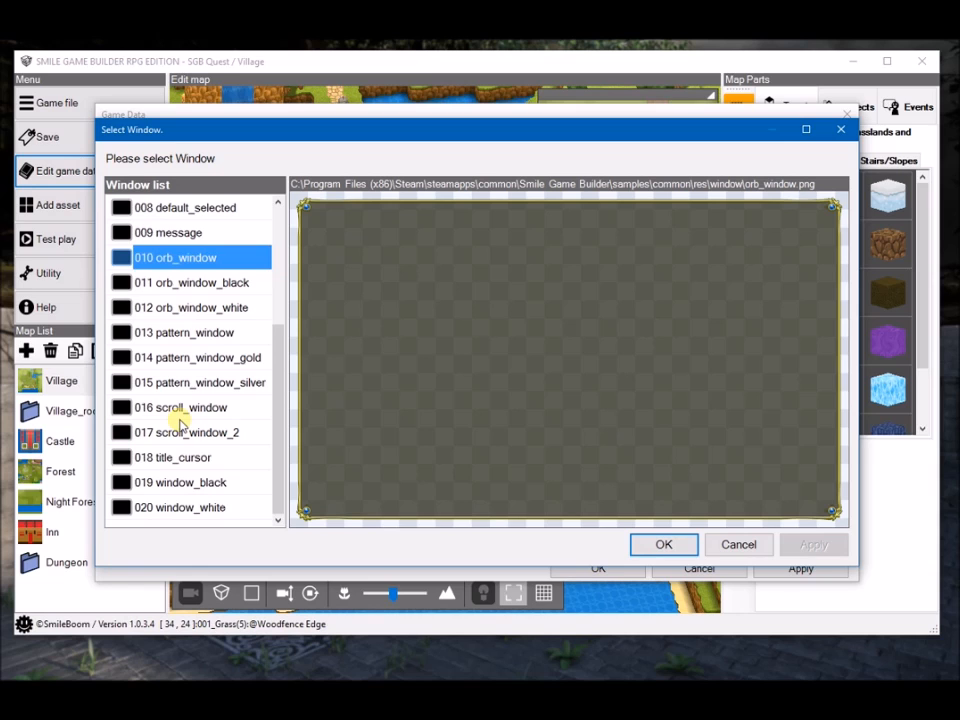
pyautogui.click(183, 410)
pyautogui.click(194, 434)
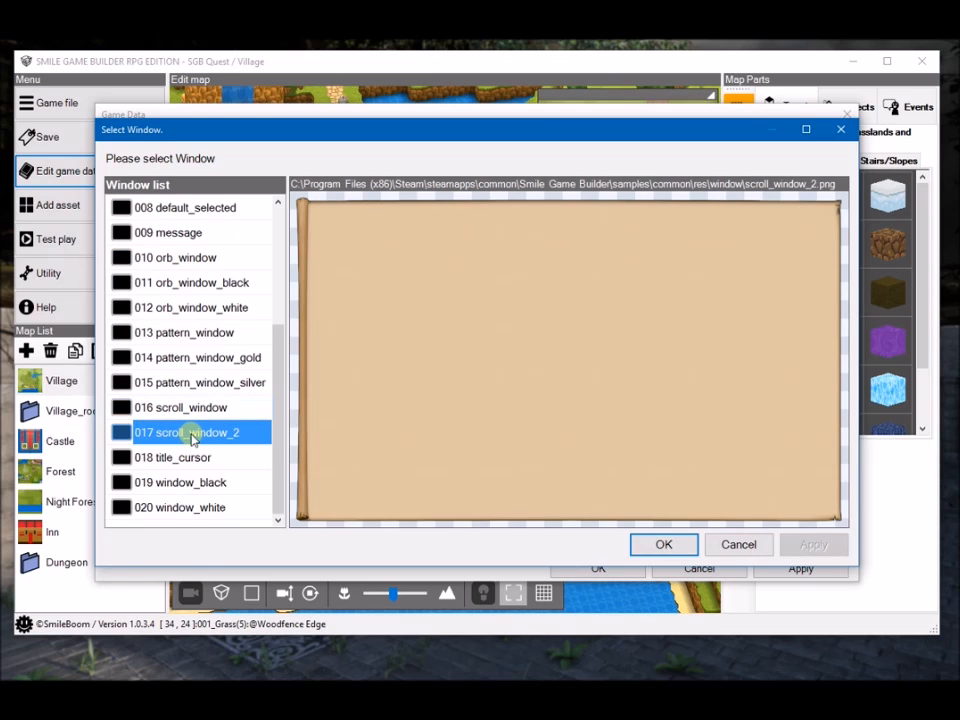
pyautogui.click(190, 418)
pyautogui.click(650, 543)
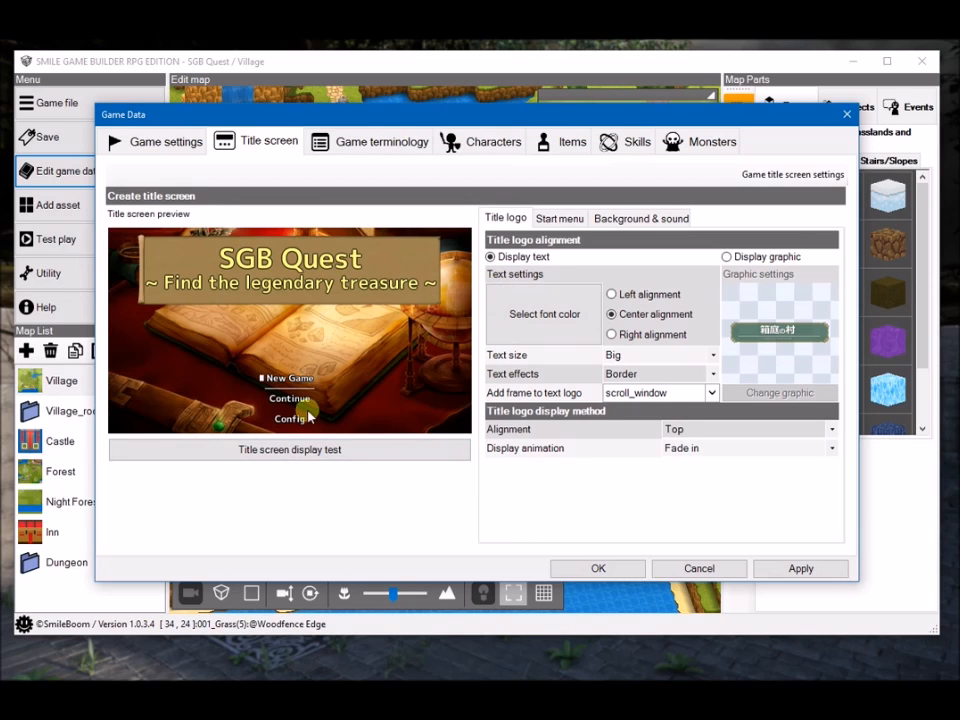
pyautogui.click(300, 449)
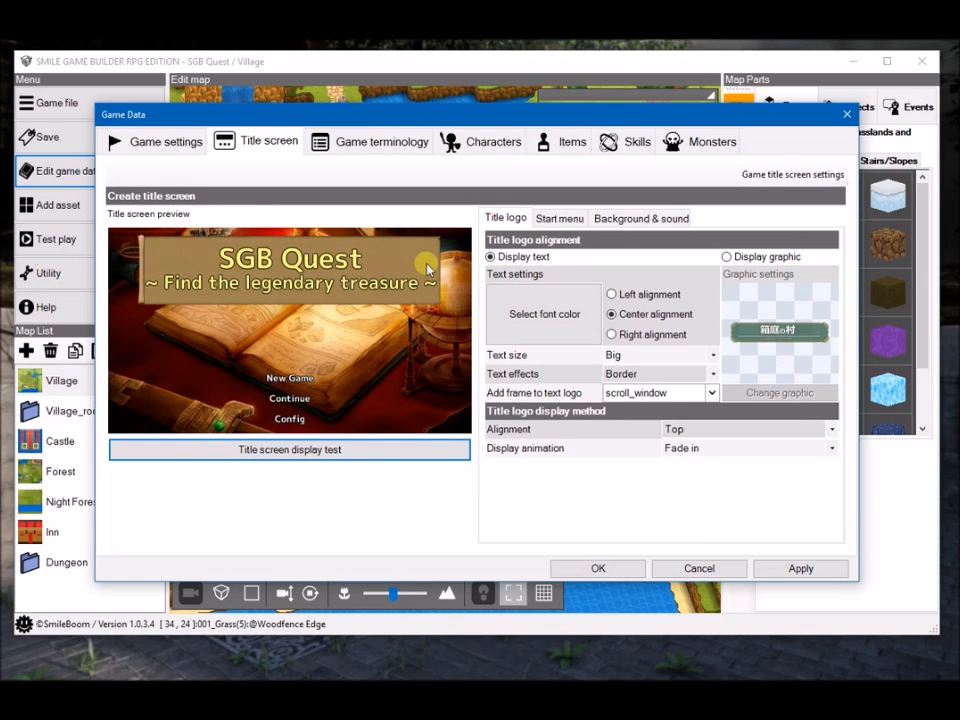
# - Try the Center alignment for the title logo's display position and return it to Top
pyautogui.click(715, 430)
pyautogui.click(686, 495)
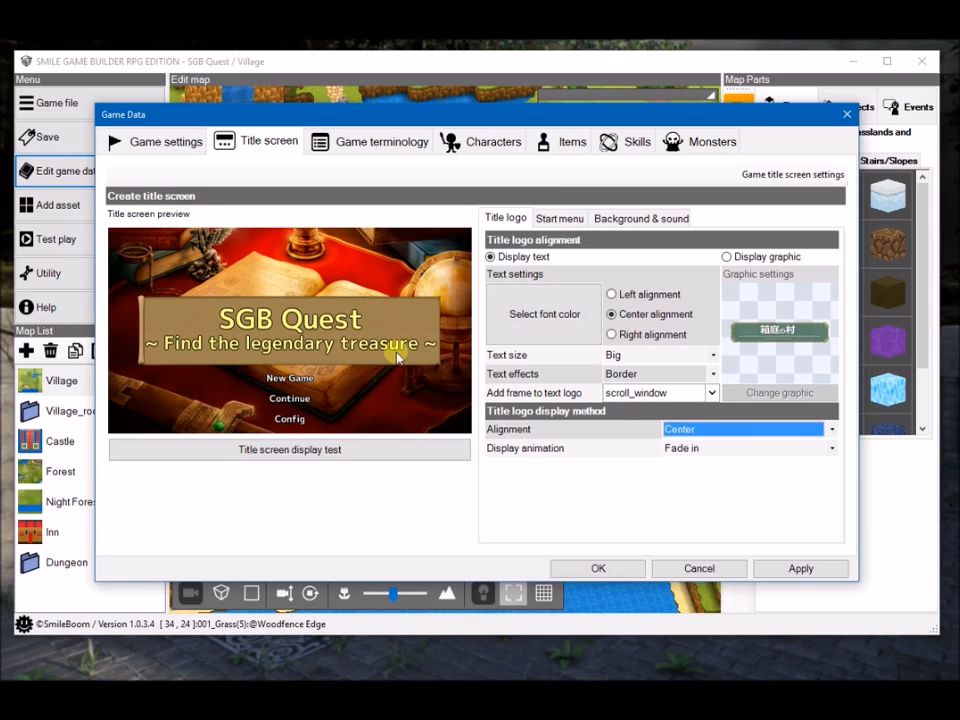
pyautogui.click(719, 428)
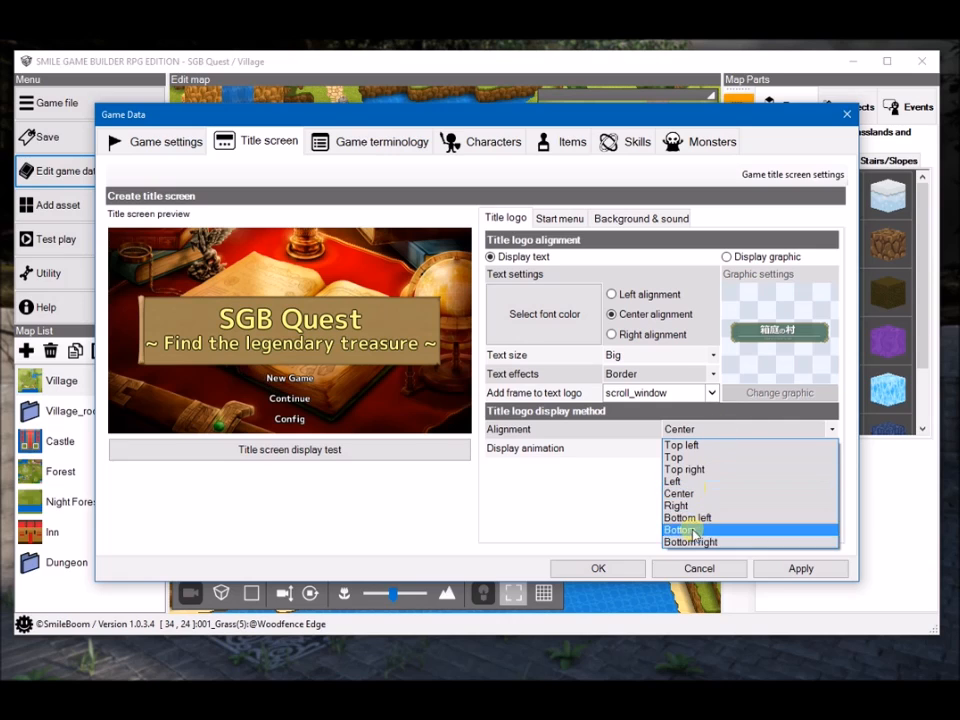
pyautogui.click(682, 457)
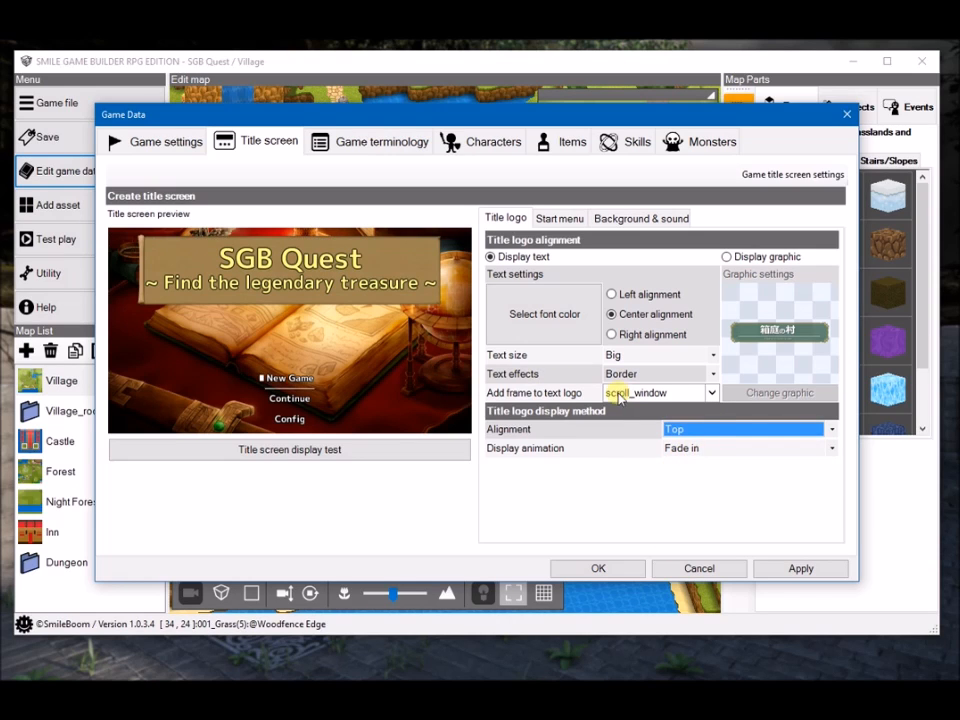
# - Set the title logo's display alignment to Center
pyautogui.click(714, 428)
pyautogui.click(680, 493)
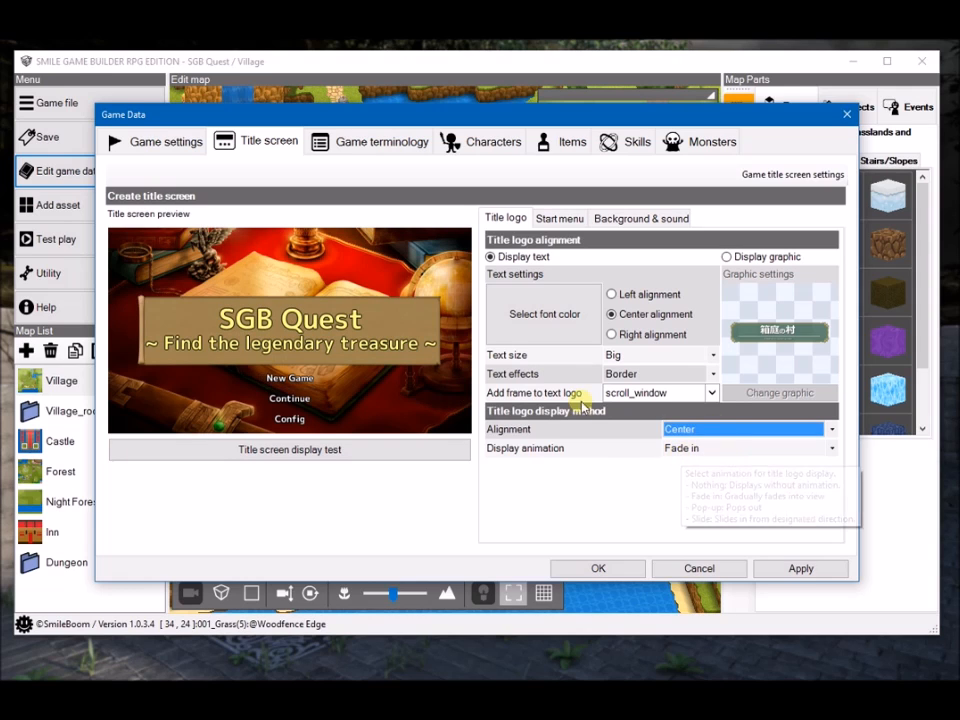
# - Try the Slide in from above and Pop-up display animations on the title logo and return it to Fade in
pyautogui.click(701, 449)
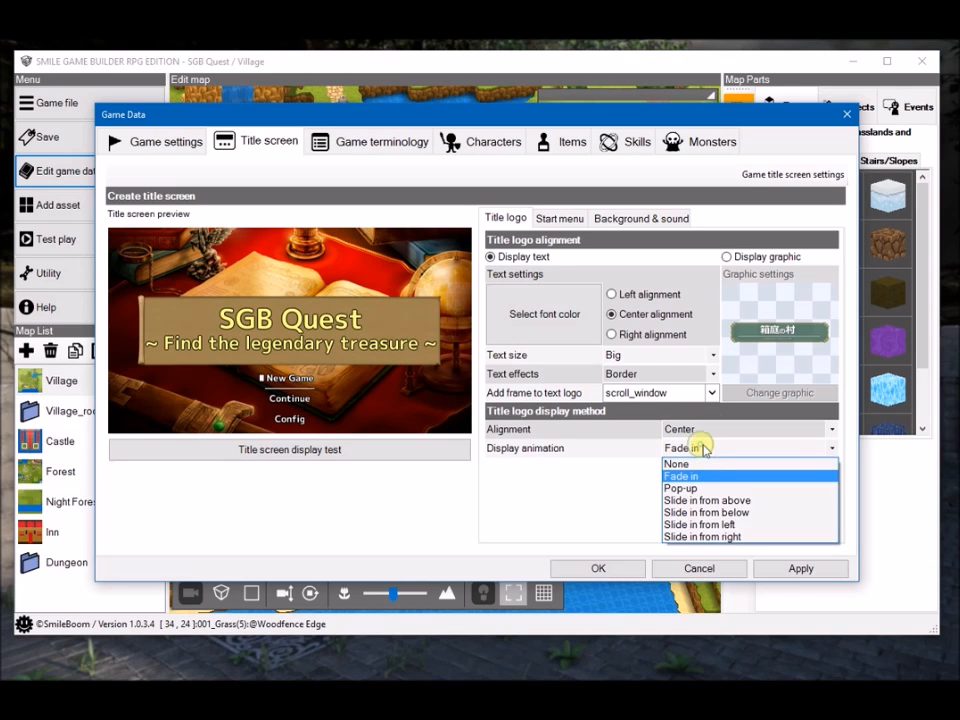
pyautogui.click(711, 500)
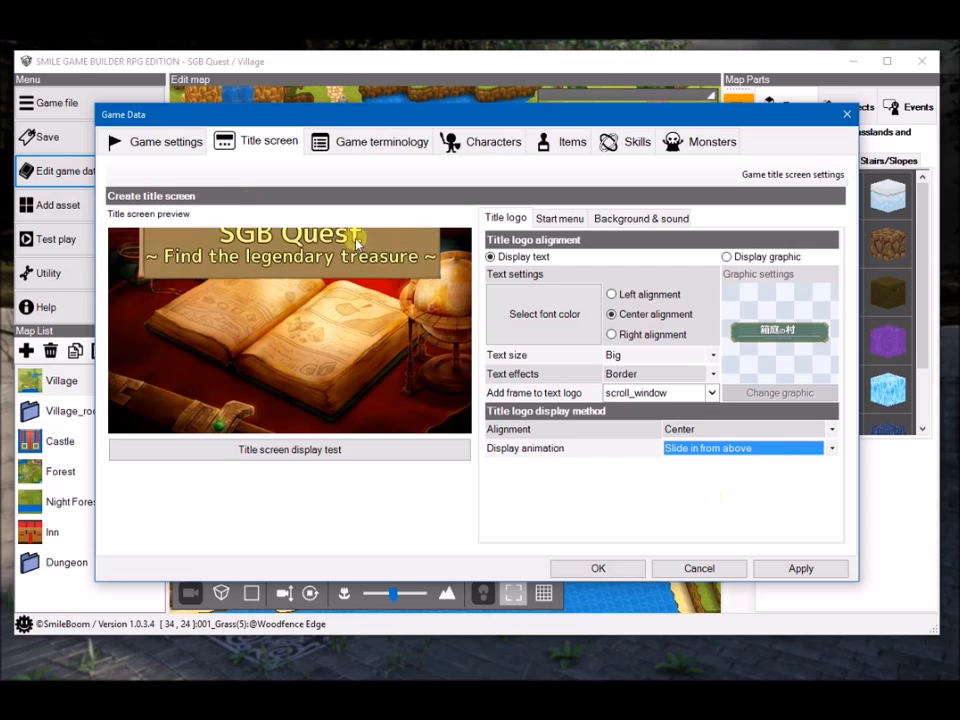
pyautogui.click(708, 449)
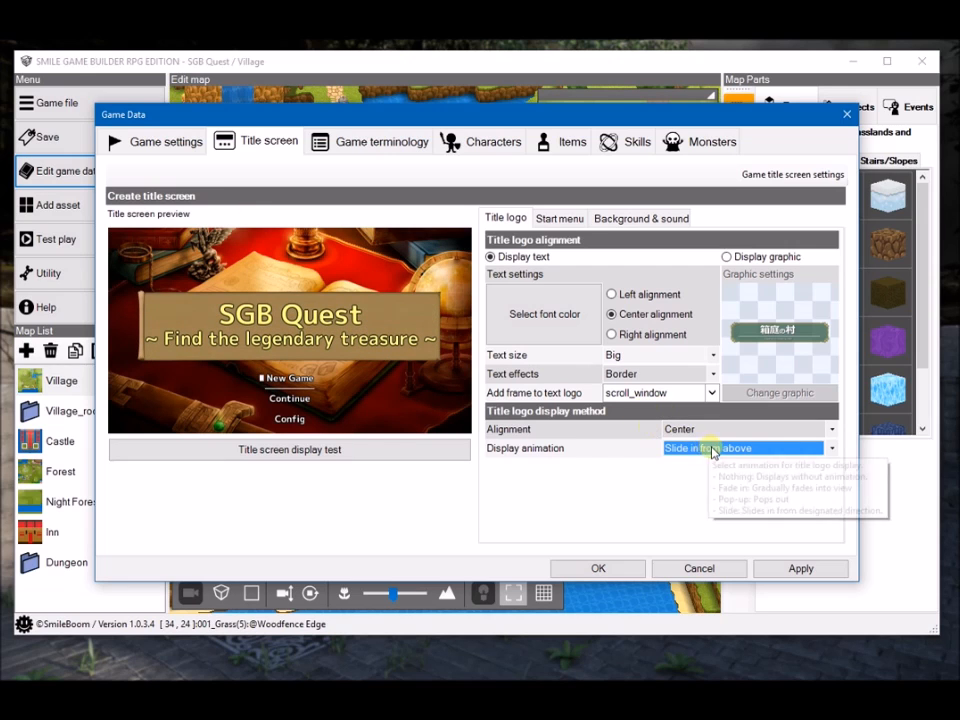
pyautogui.click(680, 488)
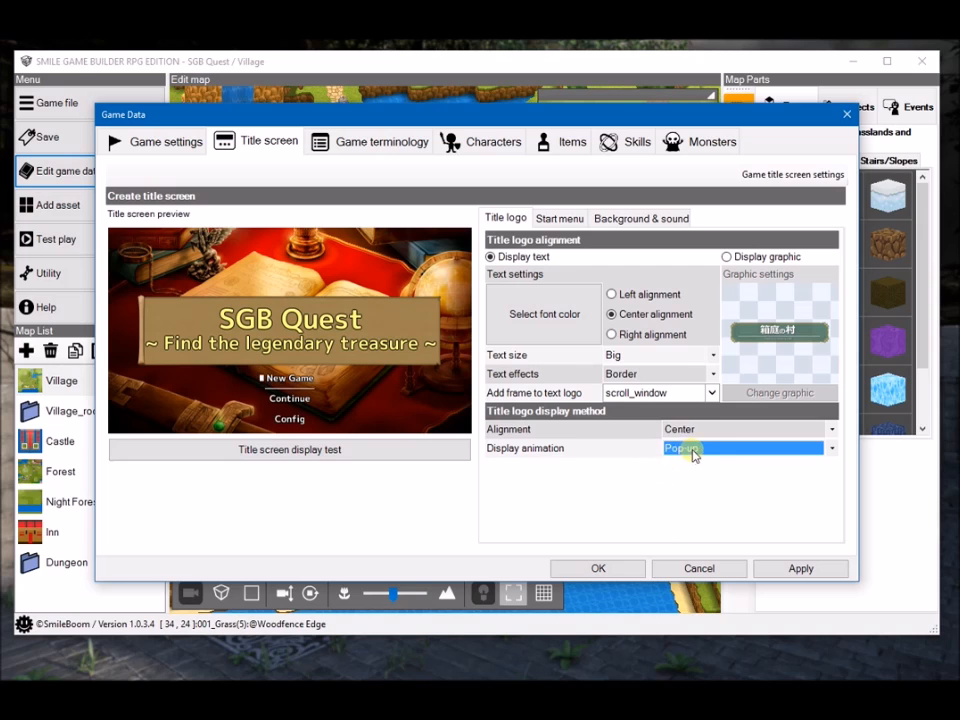
pyautogui.click(693, 449)
pyautogui.click(678, 476)
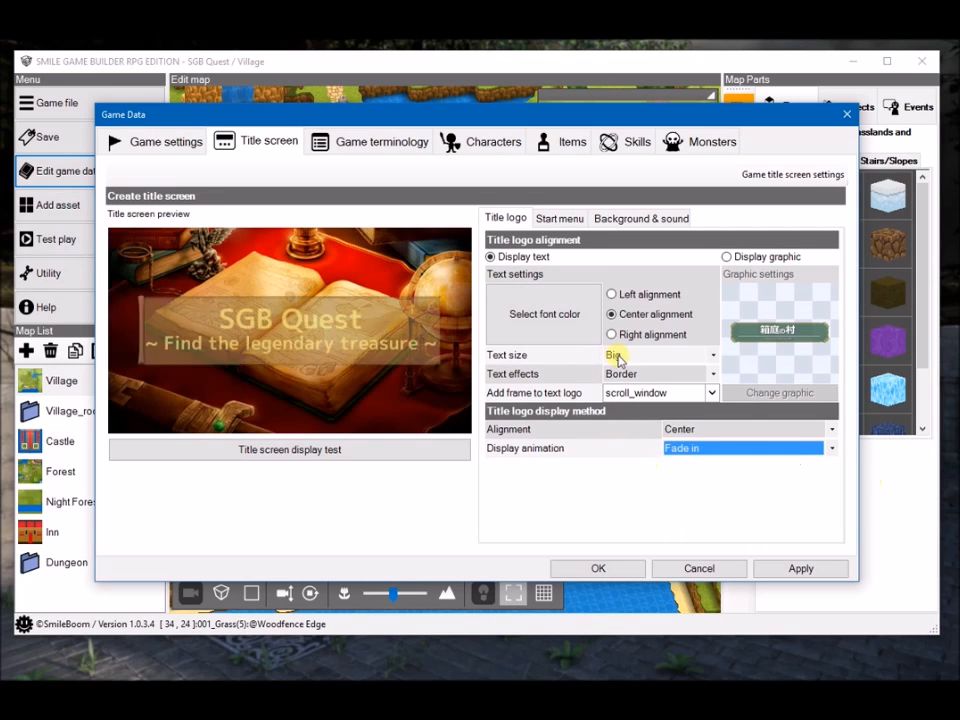
# - Change the start menu text of the Settings entry to "Options"
pyautogui.click(559, 222)
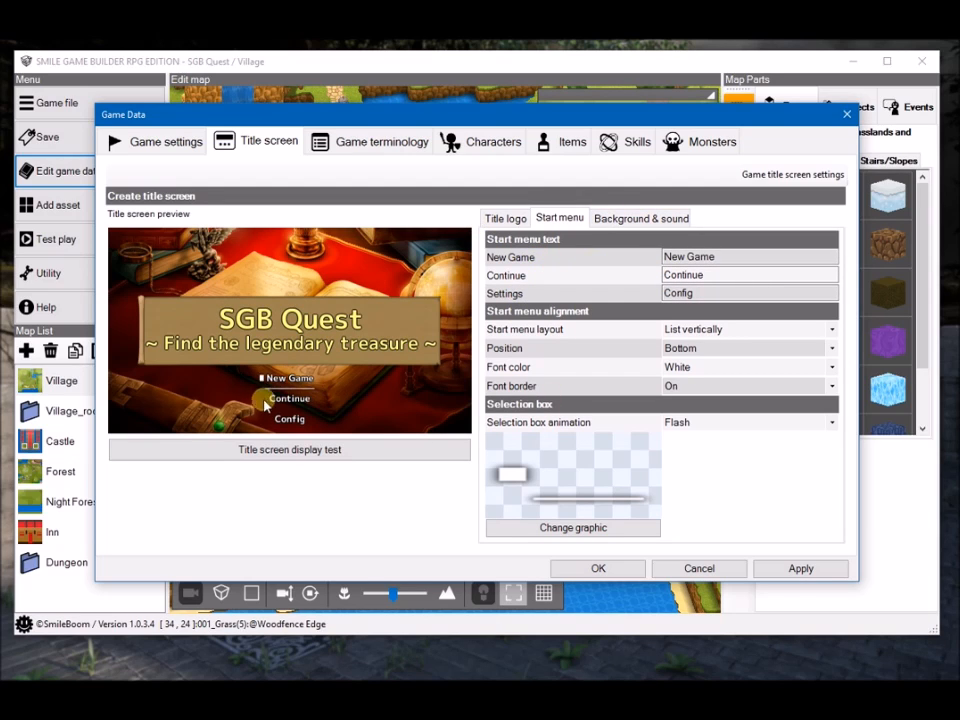
pyautogui.click(706, 293)
pyautogui.write('Options')
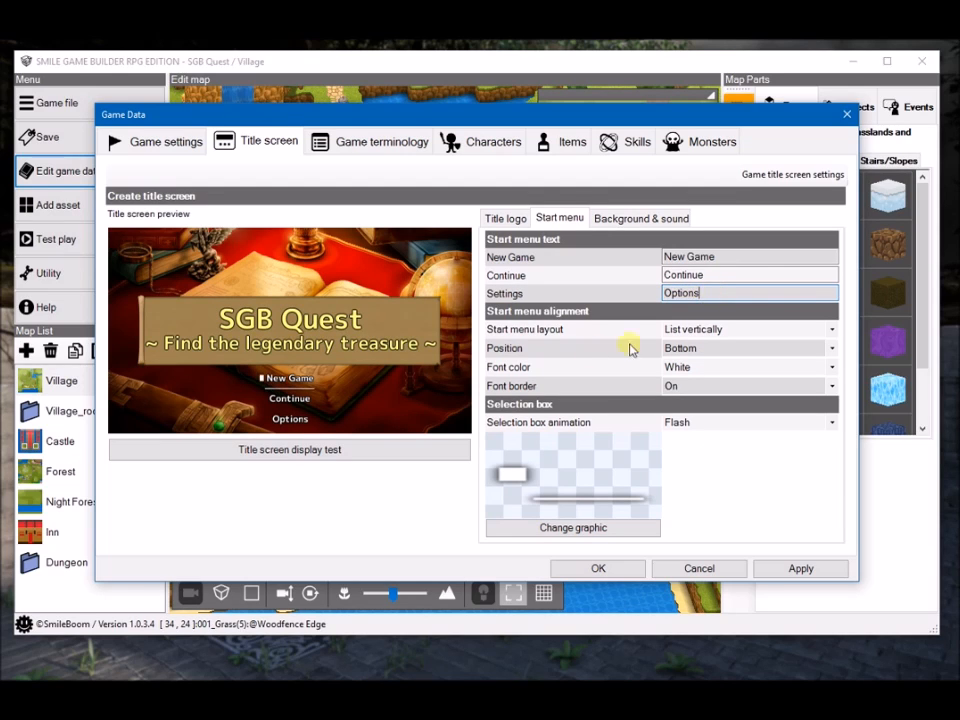
# - Set the start menu layout to List horizontally after trying the diagonal Rising and Falling layouts
pyautogui.moveTo(714, 330)
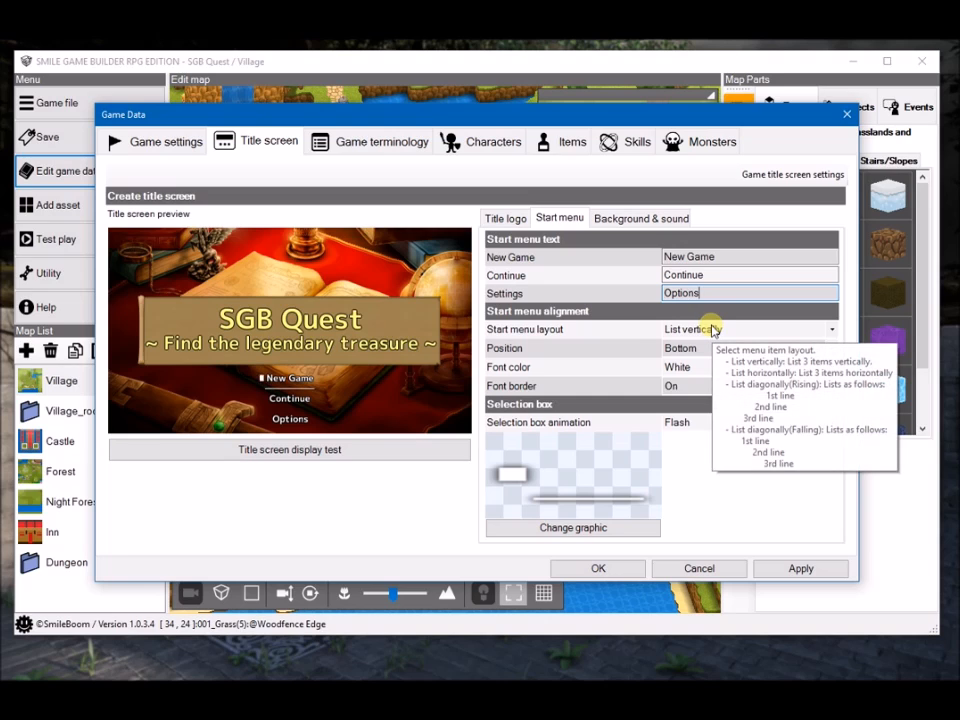
pyautogui.click(714, 330)
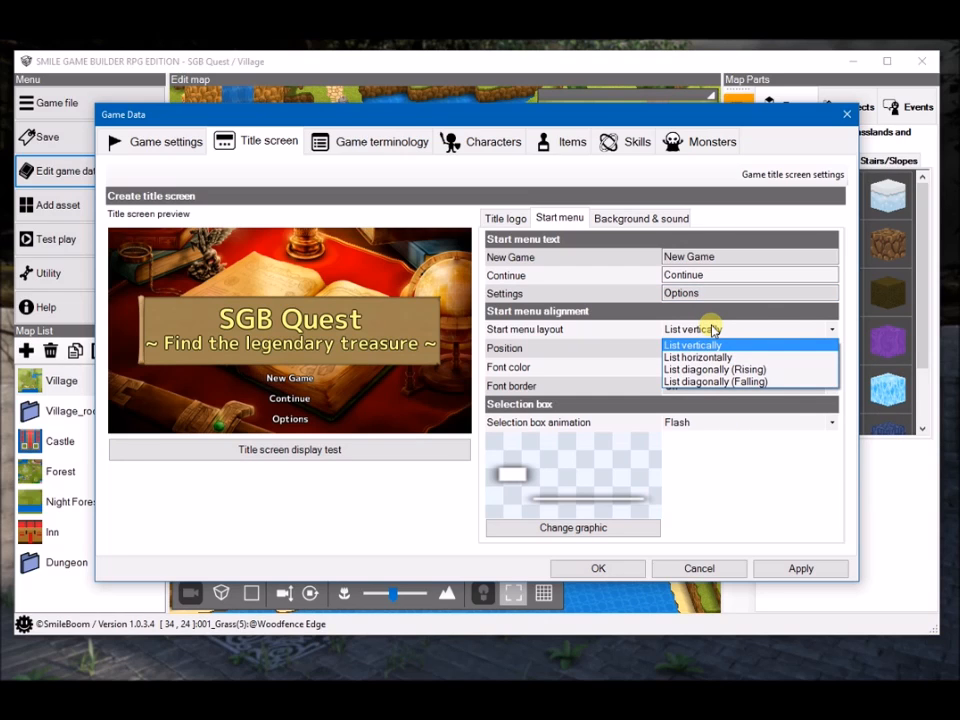
pyautogui.click(714, 369)
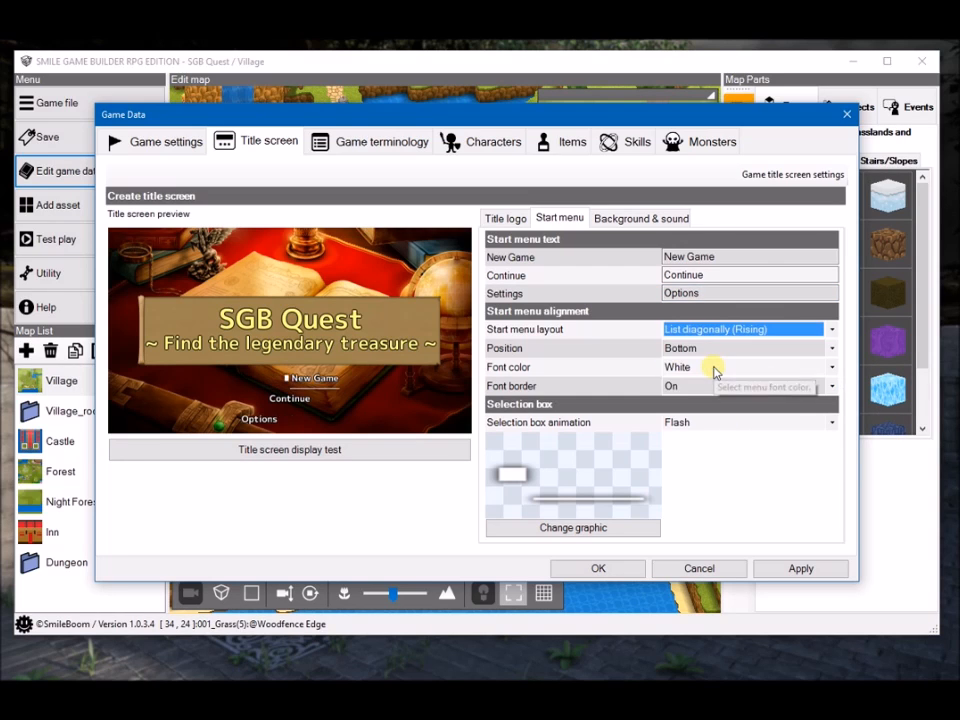
pyautogui.click(718, 329)
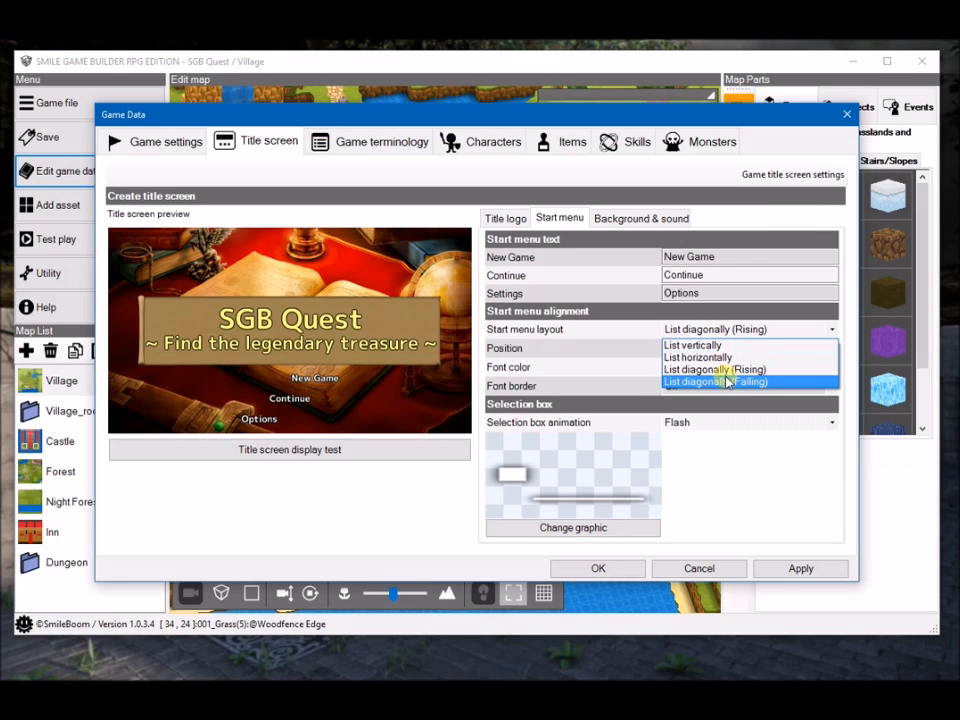
pyautogui.click(730, 383)
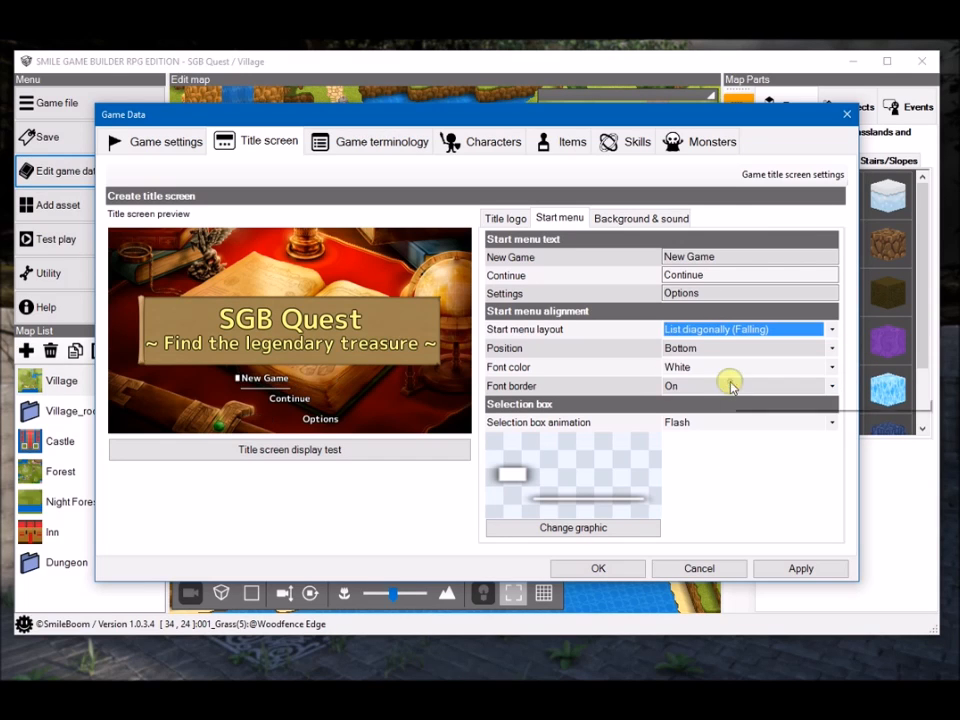
pyautogui.click(680, 333)
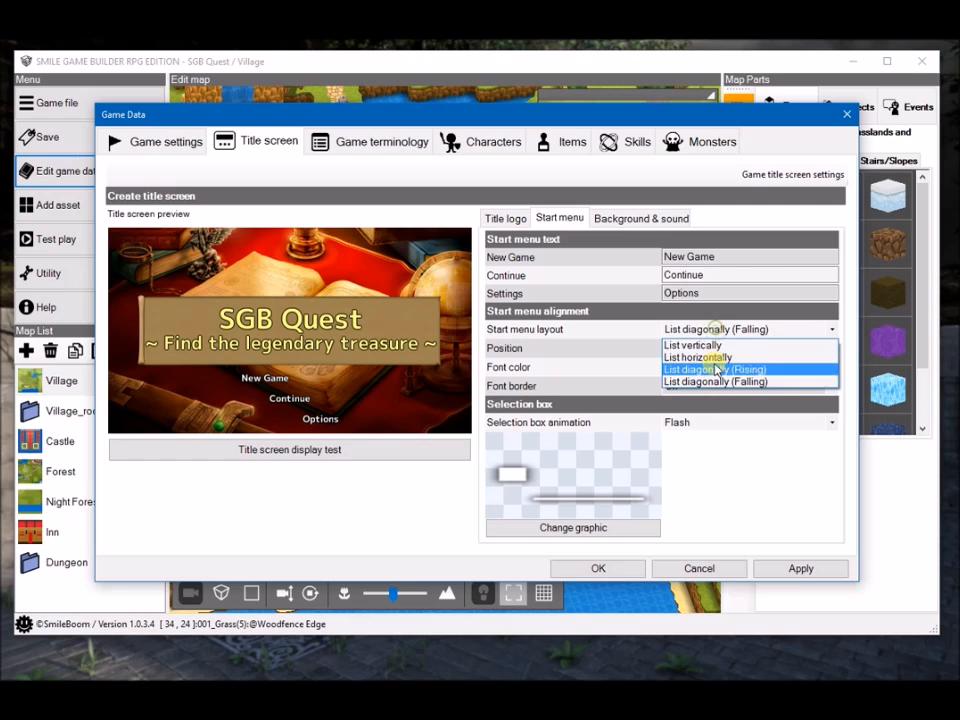
pyautogui.click(707, 357)
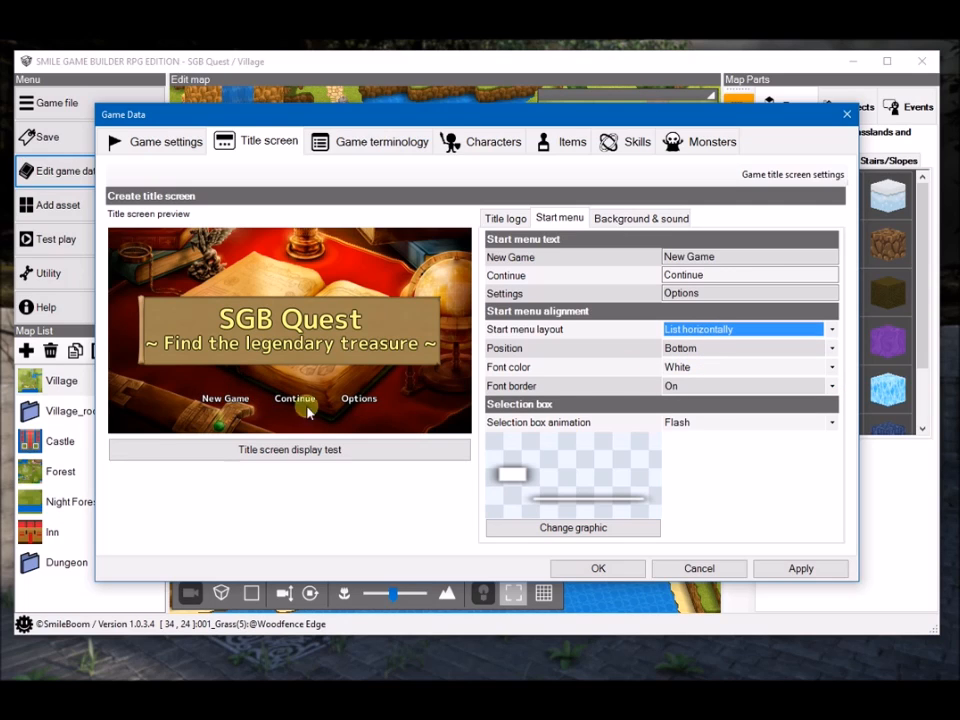
# - Try the Top, Bottom-right and Center positions for the start menu and return it to Bottom
pyautogui.click(707, 354)
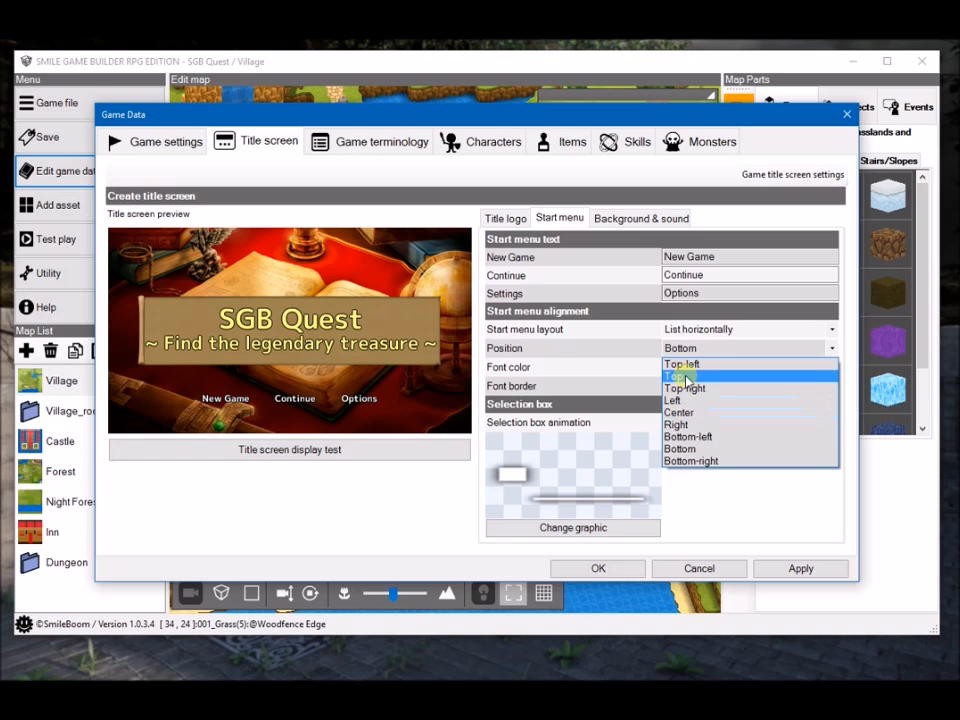
pyautogui.click(684, 376)
pyautogui.click(707, 347)
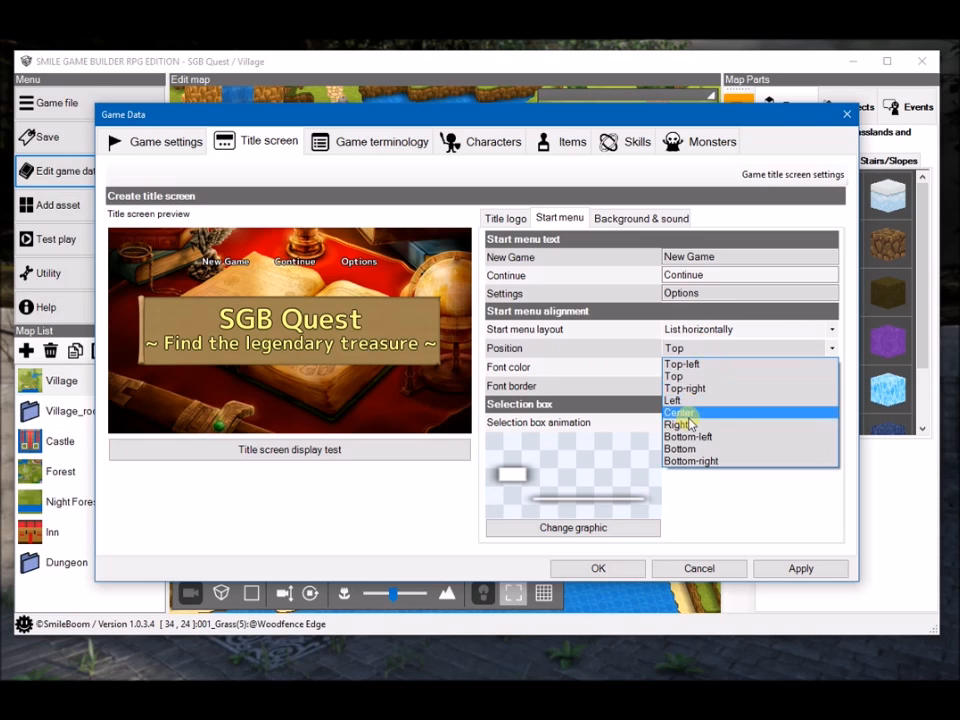
pyautogui.click(691, 460)
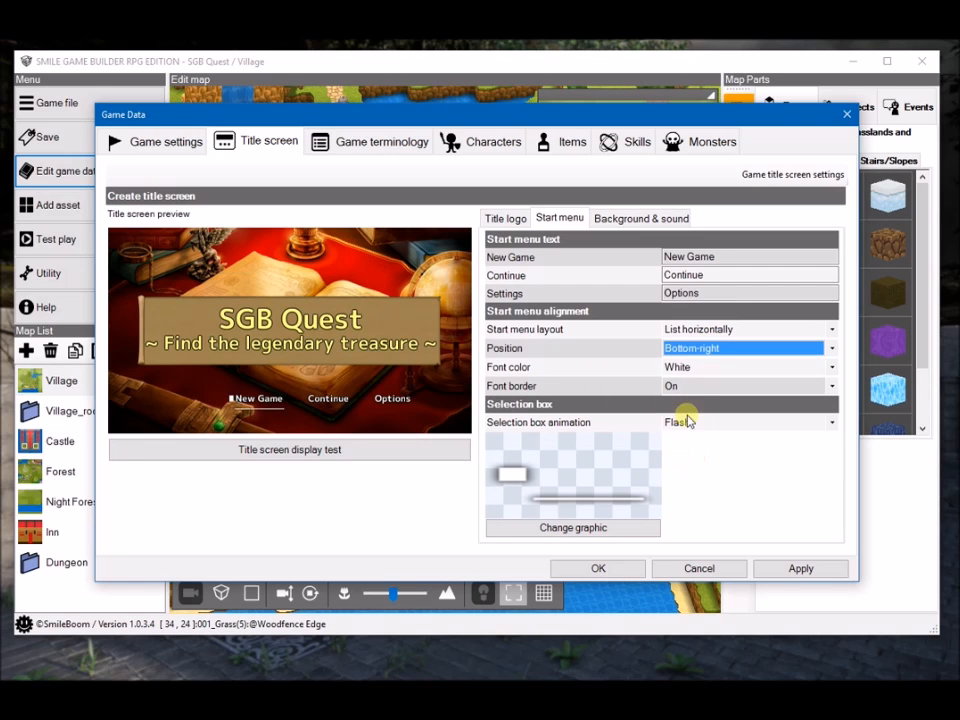
pyautogui.click(690, 350)
pyautogui.click(688, 412)
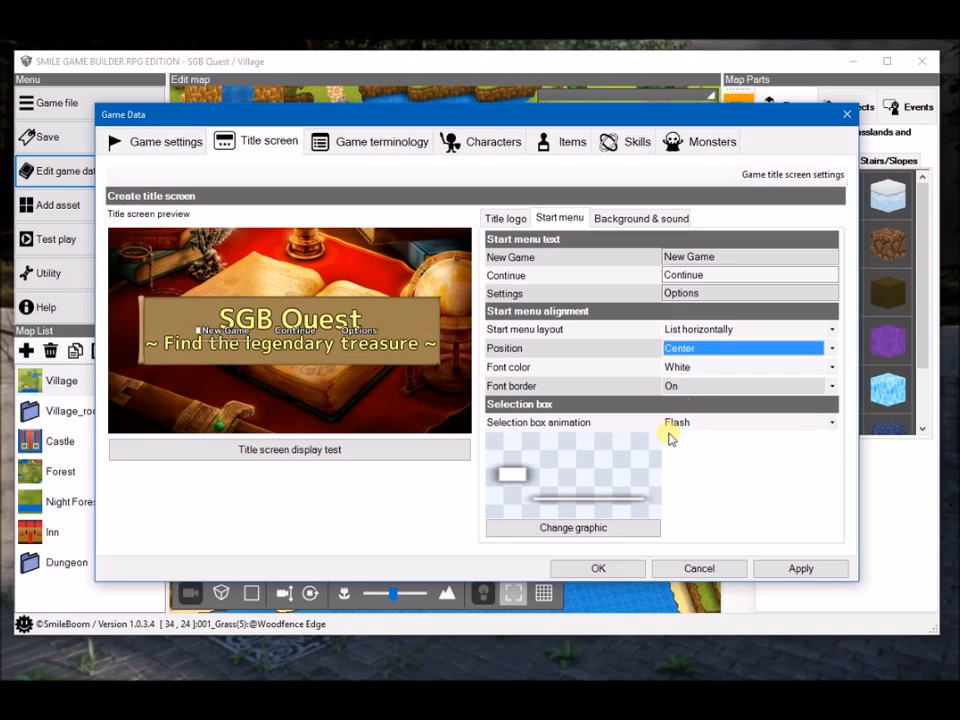
pyautogui.click(700, 349)
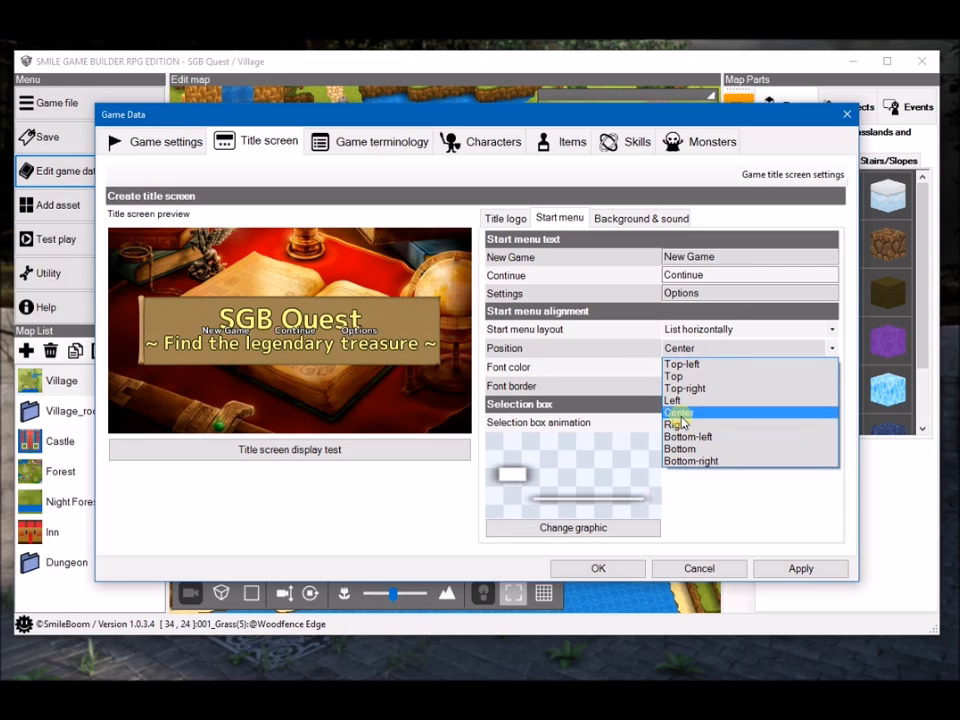
pyautogui.click(679, 448)
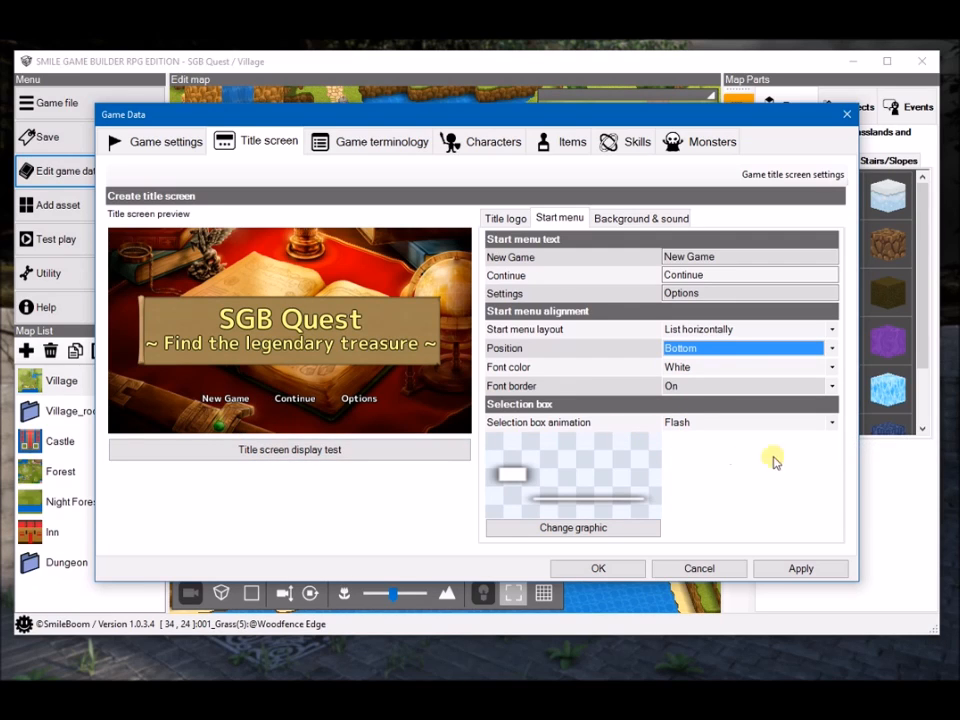
# - Try the Throb and Zoom animations on the start menu's selection box and return it to Flash
pyautogui.click(729, 424)
pyautogui.click(690, 451)
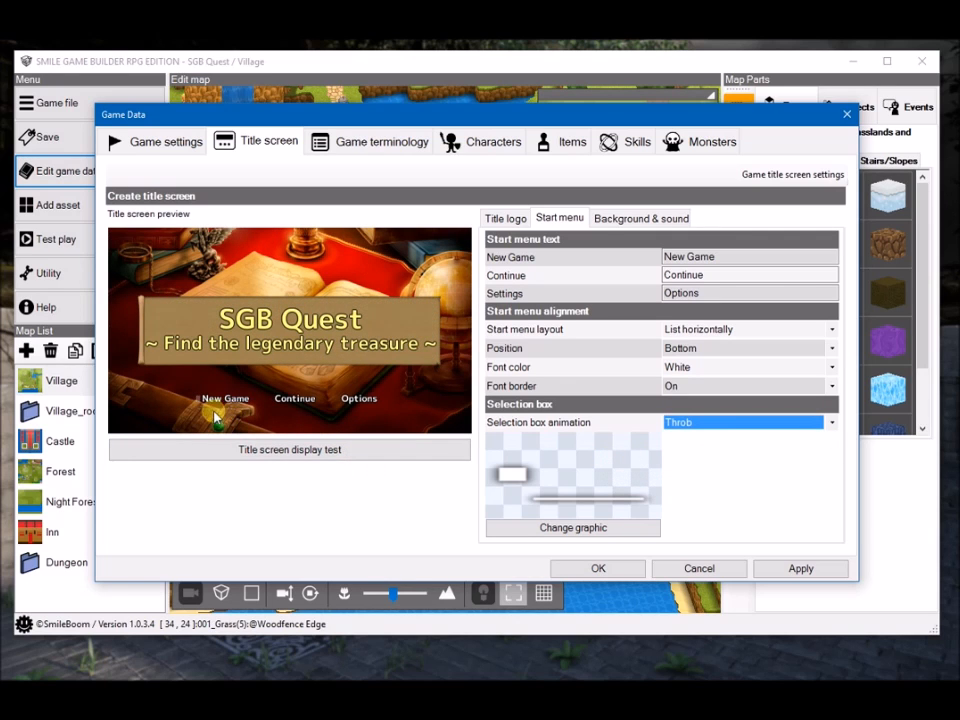
pyautogui.click(744, 424)
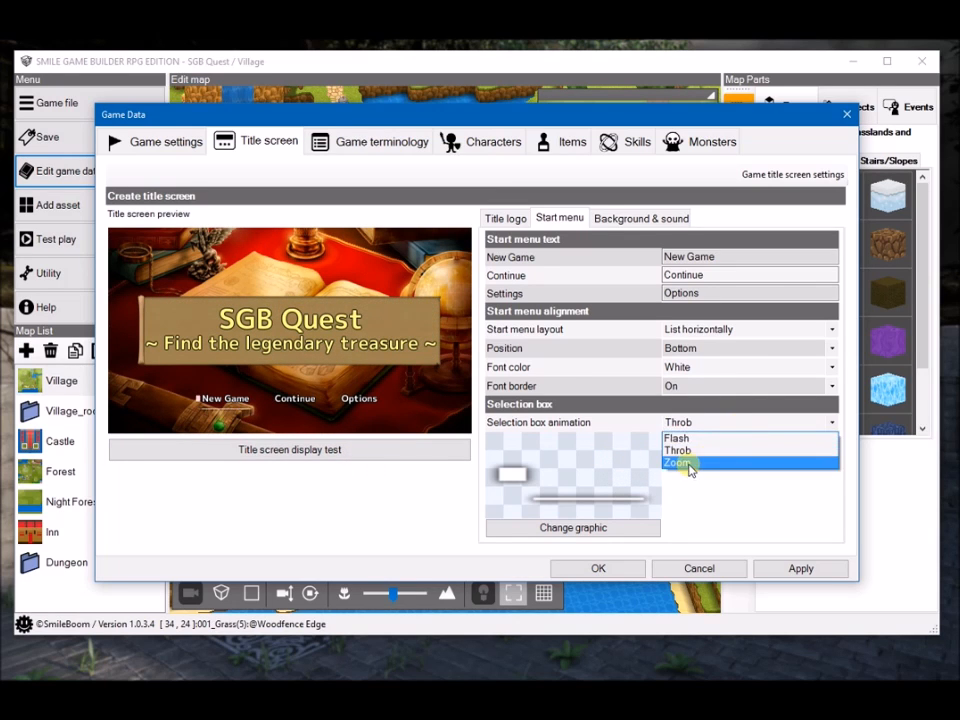
pyautogui.click(689, 465)
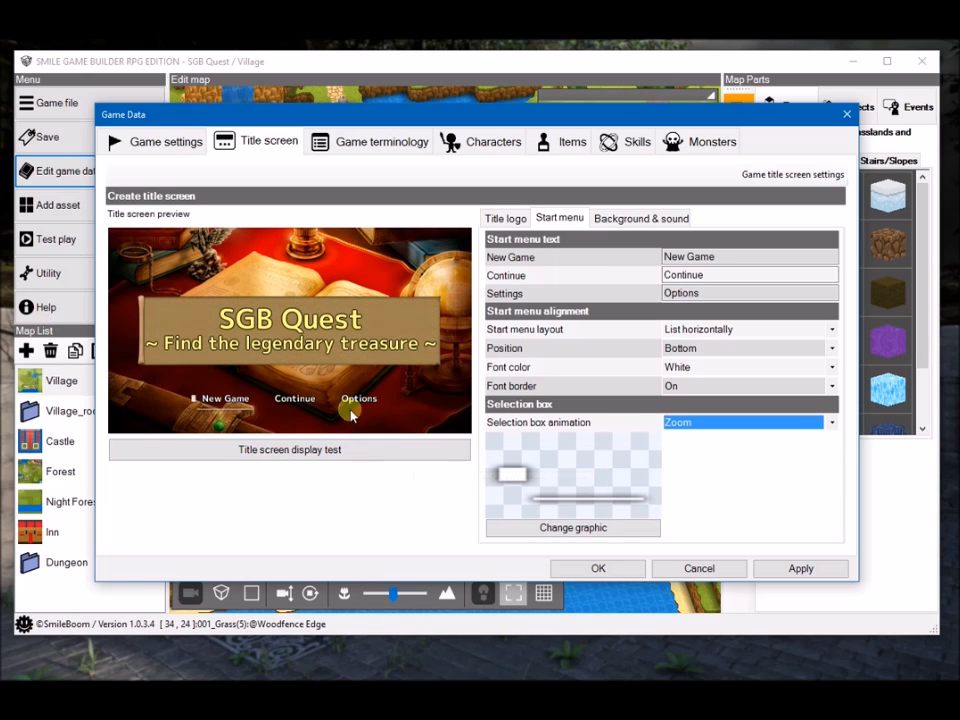
pyautogui.click(695, 423)
pyautogui.click(681, 439)
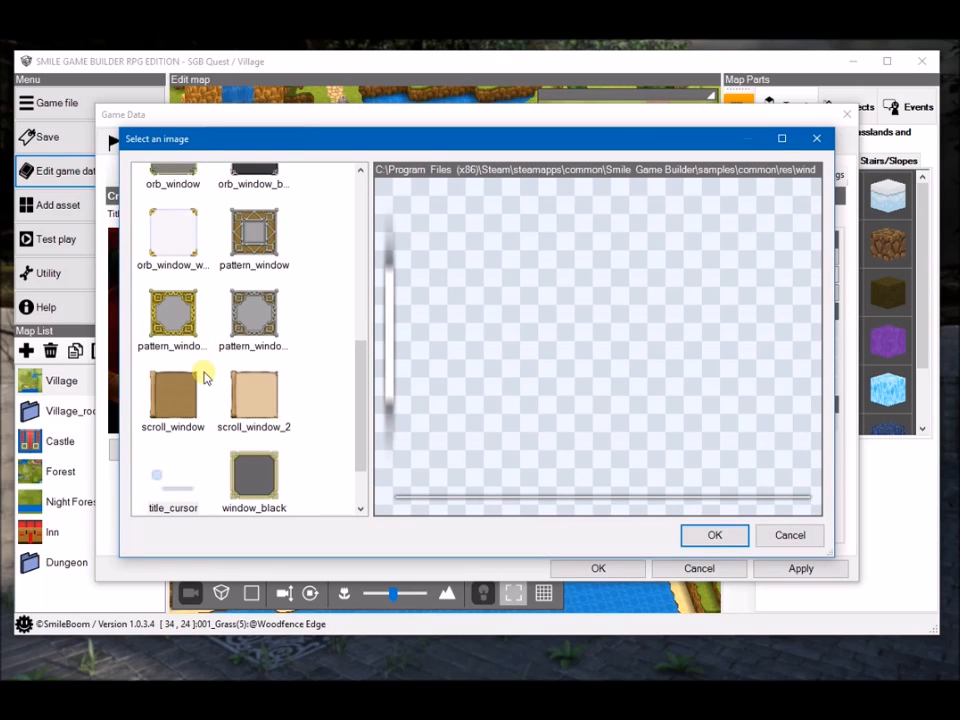
# - Change the start menu's selection box graphic to orb_window_white
pyautogui.click(176, 238)
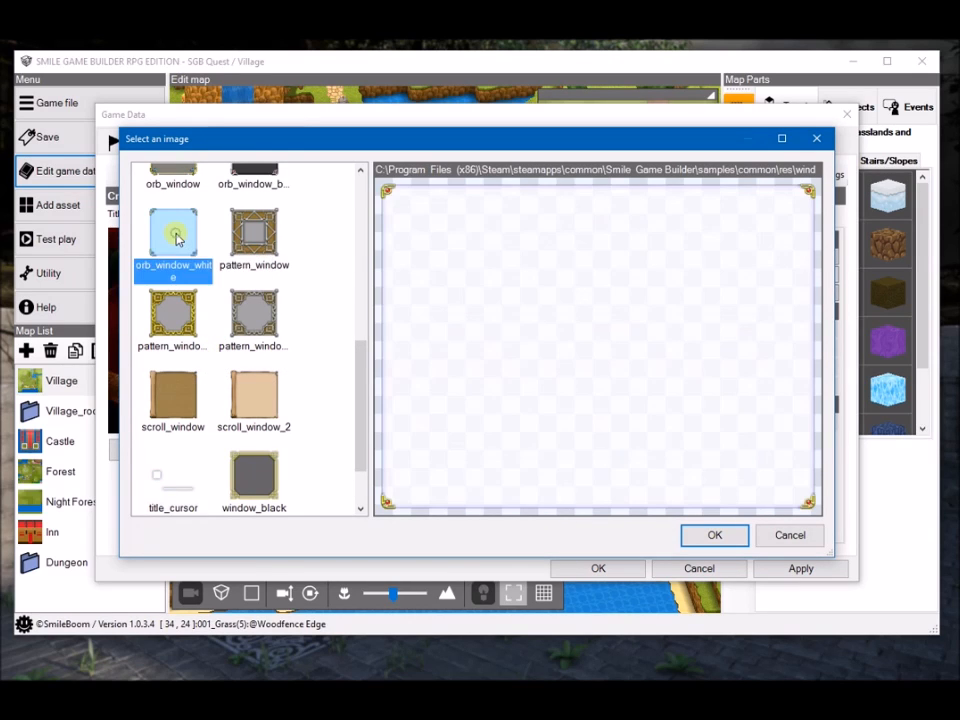
pyautogui.click(714, 534)
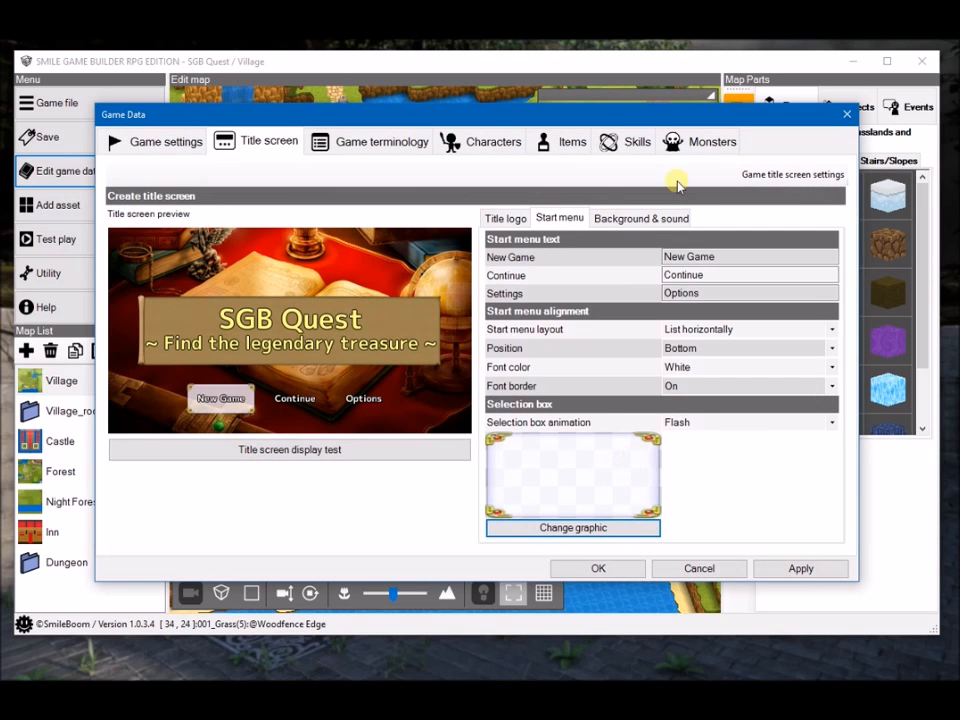
# - Try title_castle as the title screen's background image after previewing title_mural, and restore title_book
pyautogui.click(642, 218)
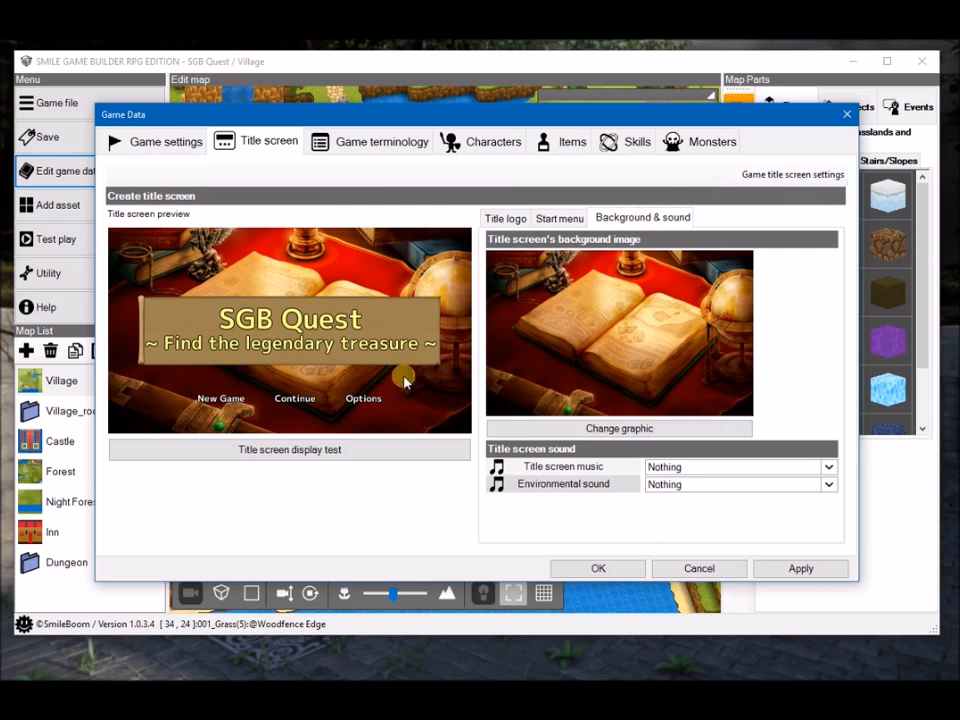
pyautogui.click(630, 429)
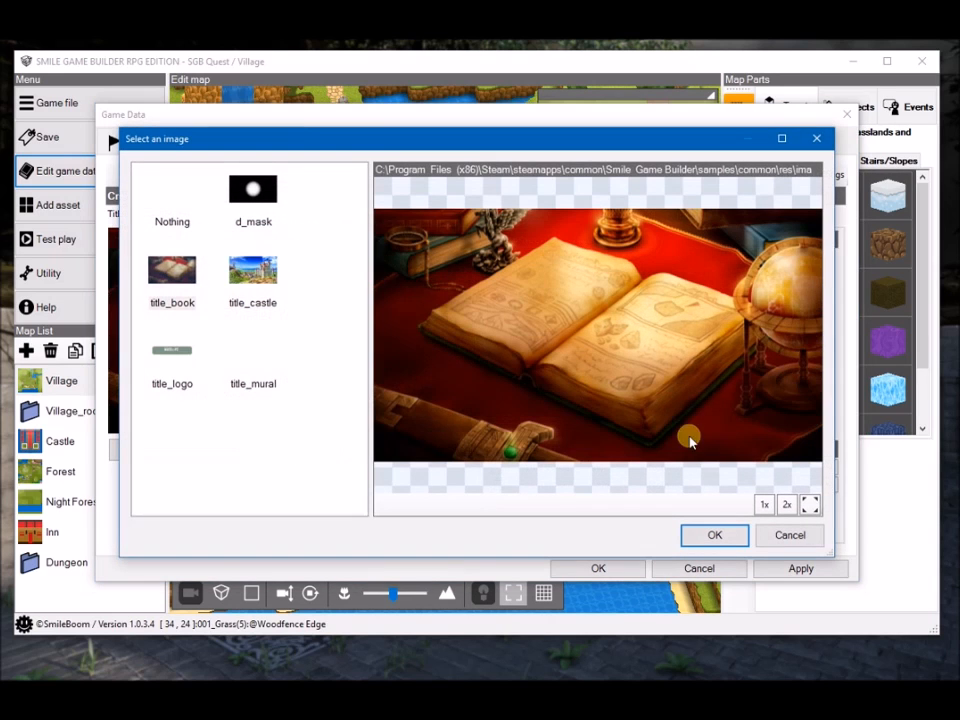
pyautogui.click(256, 270)
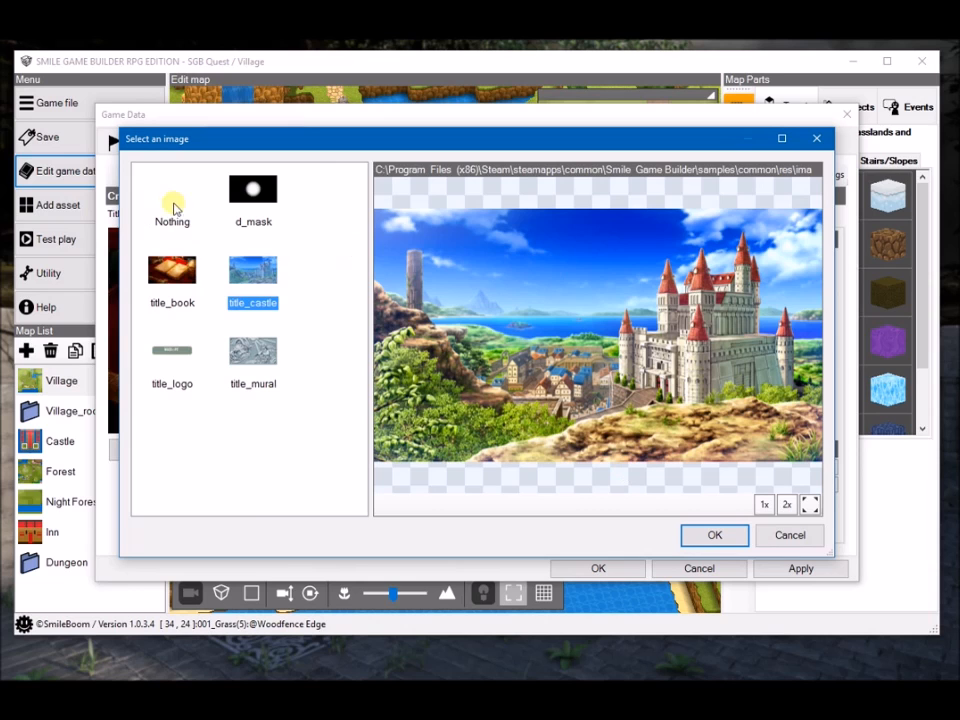
pyautogui.click(253, 350)
pyautogui.click(253, 270)
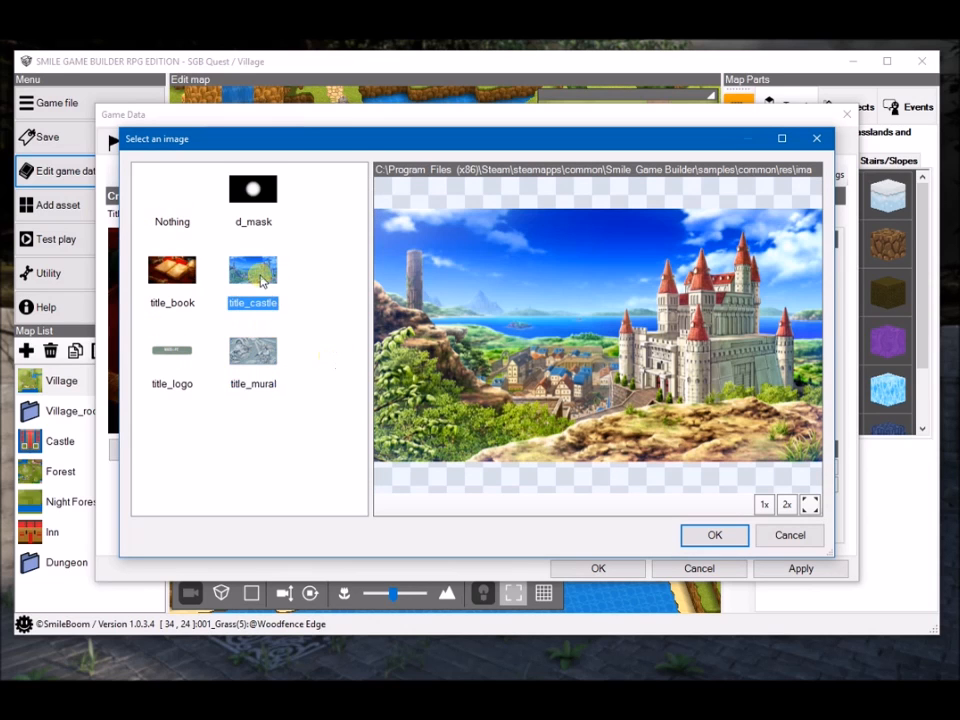
pyautogui.click(714, 535)
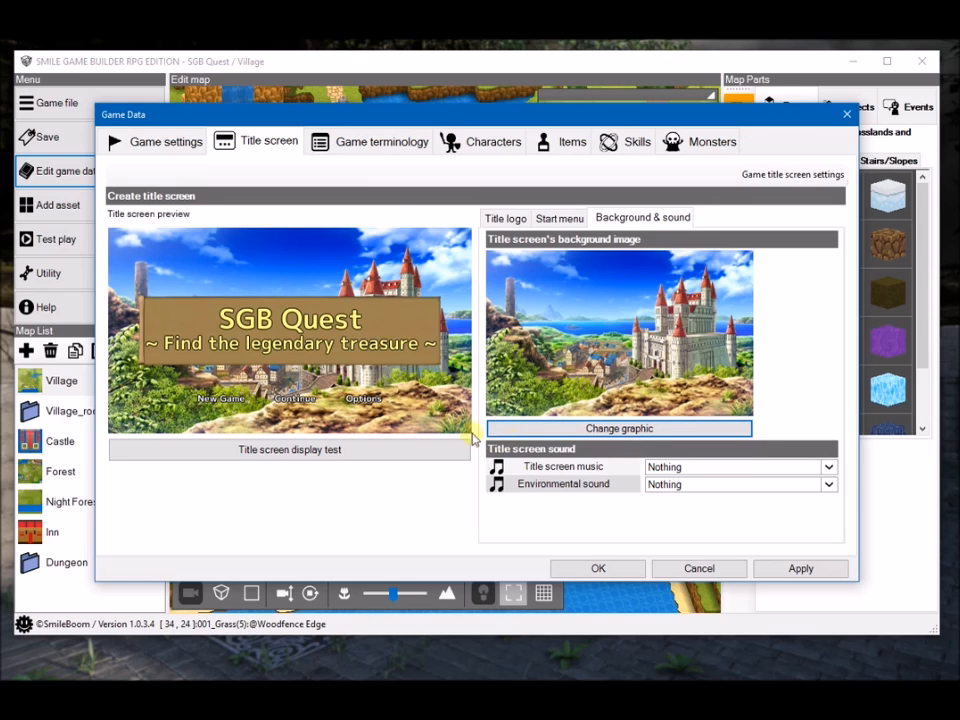
pyautogui.click(619, 428)
pyautogui.click(172, 272)
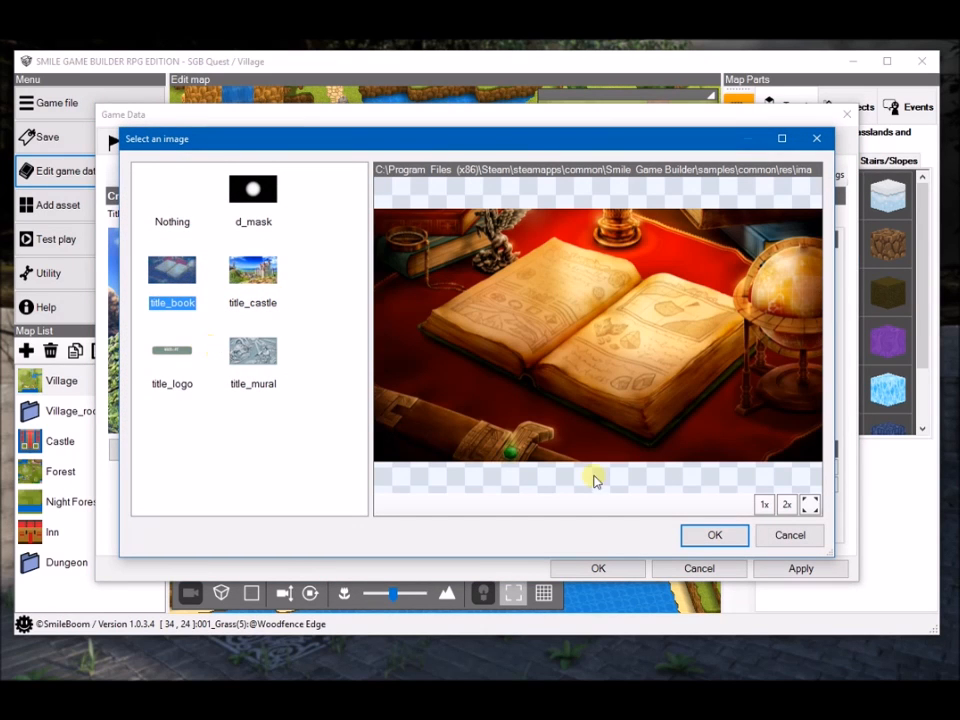
pyautogui.click(719, 537)
# - Set the title screen music to BGM_saint_church after trying BGM_dungeon_water_ice
pyautogui.click(766, 470)
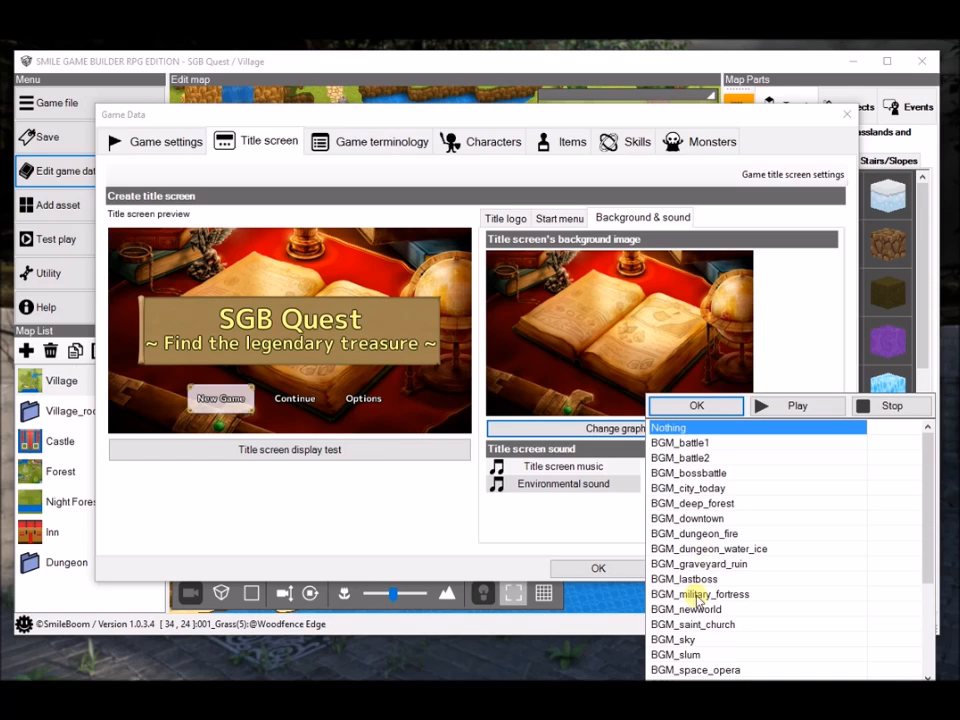
pyautogui.click(690, 624)
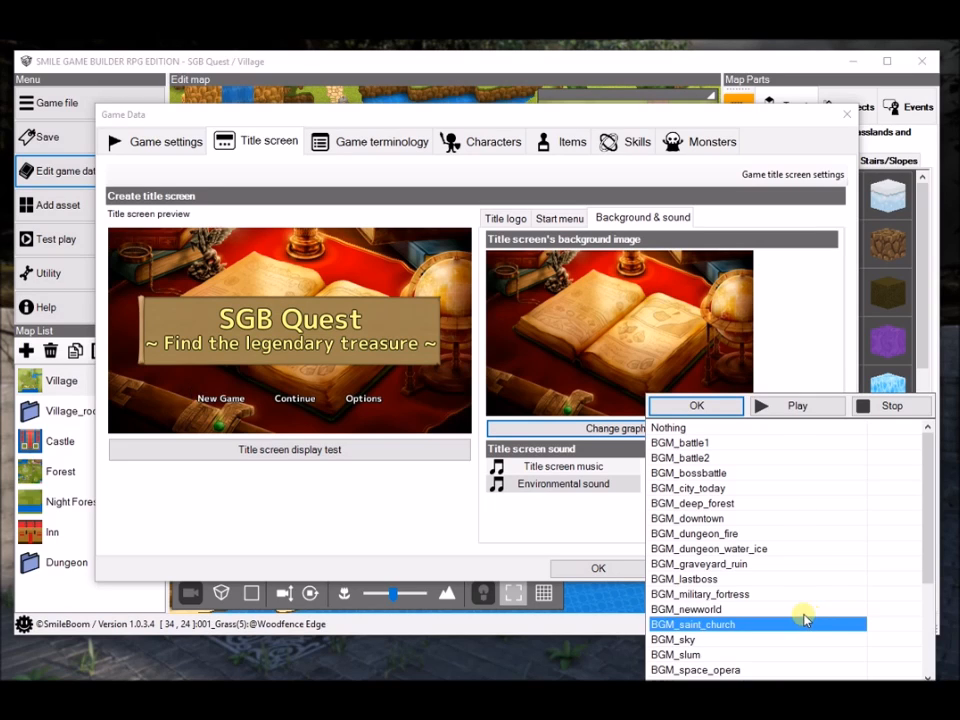
pyautogui.click(720, 549)
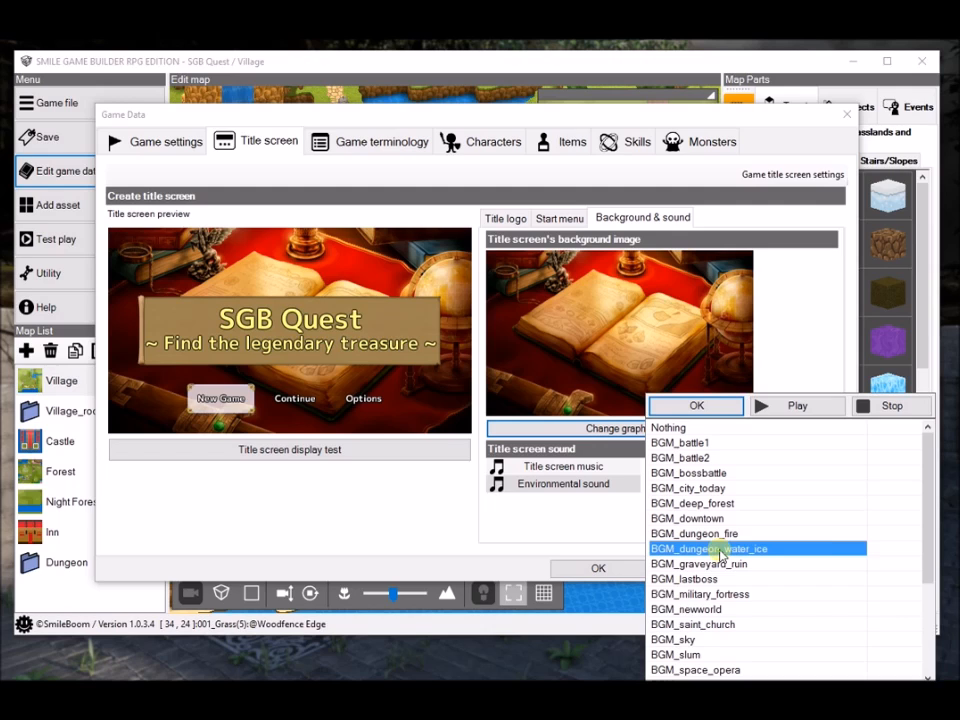
pyautogui.click(695, 625)
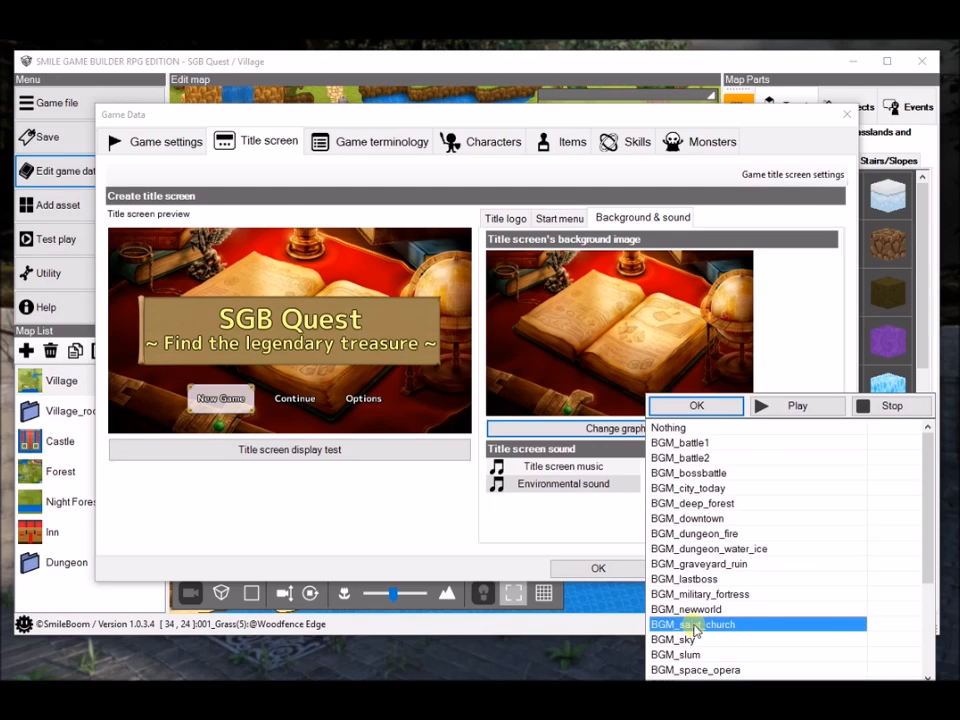
pyautogui.click(694, 407)
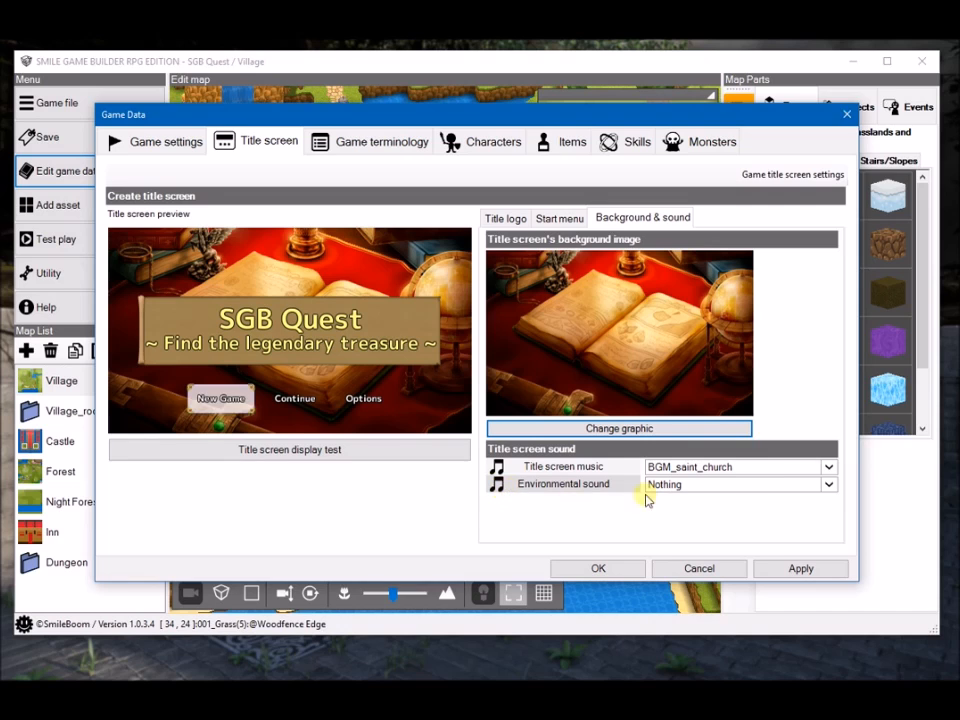
# - Set the title screen's environmental sound to Clock after trying Steamengine_3D_loop, Clock_3 and Clock_2
pyautogui.click(762, 486)
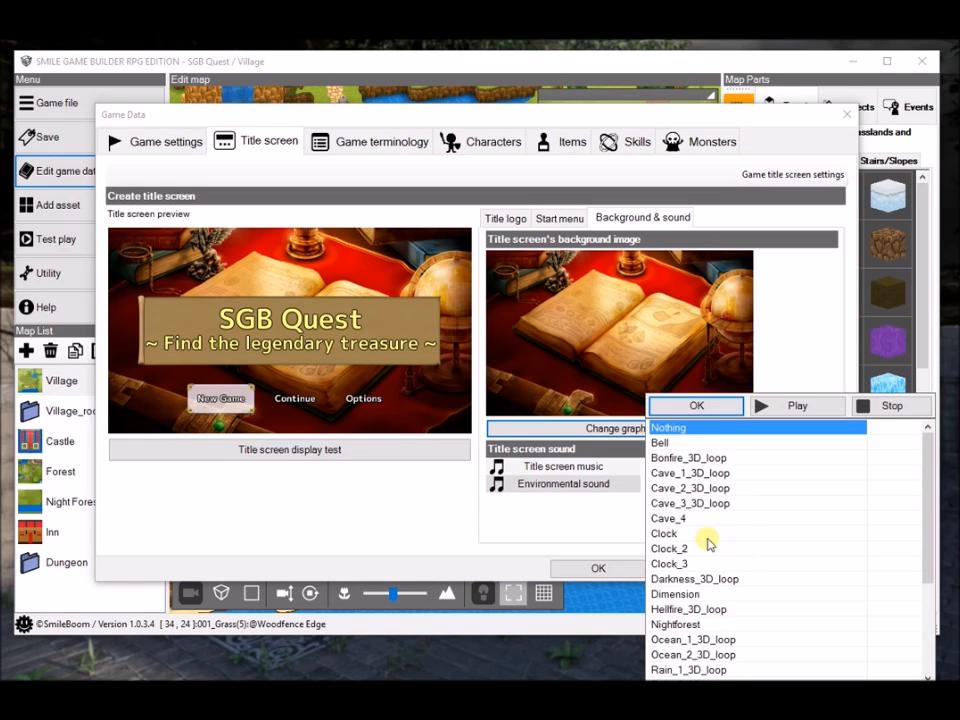
pyautogui.scroll(-3, 705, 558)
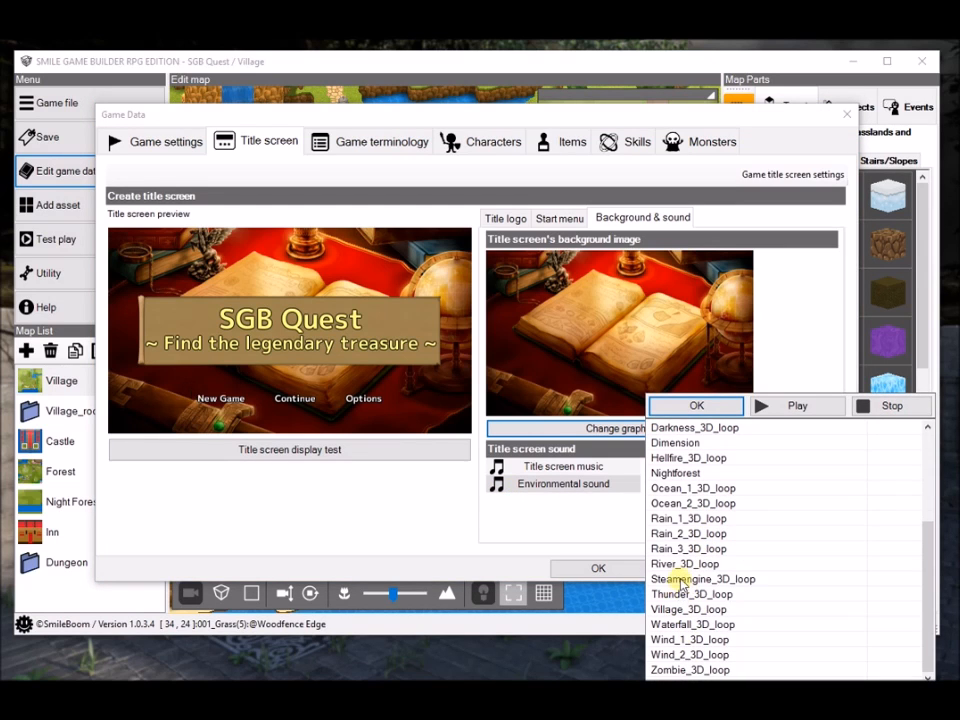
pyautogui.click(681, 579)
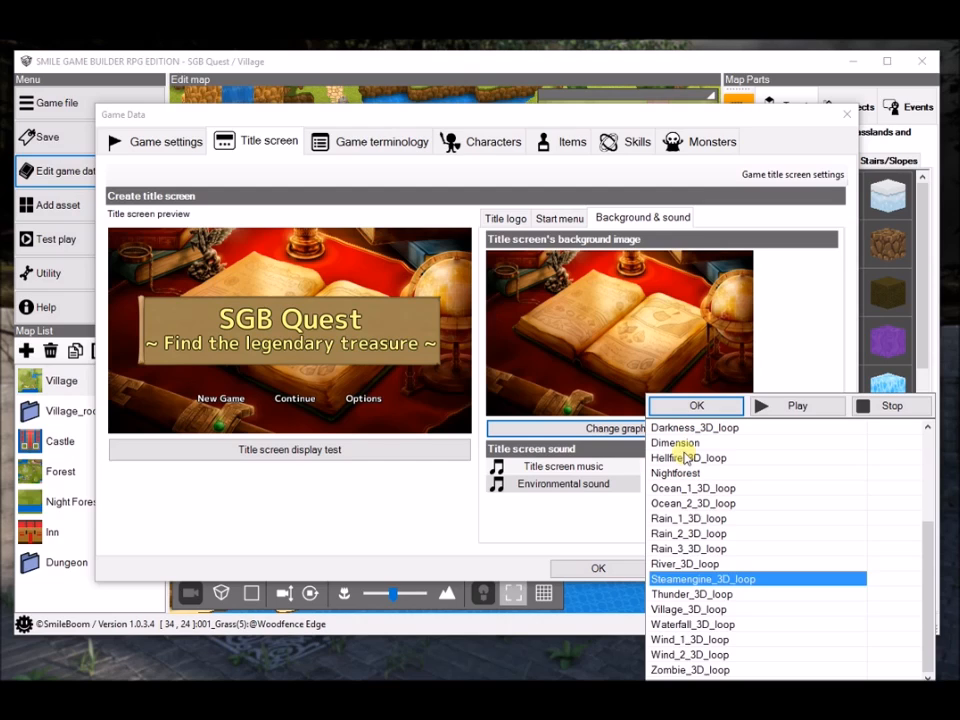
pyautogui.scroll(2, 705, 490)
pyautogui.click(712, 503)
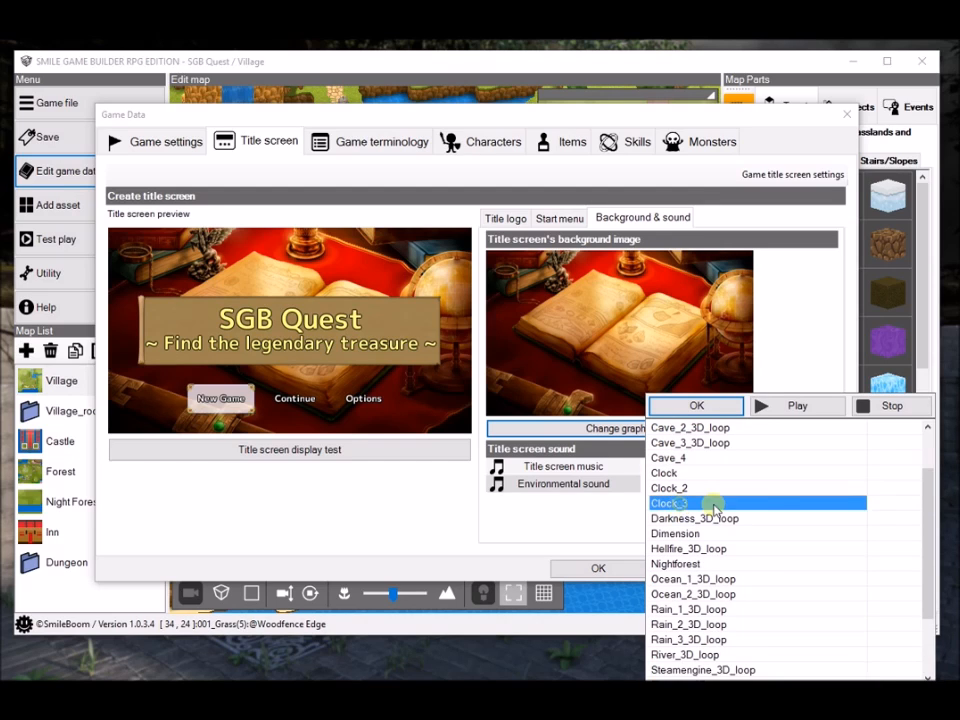
pyautogui.click(686, 489)
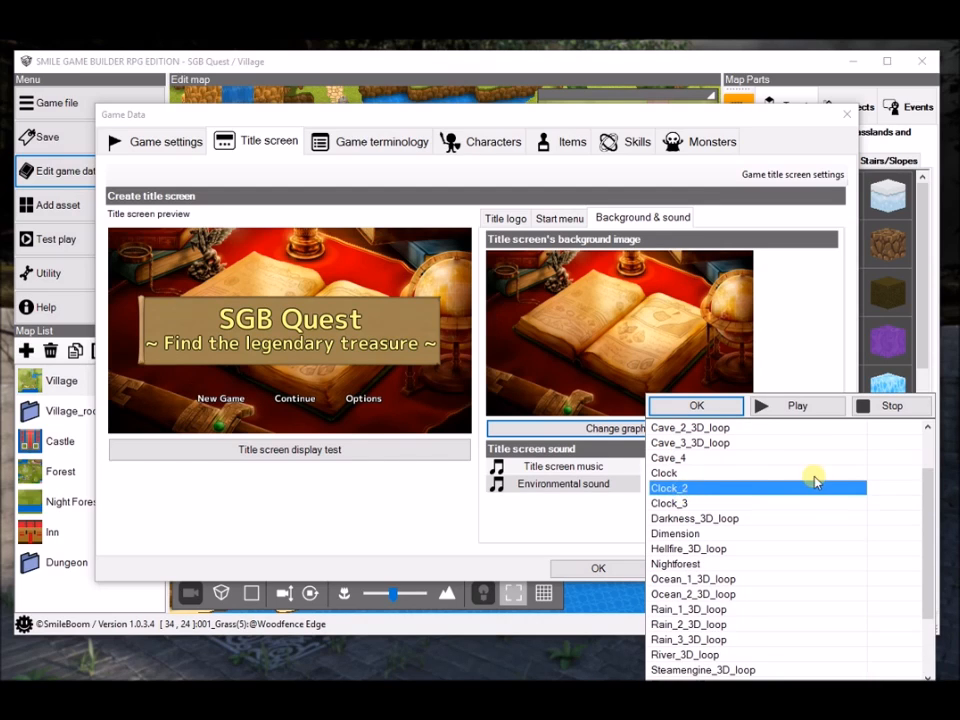
pyautogui.click(667, 473)
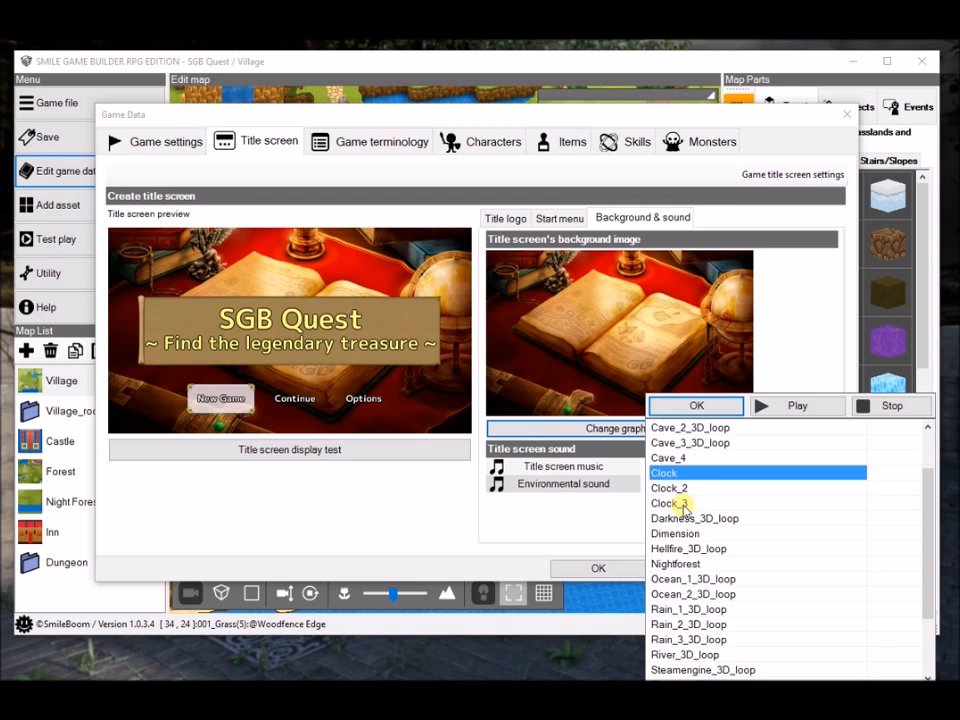
pyautogui.click(697, 406)
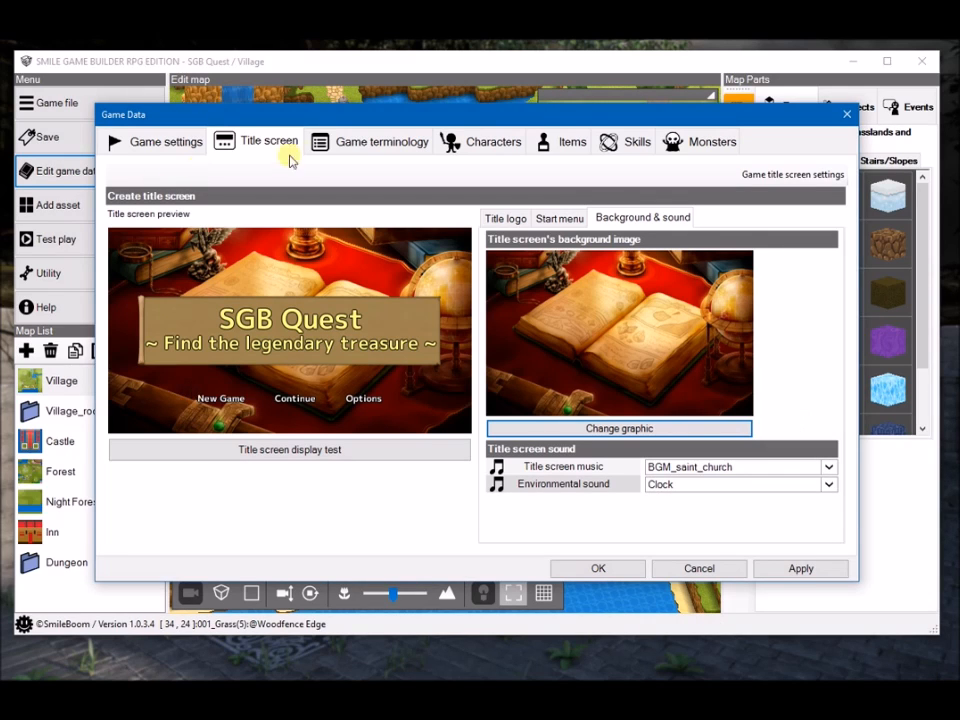
# - Examine the game terminology's text strings for the store, elements, items, menu, stats and both battle categories
pyautogui.click(375, 144)
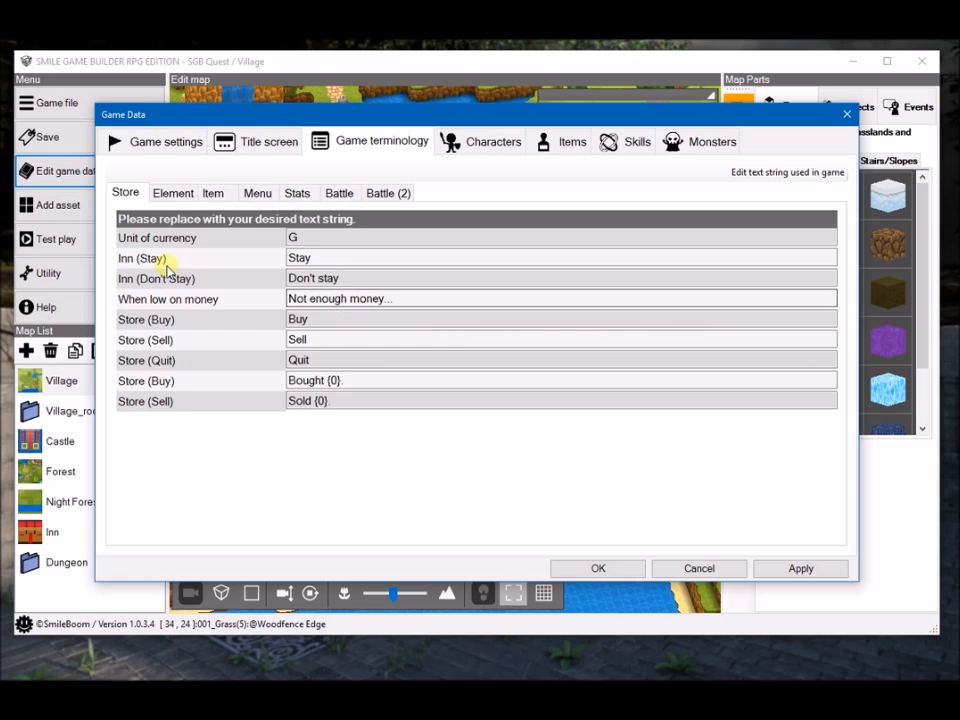
pyautogui.click(171, 194)
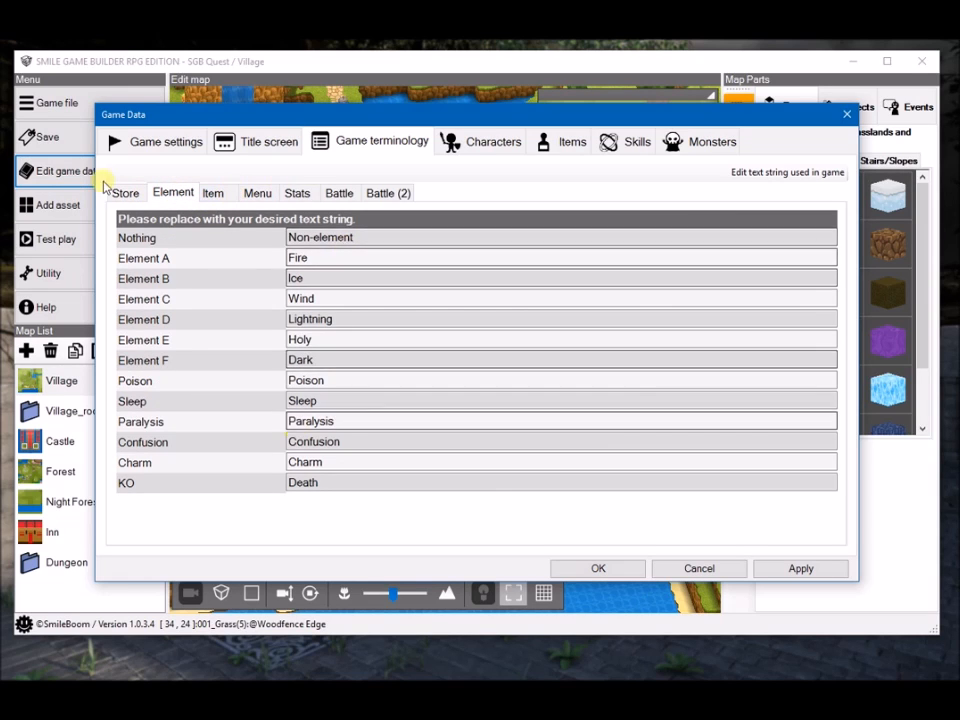
pyautogui.click(212, 192)
pyautogui.click(263, 195)
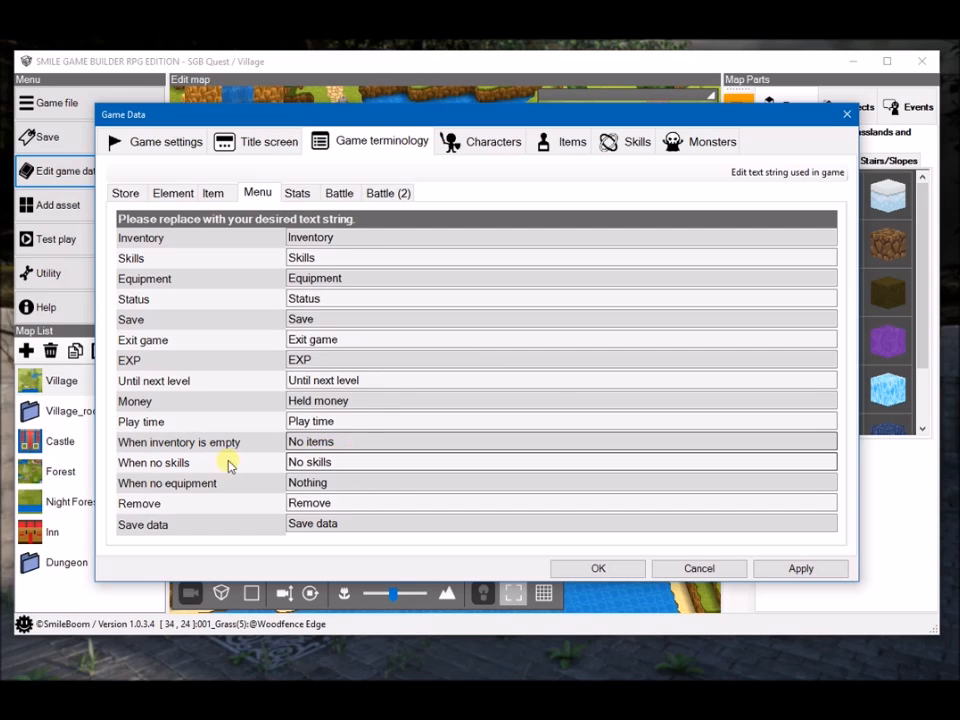
pyautogui.click(297, 193)
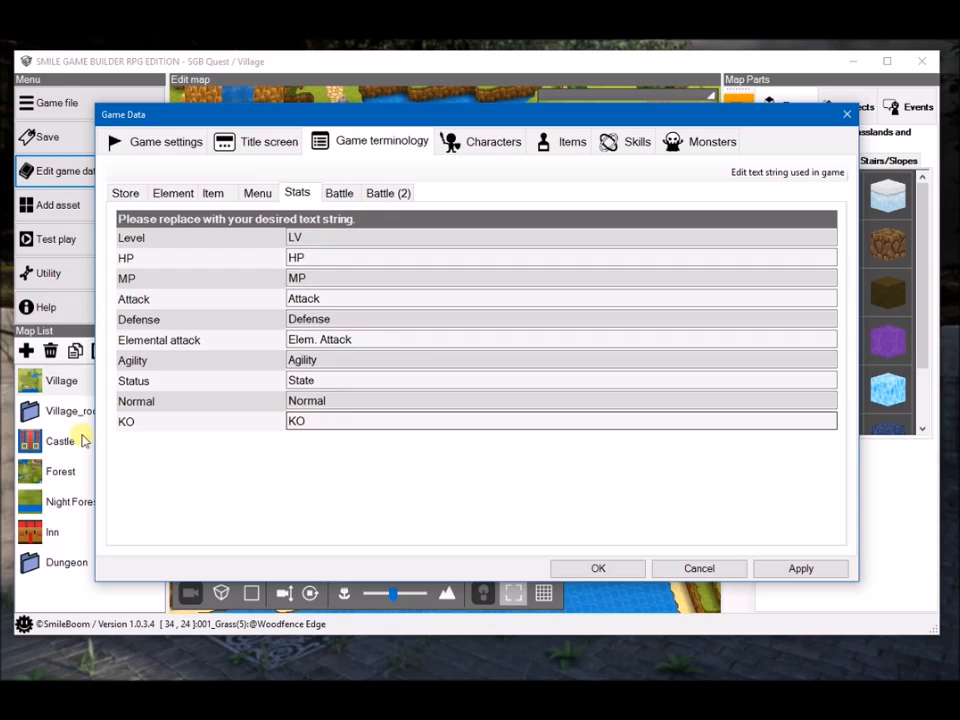
pyautogui.click(340, 193)
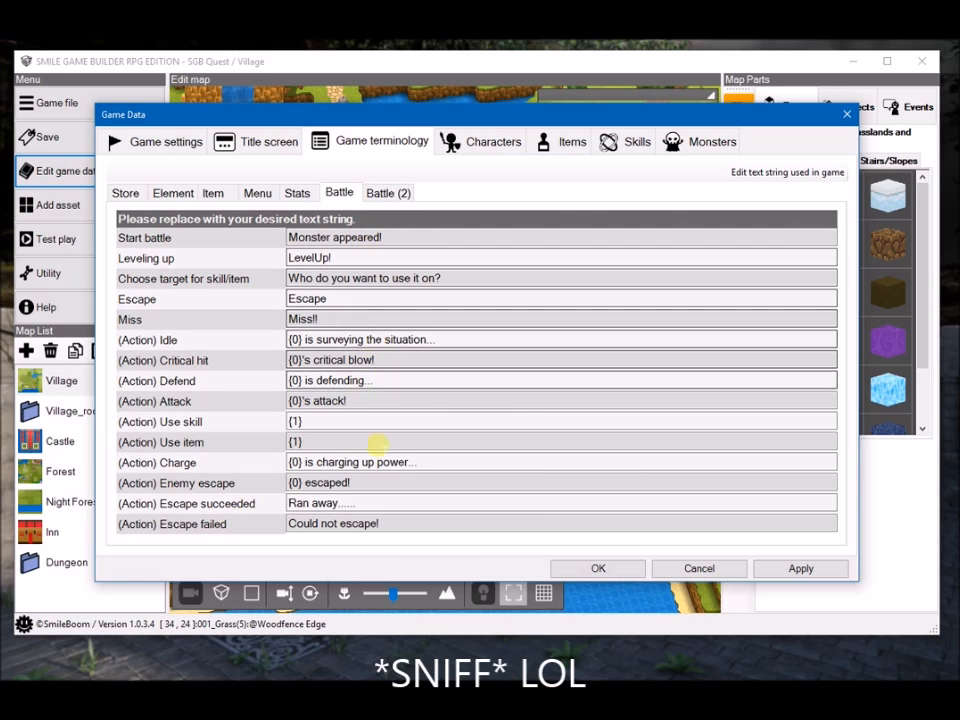
pyautogui.click(393, 193)
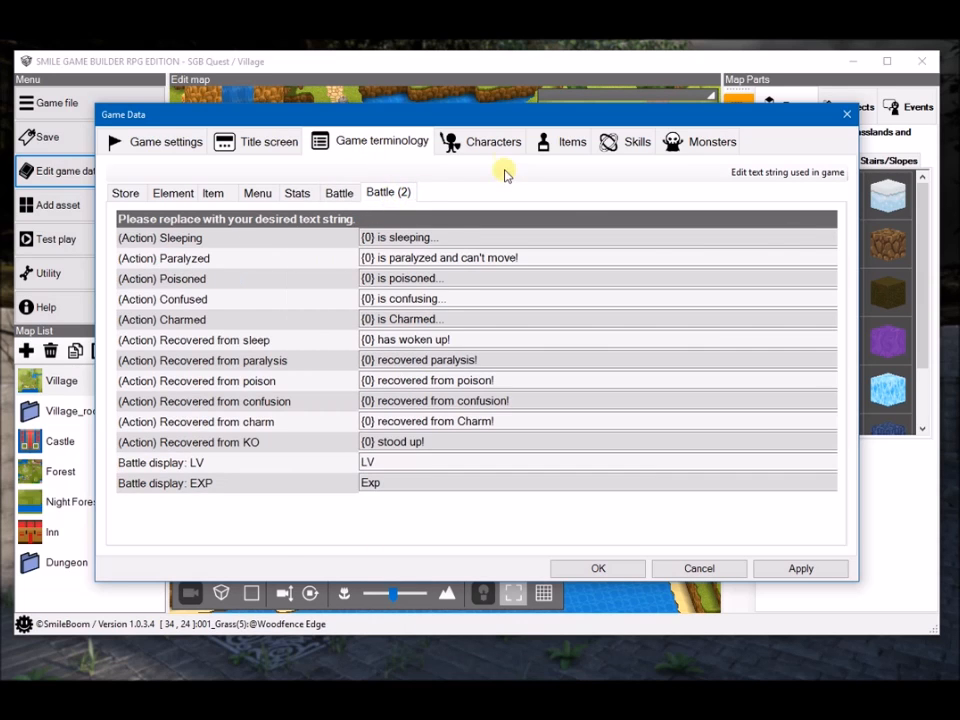
# - Give the character Sion Leather gloves as his starting arm armor
pyautogui.click(492, 146)
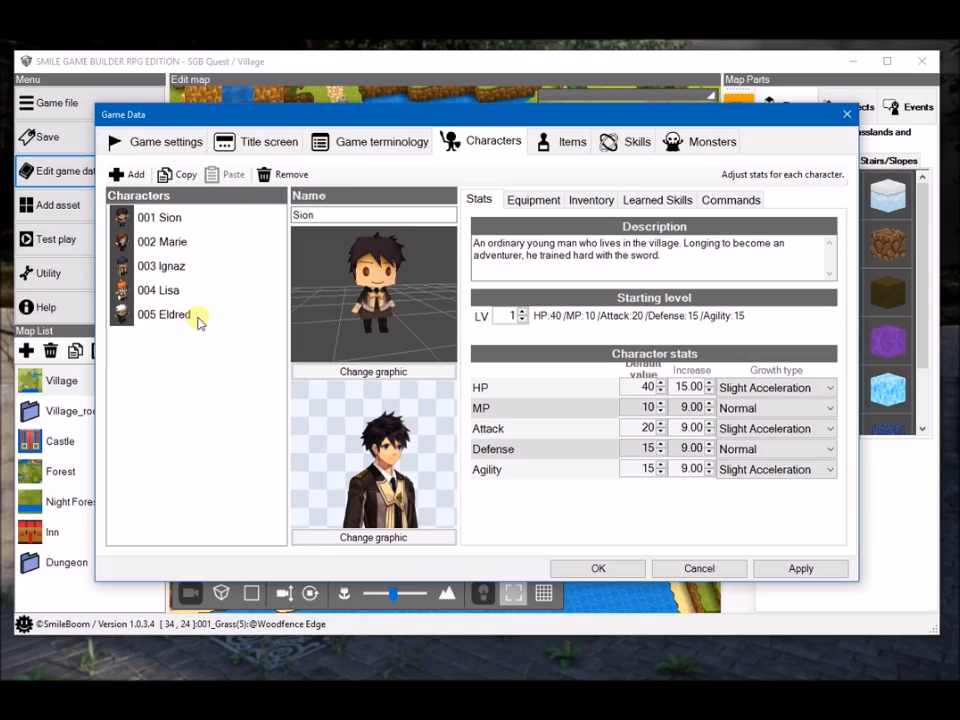
pyautogui.click(166, 219)
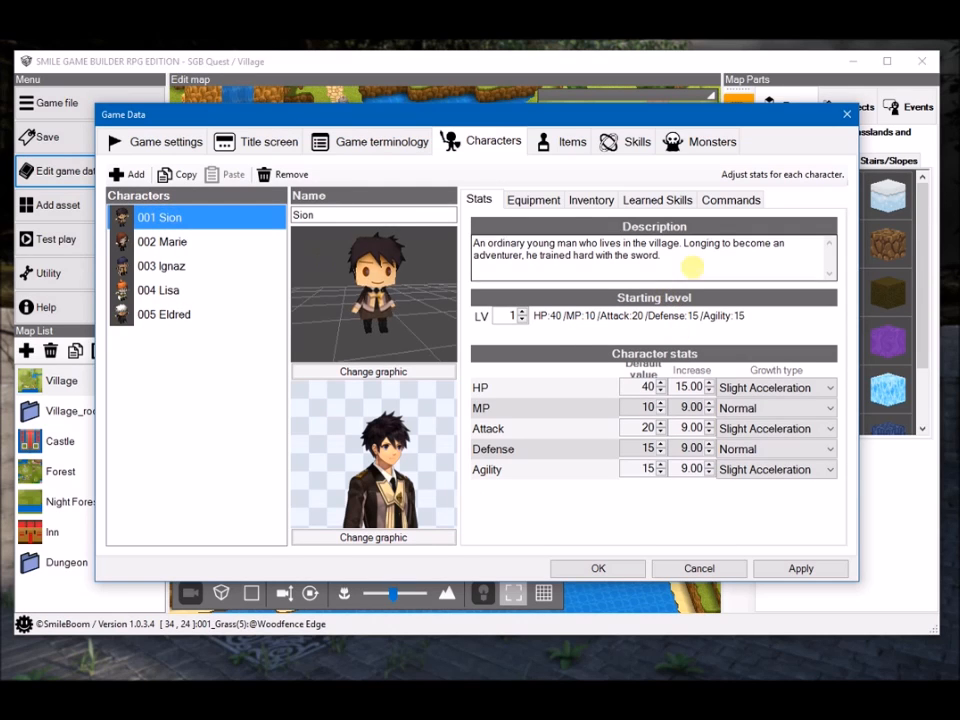
pyautogui.click(530, 201)
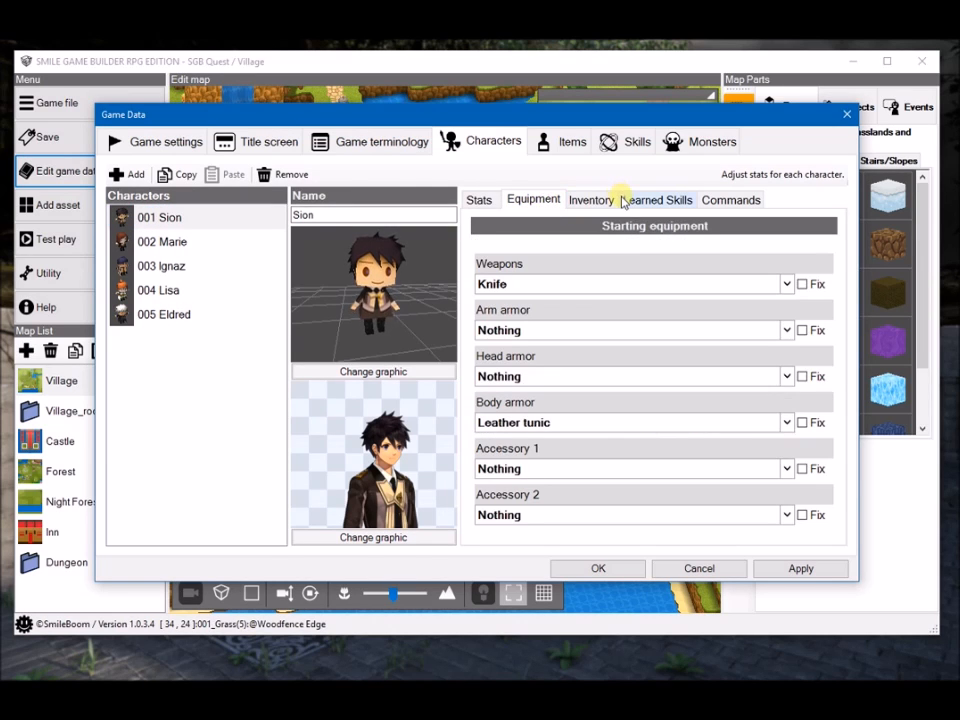
pyautogui.click(590, 334)
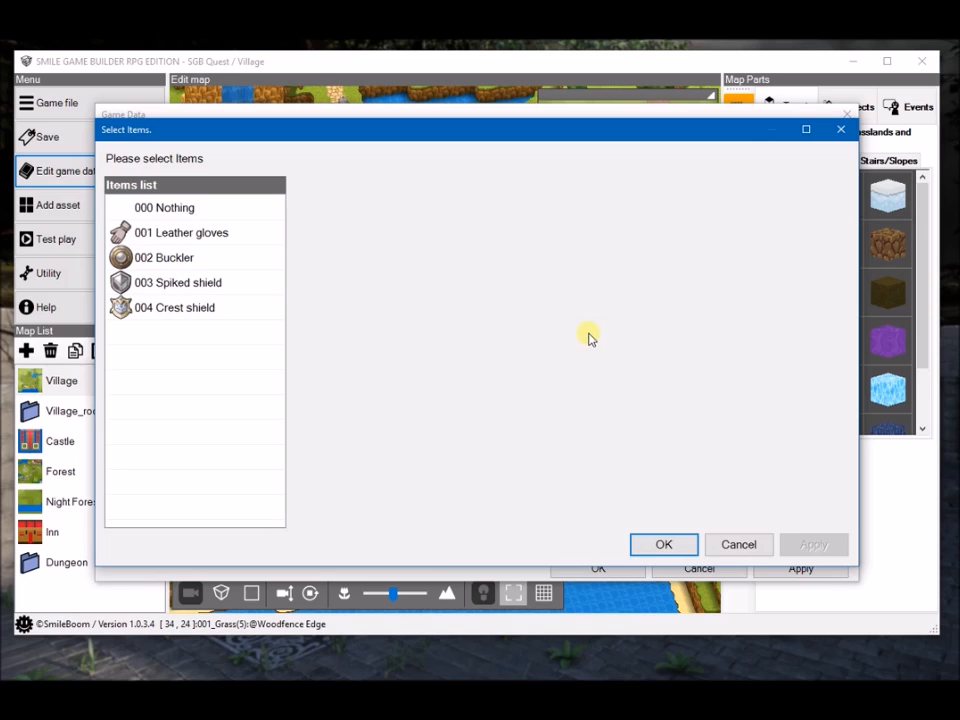
pyautogui.click(181, 235)
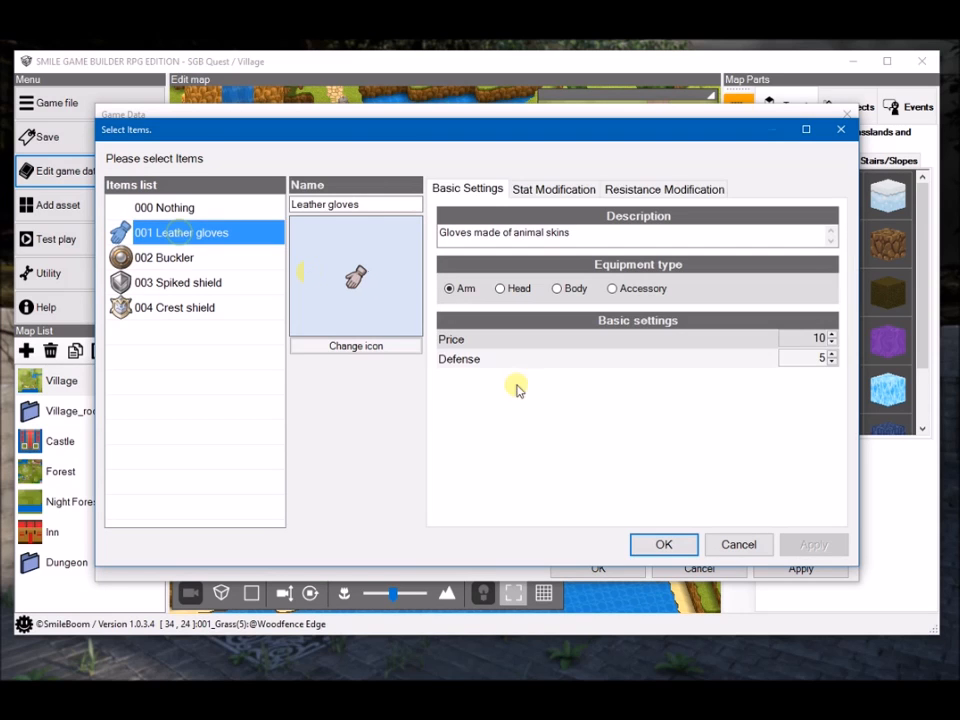
pyautogui.click(664, 547)
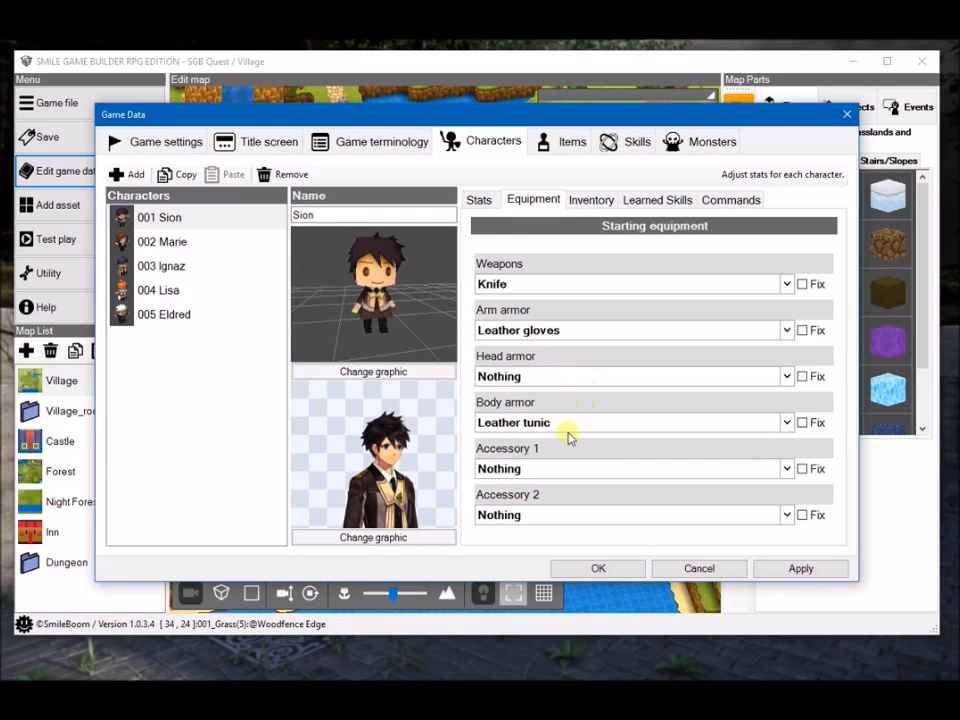
# - Look through Sion's usable consumable items and add another entry to his learned skills
pyautogui.click(591, 199)
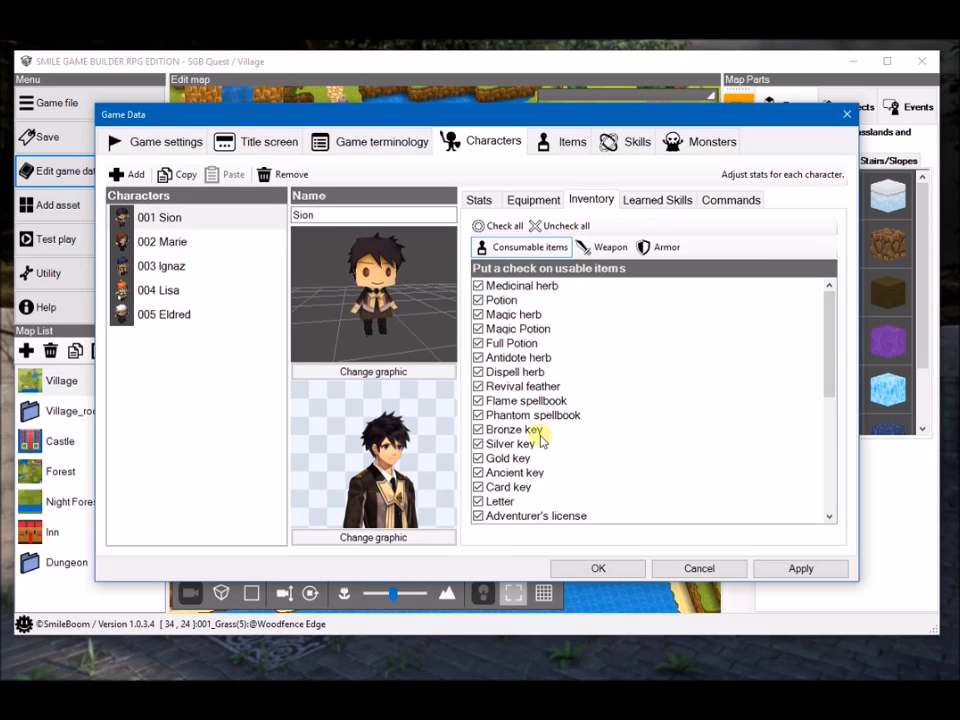
pyautogui.scroll(-3, 540, 438)
pyautogui.scroll(-3, 540, 438)
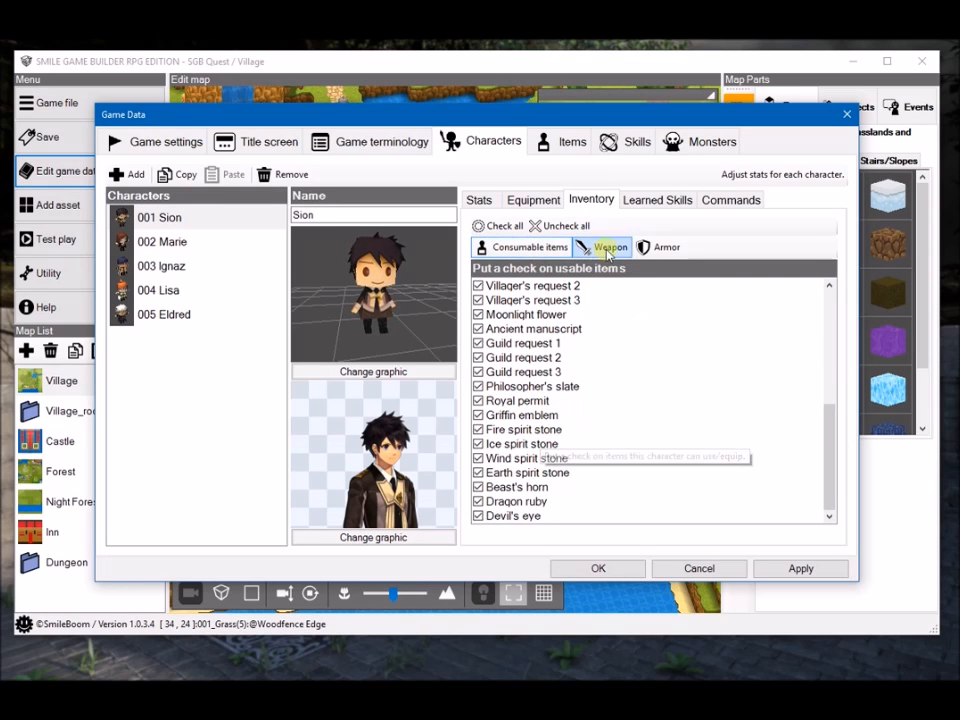
pyautogui.click(655, 200)
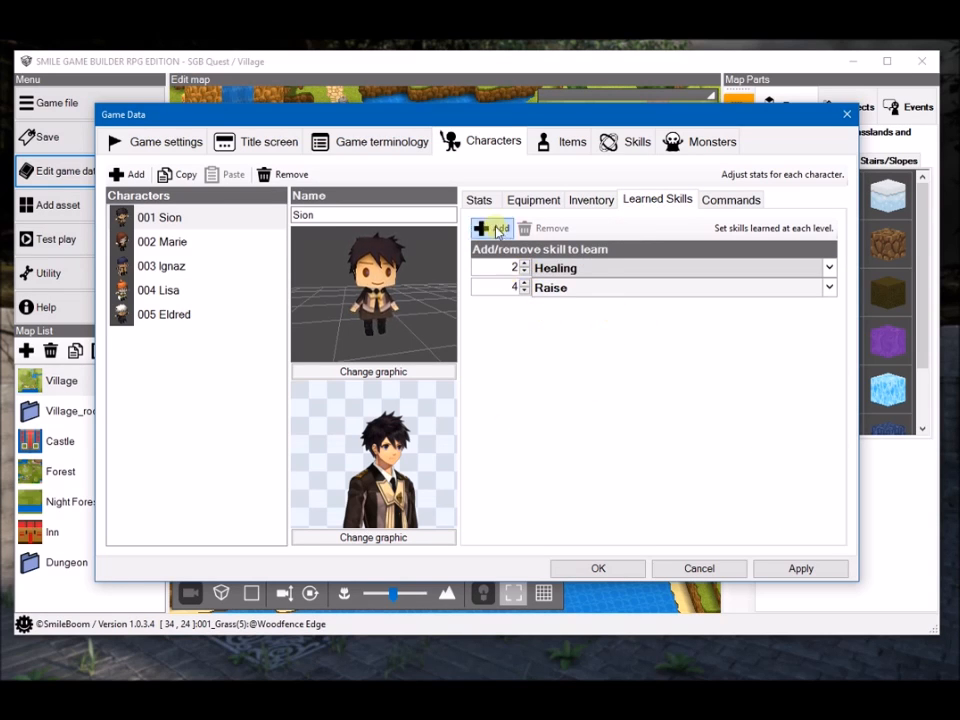
pyautogui.click(489, 227)
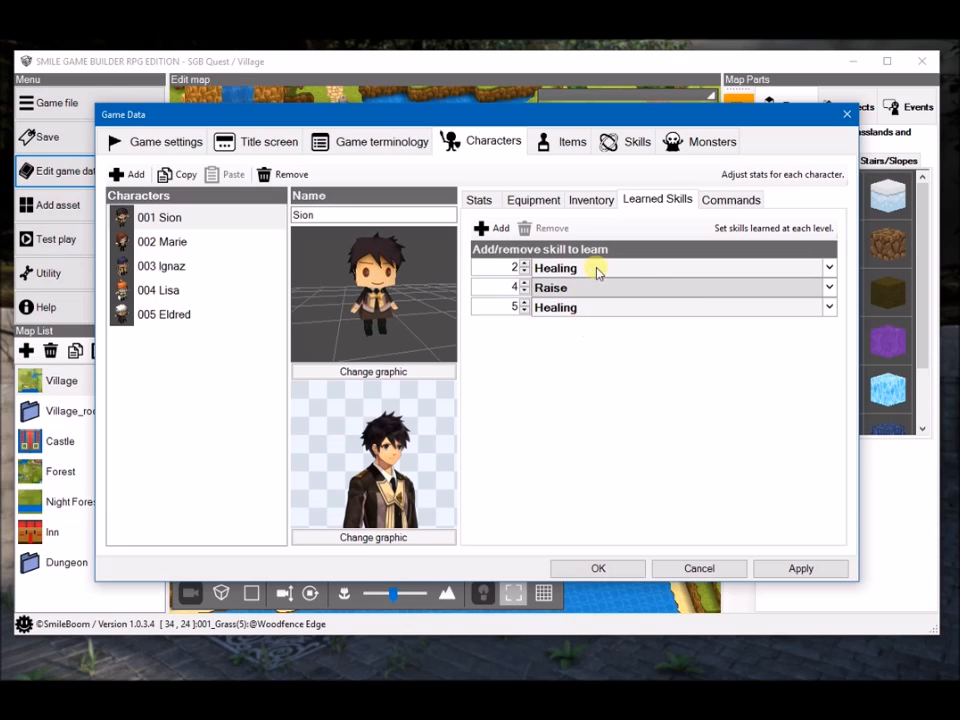
# - Replace Sion's level 2 Healing skill with Assassin's blade and lower the level at which he learns it
pyautogui.click(640, 270)
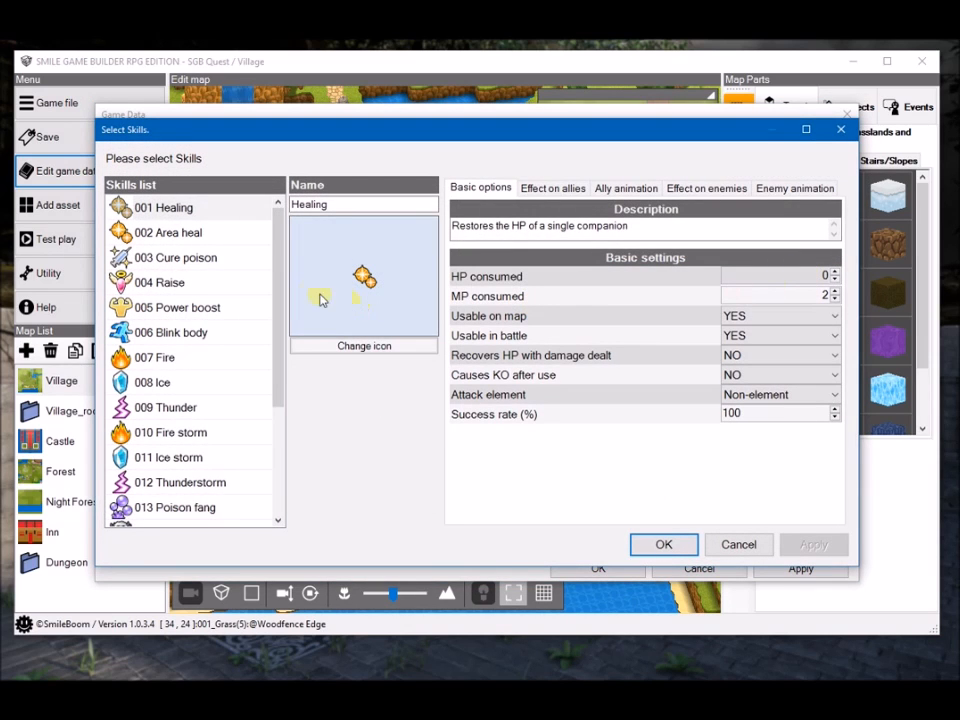
pyautogui.click(176, 412)
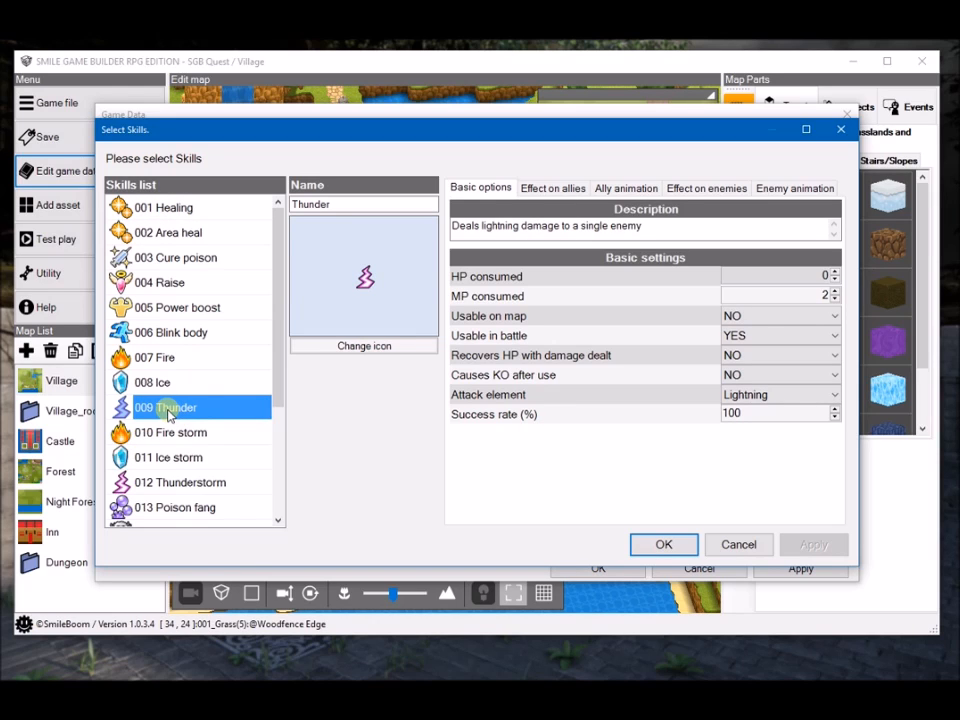
pyautogui.click(185, 436)
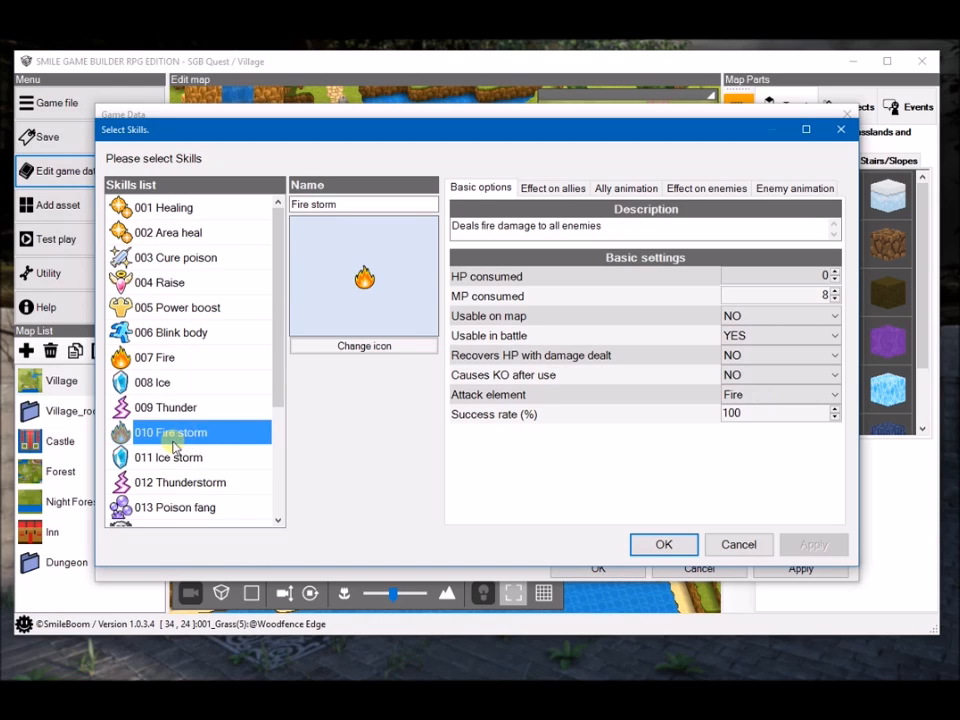
pyautogui.scroll(-3, 173, 456)
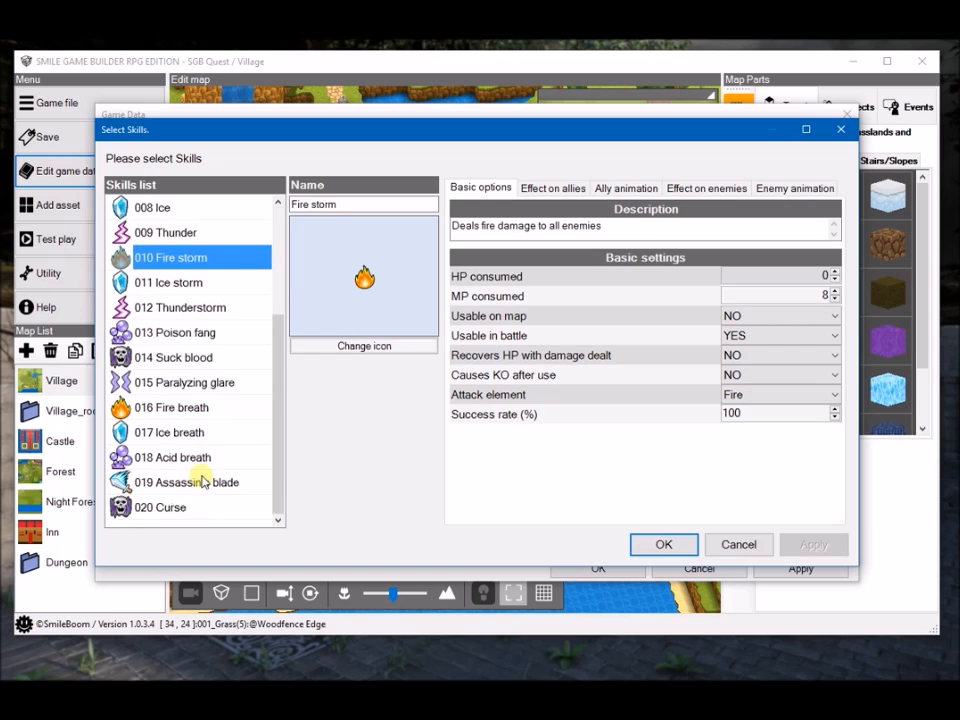
pyautogui.click(166, 509)
pyautogui.click(173, 485)
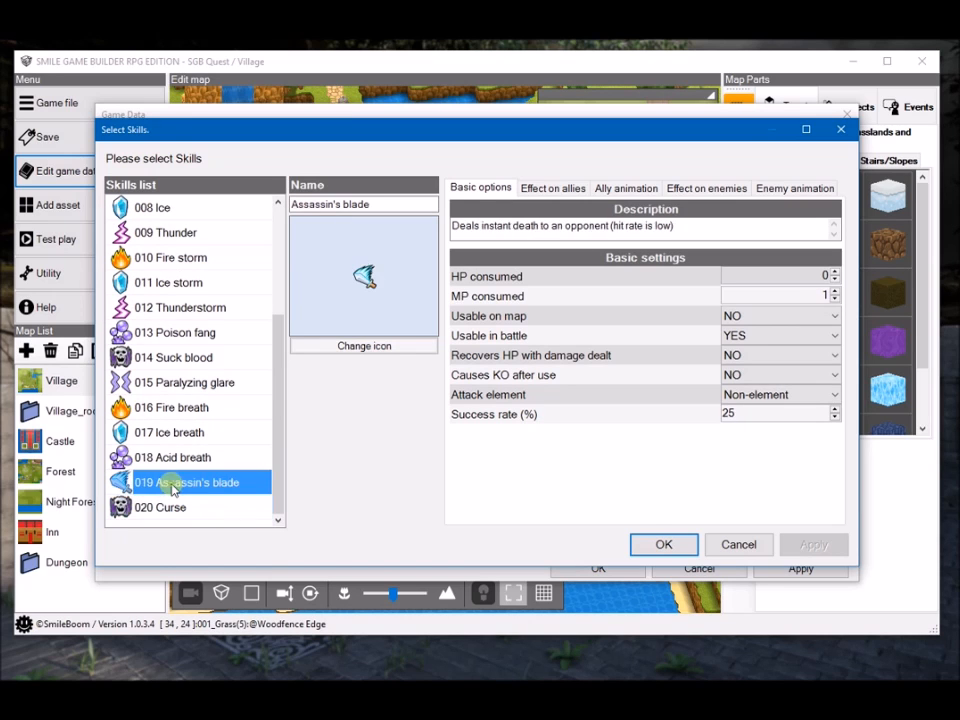
pyautogui.click(652, 547)
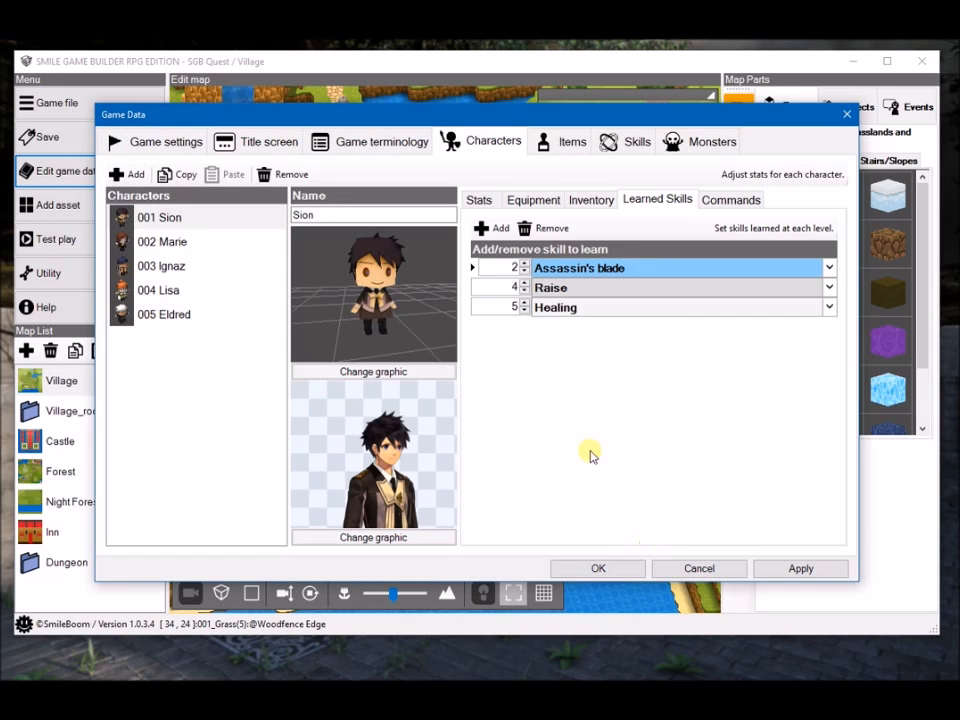
pyautogui.click(523, 272)
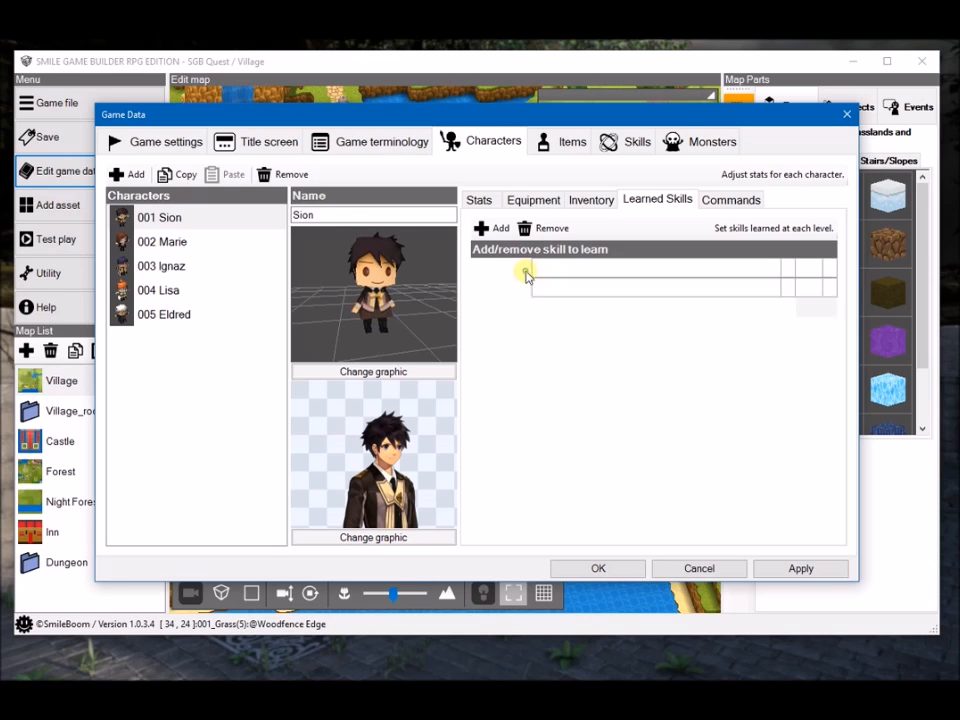
# - Add a battle command to Sion's command list with Attack as its function
pyautogui.click(727, 201)
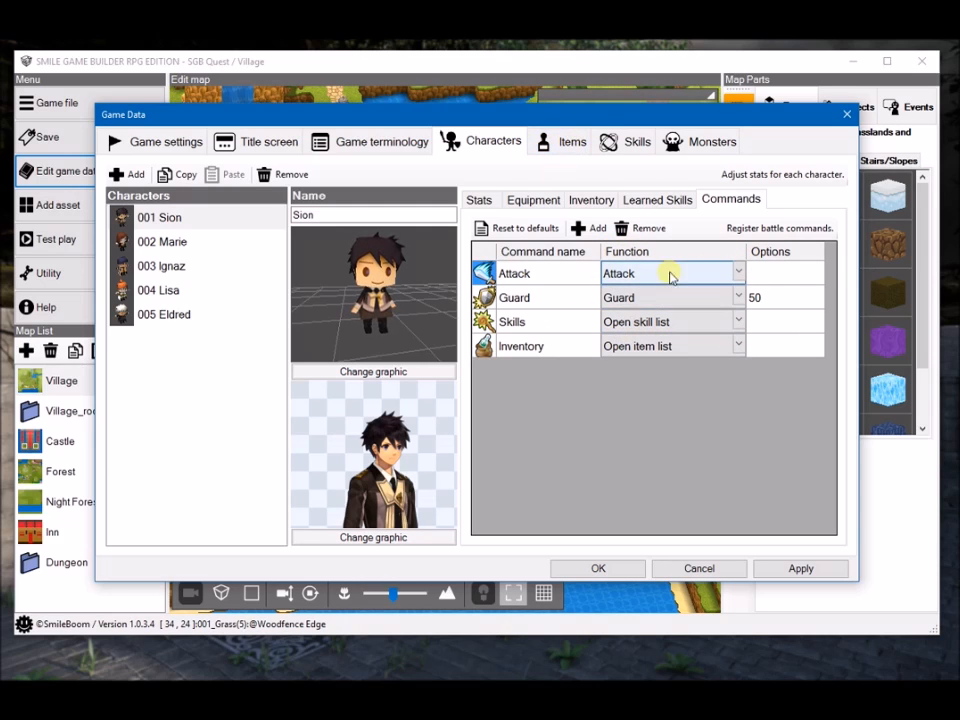
pyautogui.click(579, 228)
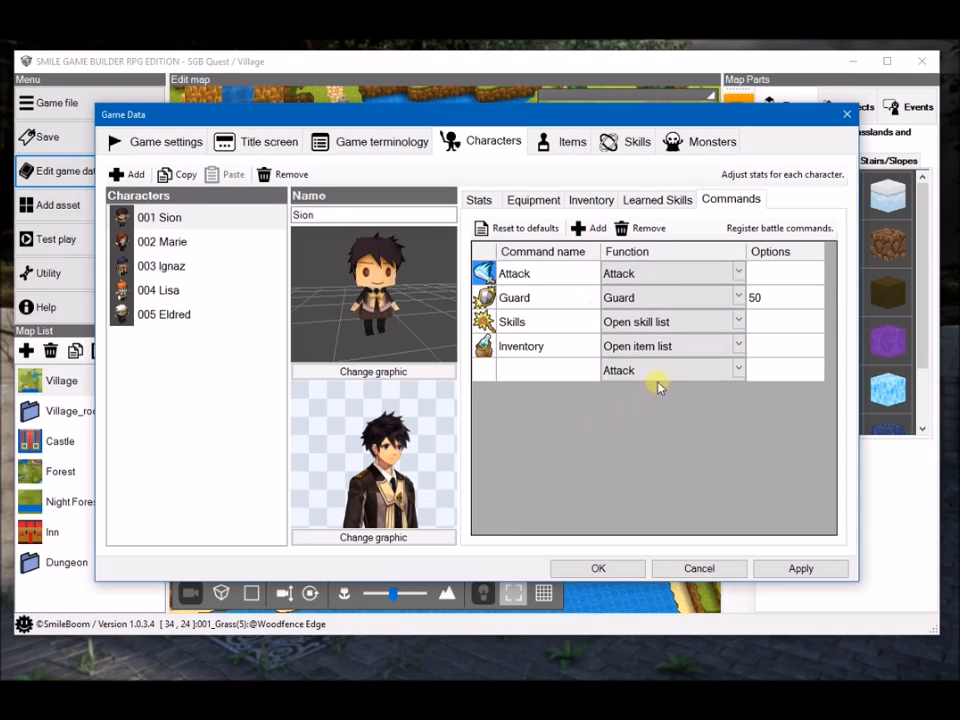
pyautogui.click(687, 371)
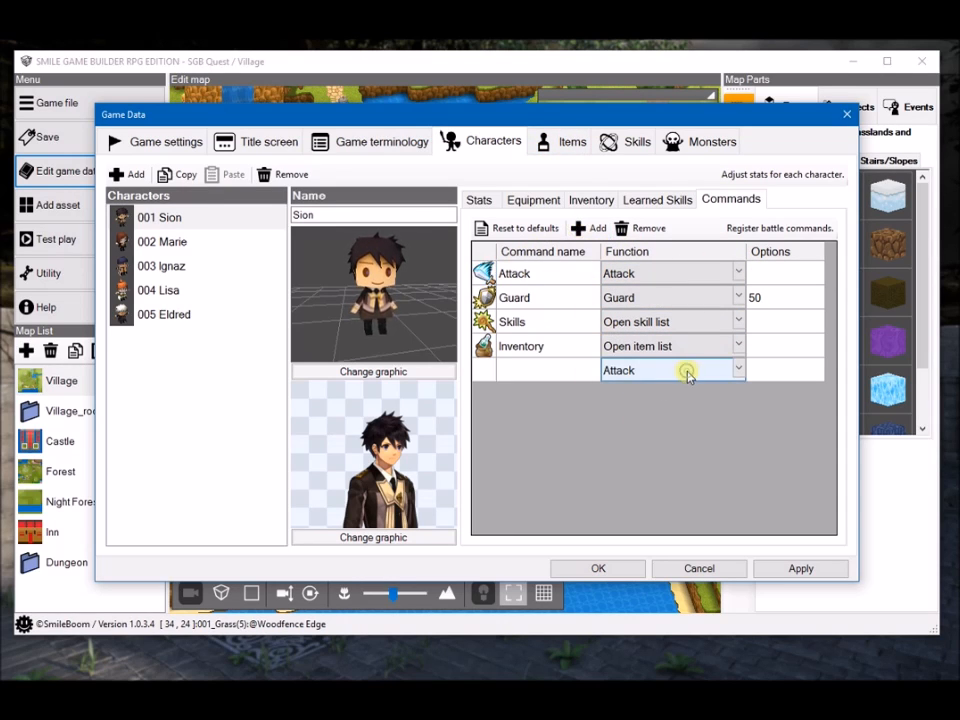
pyautogui.click(738, 370)
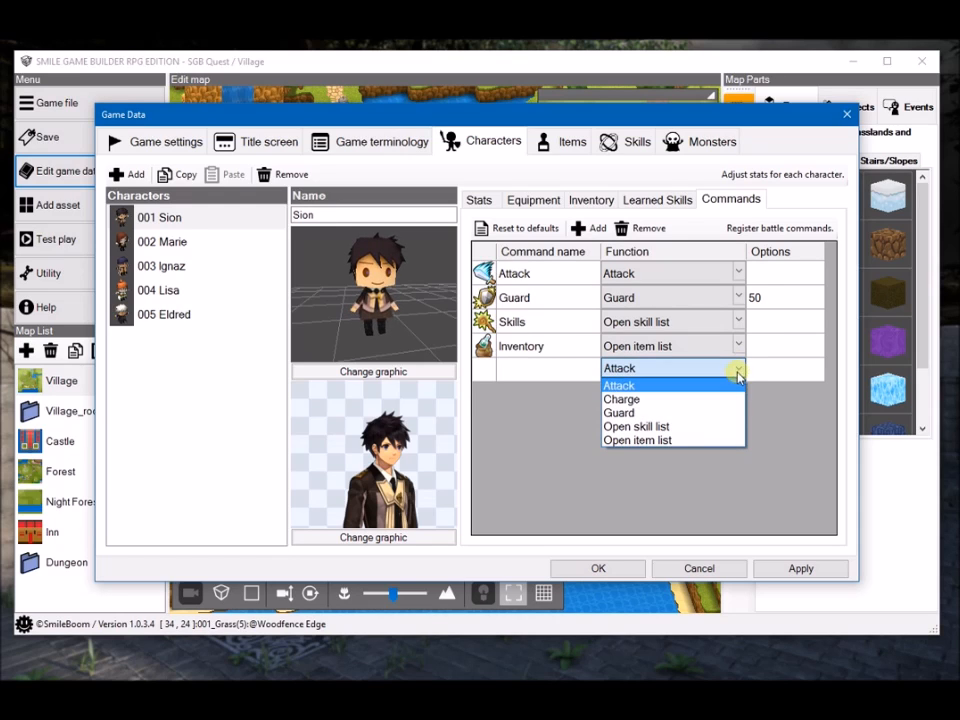
pyautogui.click(620, 386)
pyautogui.click(527, 368)
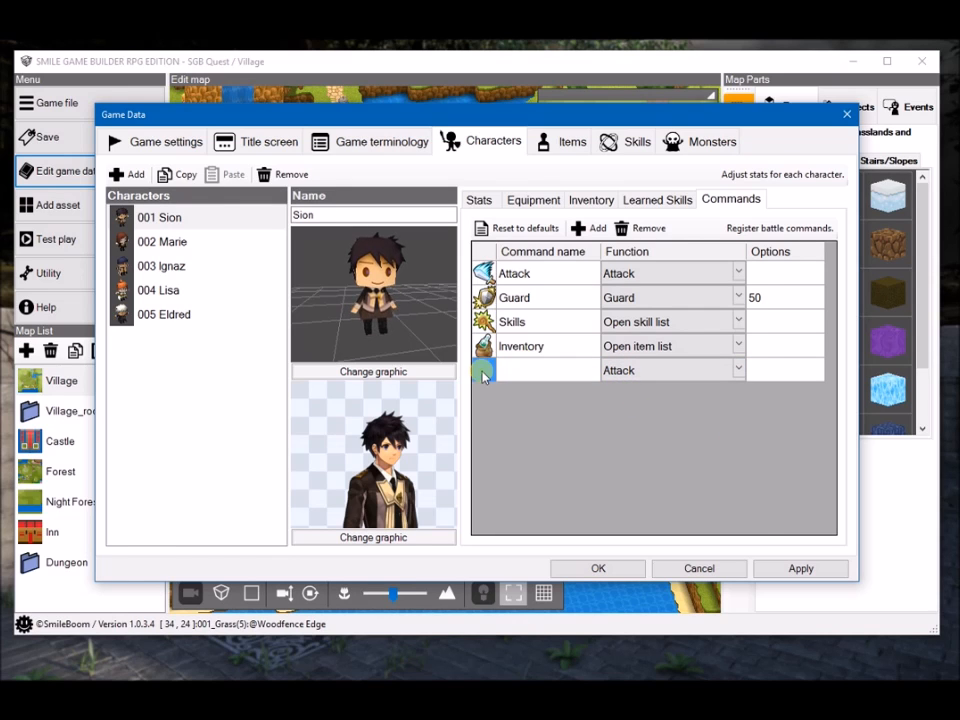
# - Give Sion's new battle command a purple glove icon from the armor icons and name it Punch
pyautogui.click(483, 370)
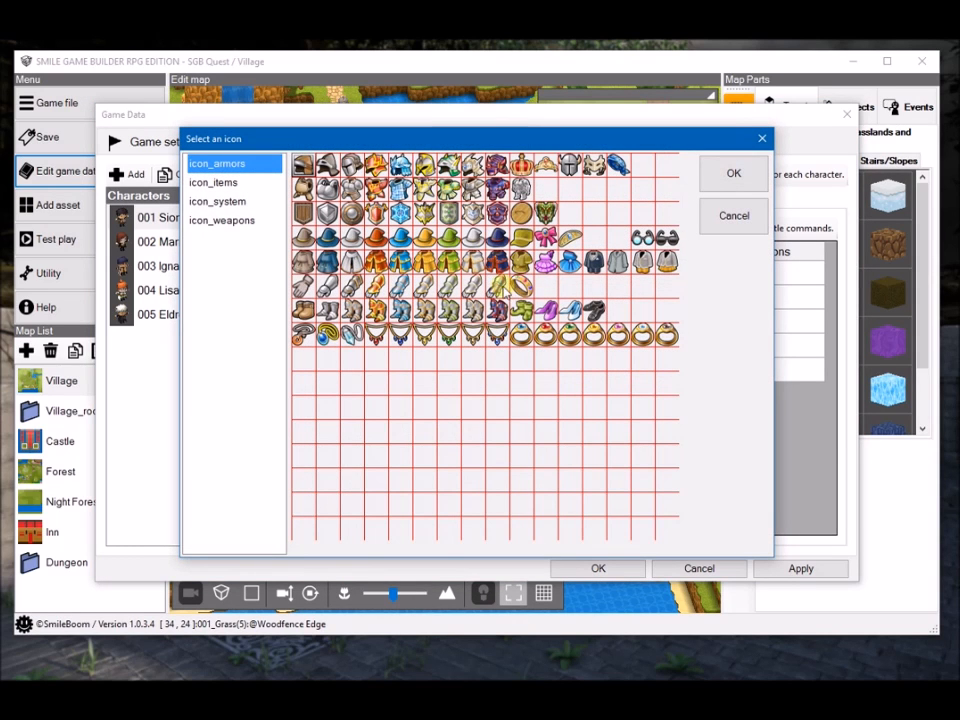
pyautogui.click(731, 172)
pyautogui.click(543, 373)
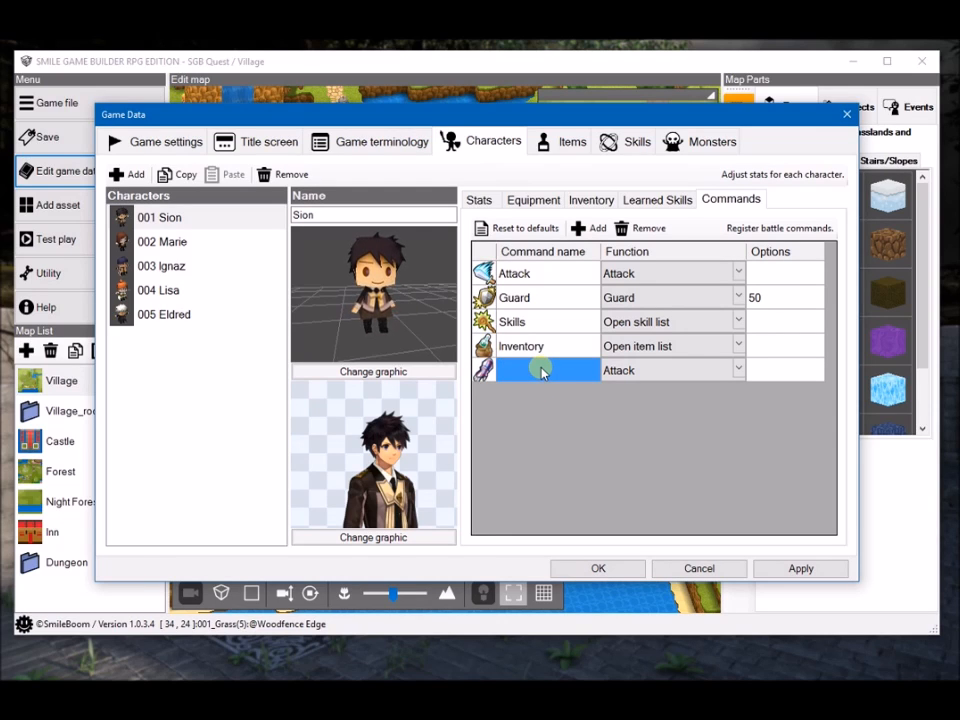
pyautogui.click(541, 371)
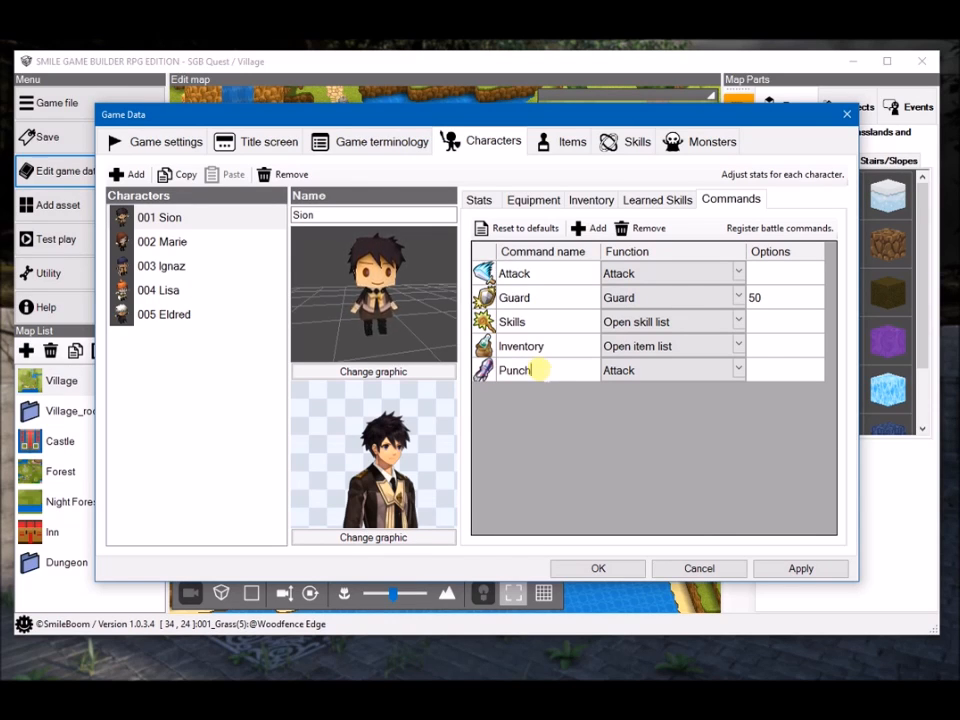
pyautogui.click(786, 371)
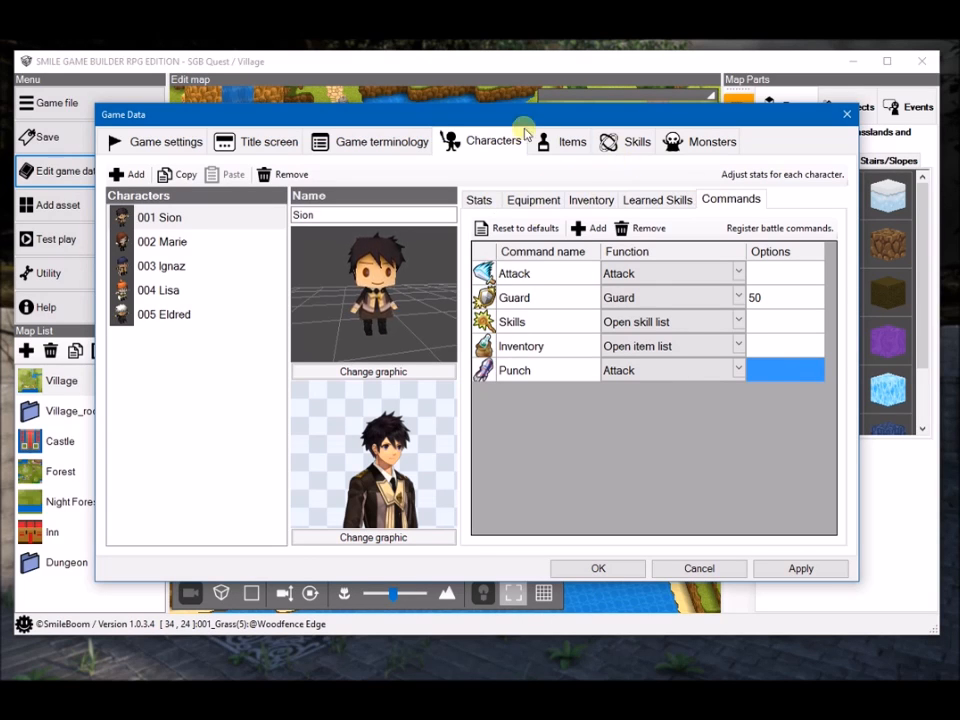
# - Look through the Magic Potion's basic settings, stat modification, status recovery and animation in the consumable items
pyautogui.click(572, 141)
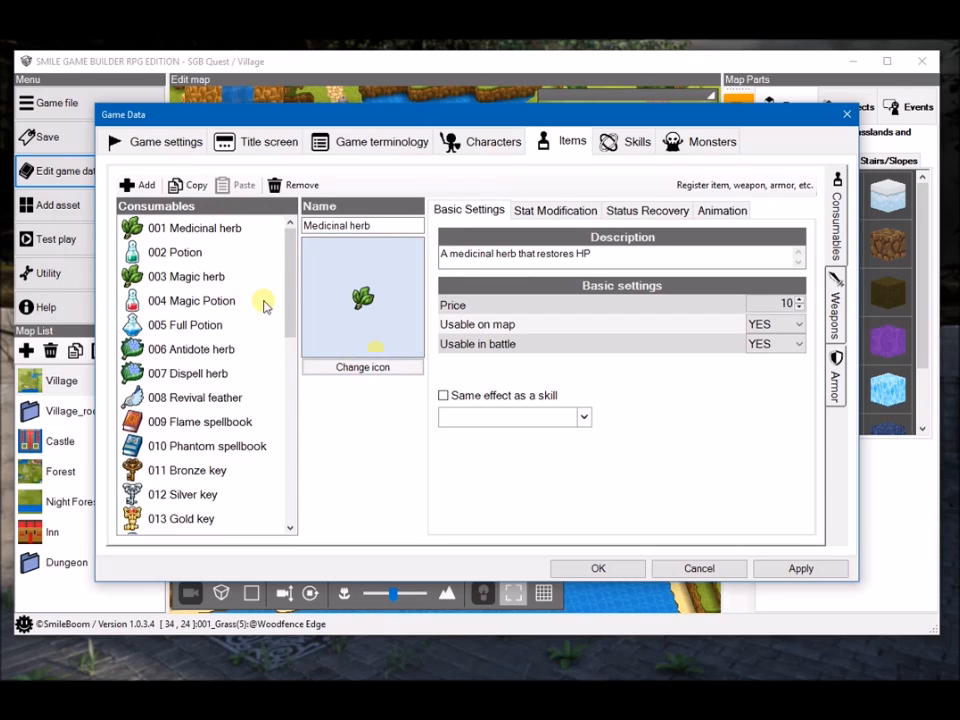
pyautogui.click(202, 301)
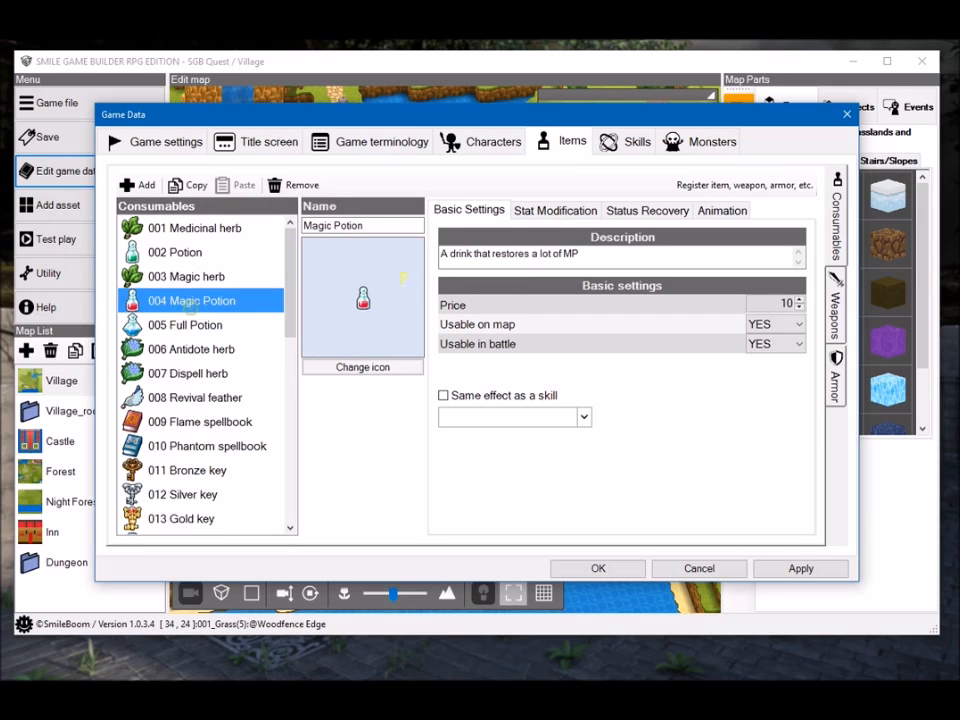
pyautogui.click(568, 209)
pyautogui.click(666, 210)
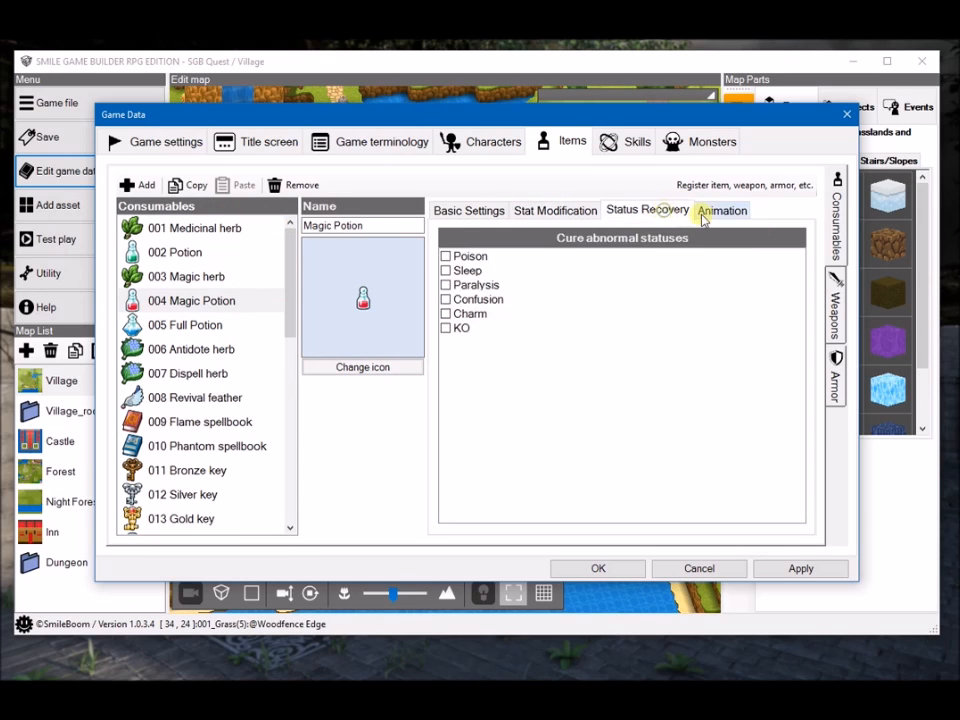
pyautogui.click(727, 212)
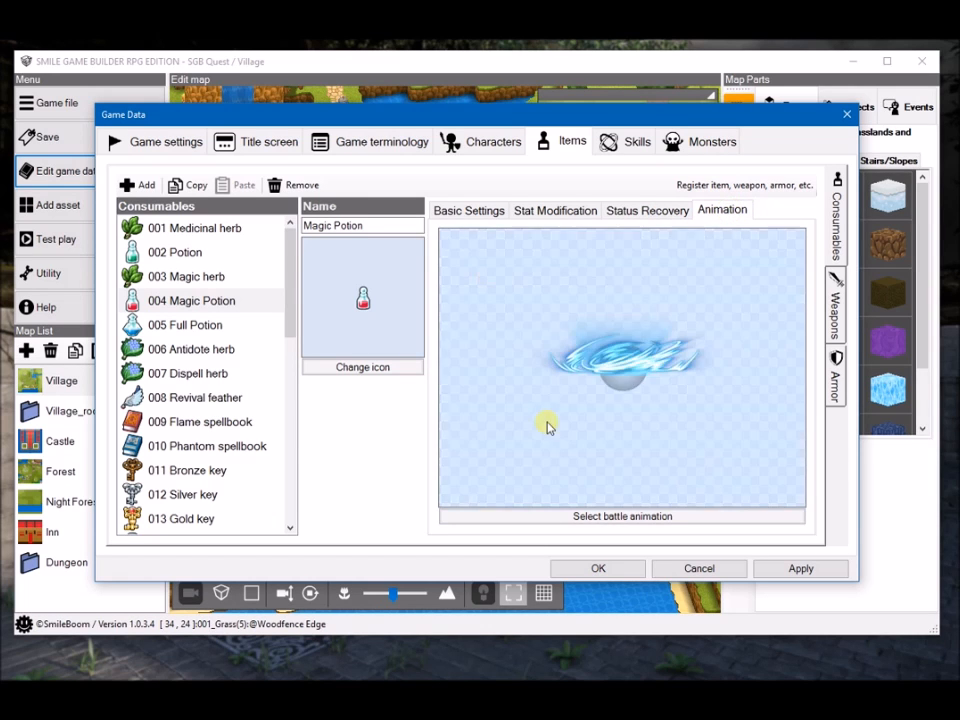
# - Preview the Dark and Bolt All effects as battle animations for the Magic Potion without applying either
pyautogui.click(617, 516)
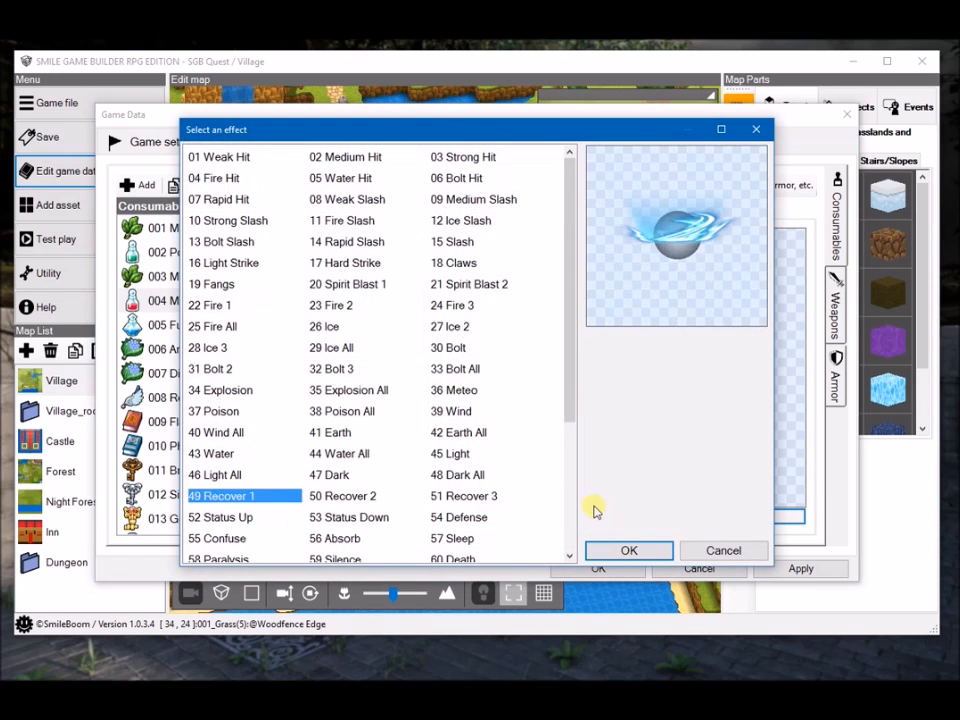
pyautogui.click(385, 476)
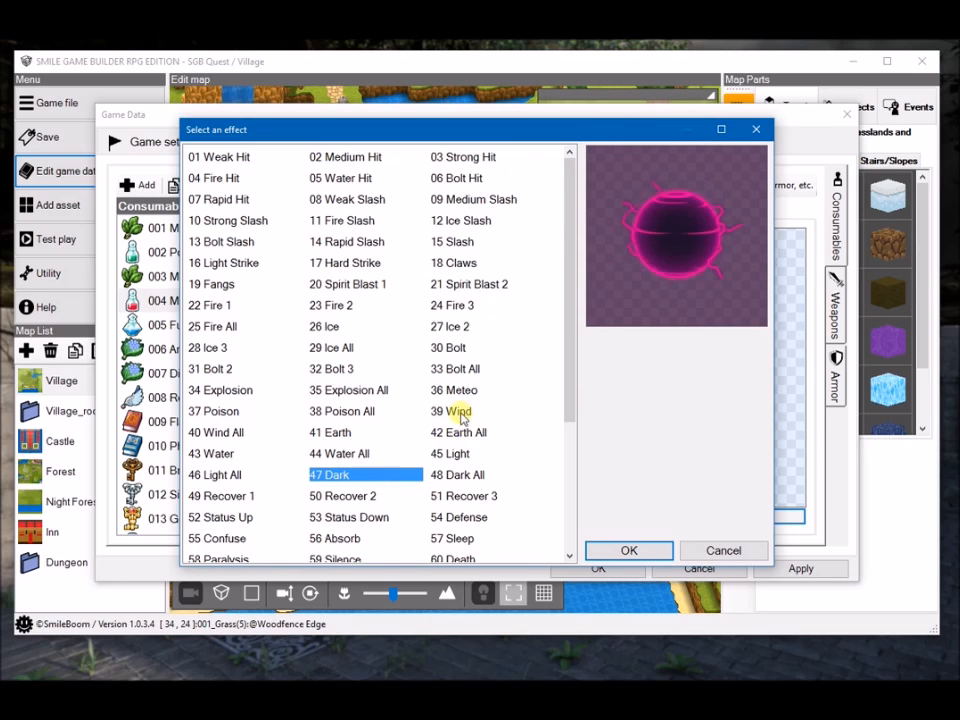
pyautogui.scroll(-2, 461, 418)
pyautogui.scroll(2, 427, 418)
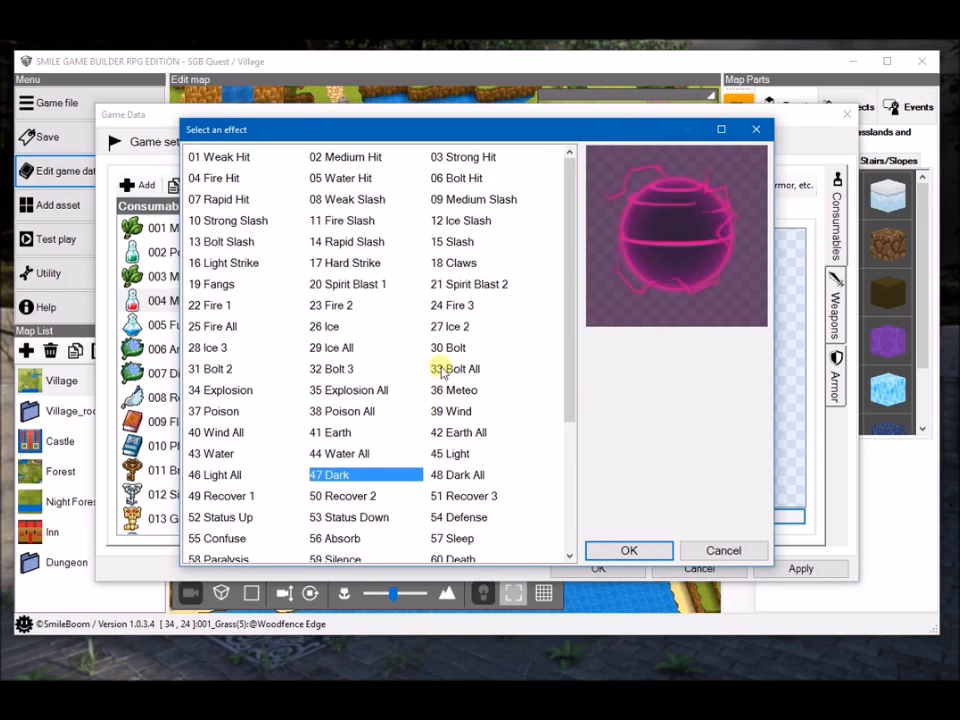
pyautogui.click(453, 370)
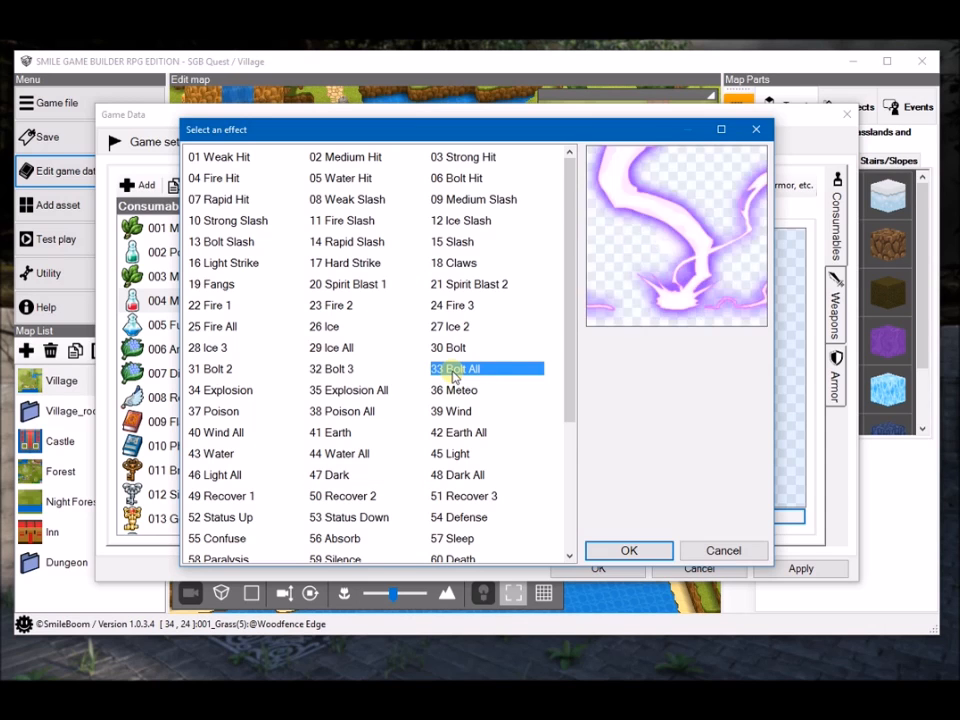
pyautogui.click(754, 552)
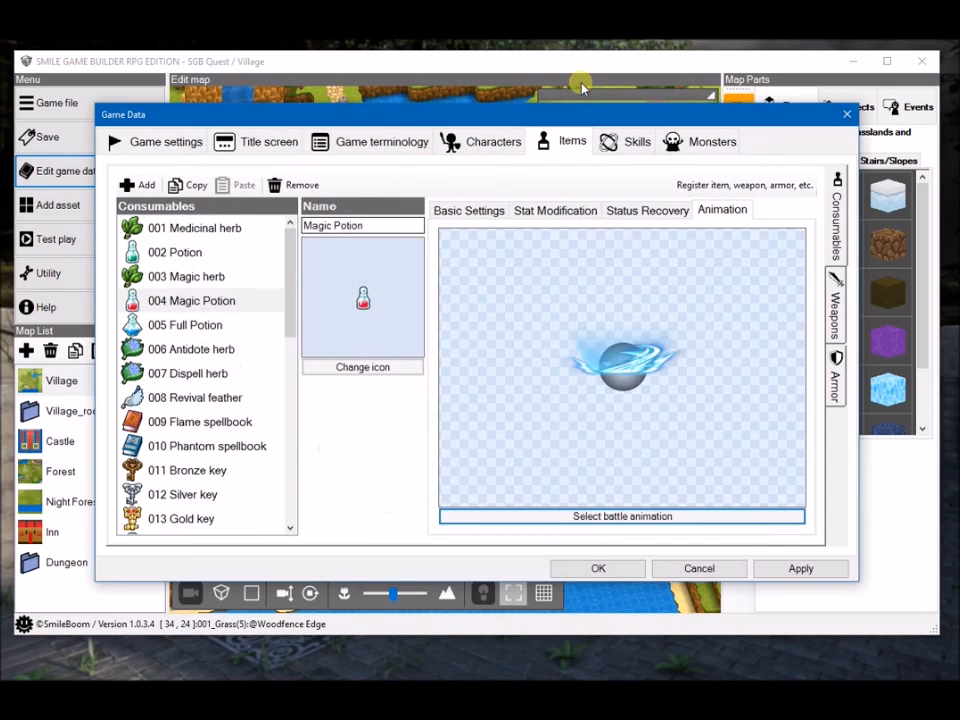
# - Look through the Healing skill's basic options, effects on allies and enemies, and ally and enemy animations
pyautogui.click(639, 142)
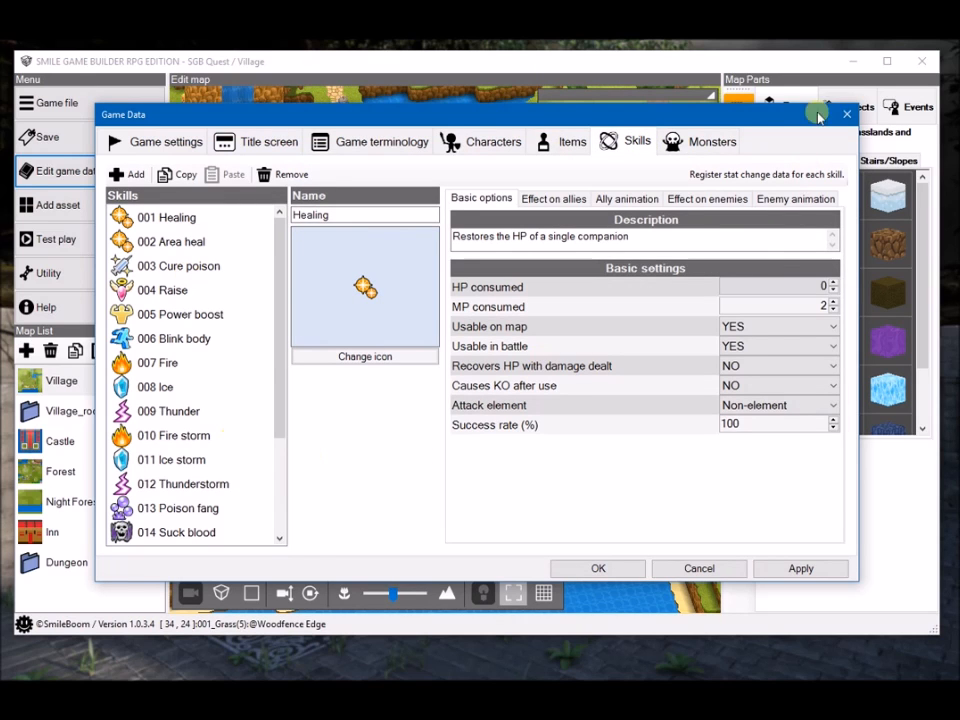
pyautogui.click(571, 199)
pyautogui.click(627, 199)
pyautogui.click(707, 199)
pyautogui.click(790, 199)
# - Look through the Slime monster's basic options, resistance, rewards, battle actions and animation
pyautogui.click(712, 142)
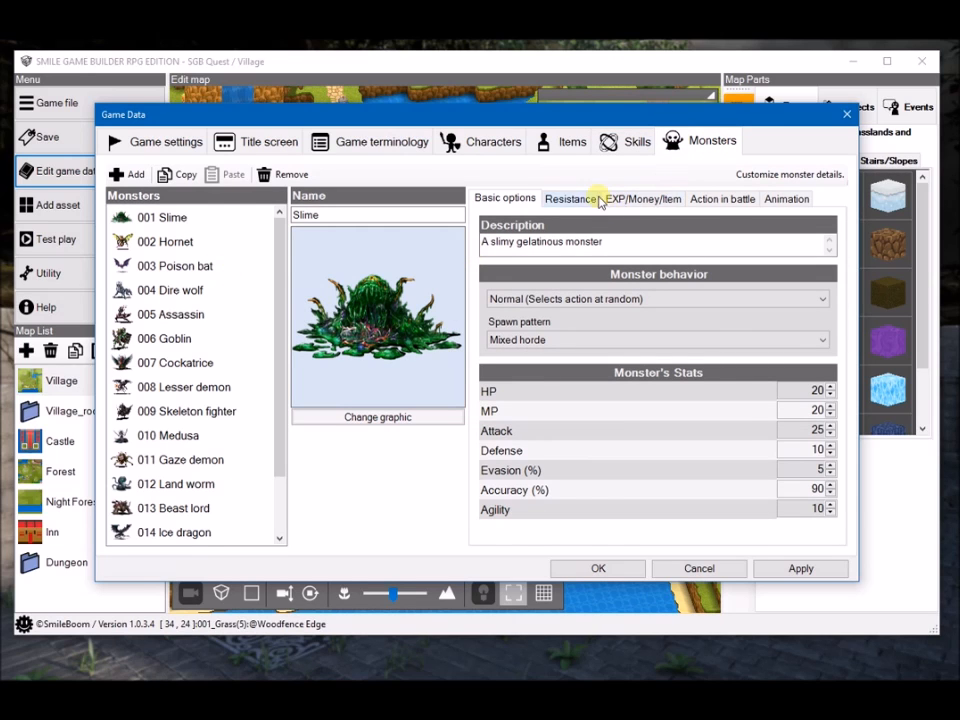
pyautogui.click(597, 199)
pyautogui.click(655, 199)
pyautogui.click(722, 199)
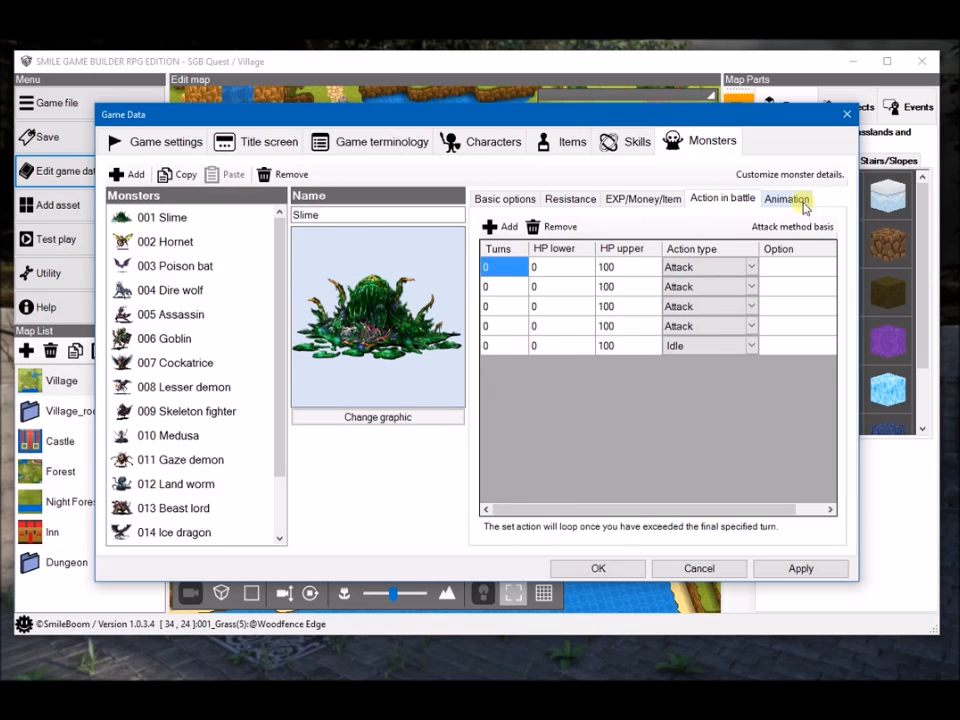
pyautogui.click(787, 199)
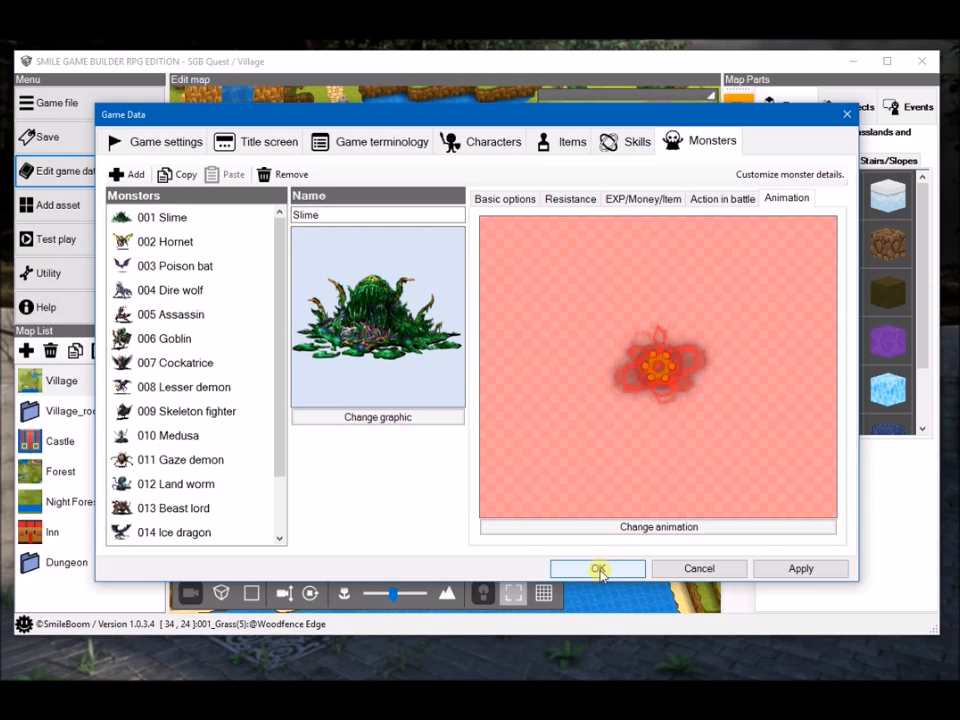
# - Confirm the game data changes and save the project
pyautogui.click(600, 568)
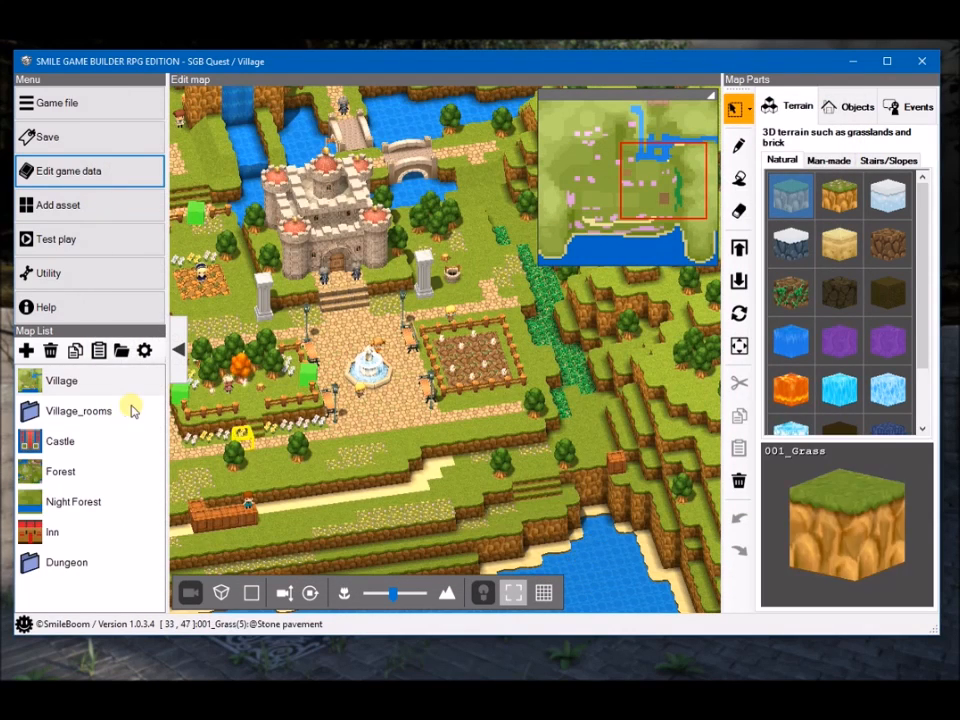
pyautogui.click(48, 139)
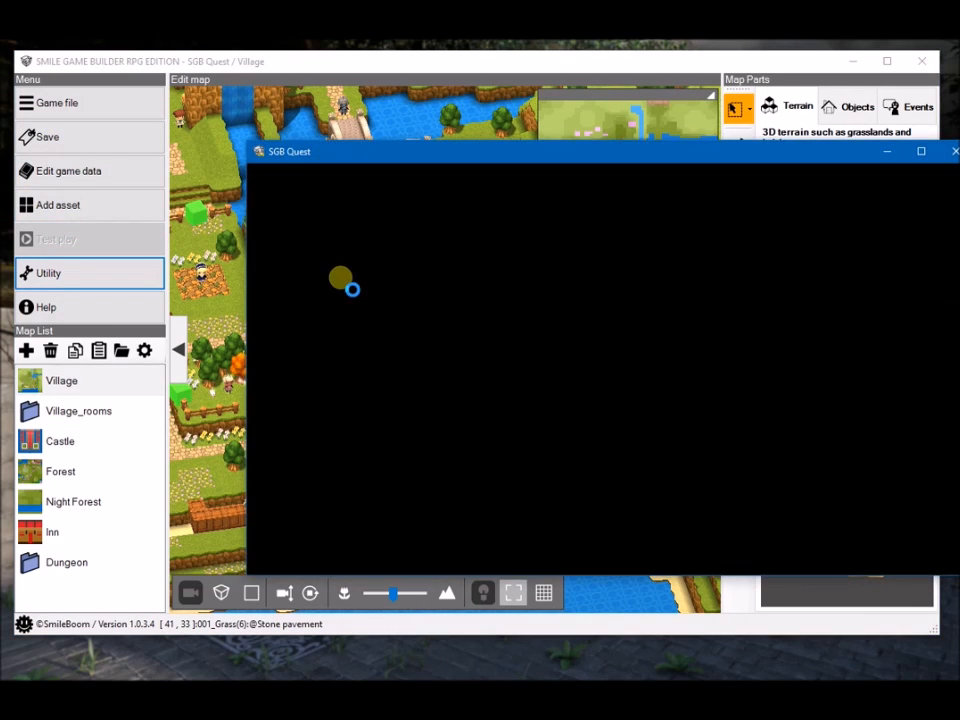
# - Start a test play, move the game window over the editor and open the game's options from its title screen
pyautogui.moveTo(537, 157); pyautogui.dragTo(421, 127)
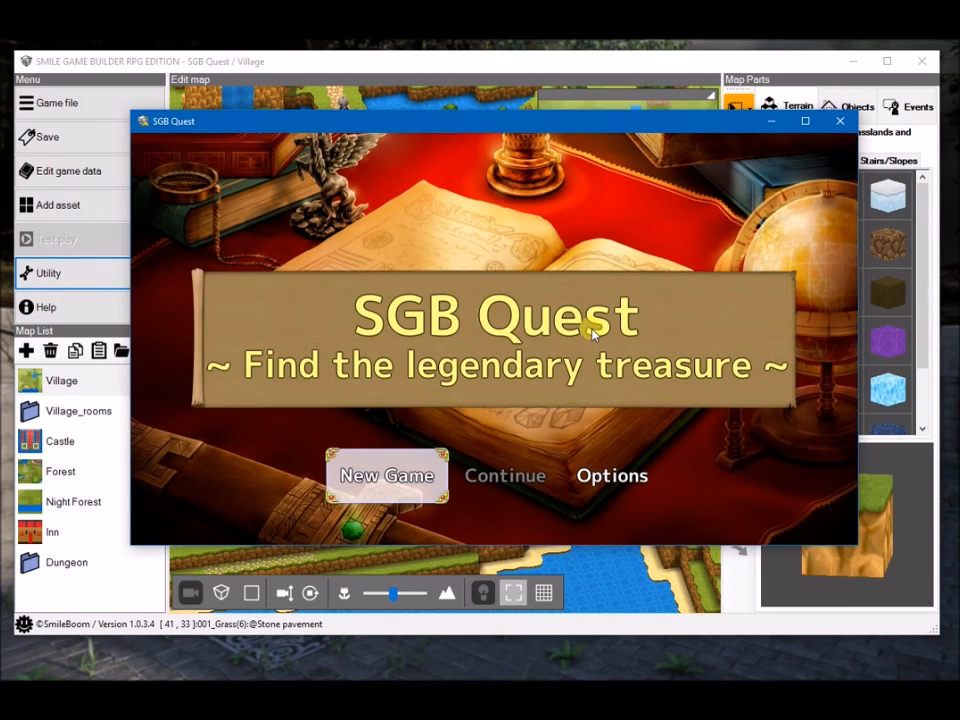
pyautogui.press('Right')
pyautogui.press('Right')
pyautogui.press('Return')
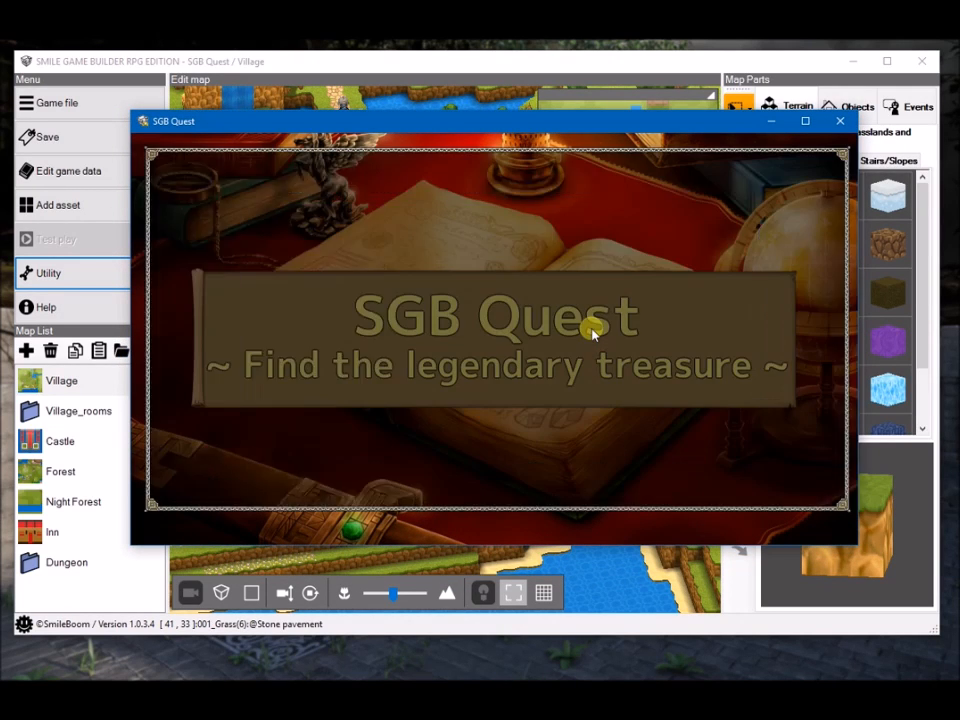
# - Try out the cursor position and message speed alternatives in the game's options, and return to the title screen
pyautogui.press('Down')
pyautogui.press('Down')
pyautogui.press('Down')
pyautogui.press('Right')
pyautogui.press('Left')
pyautogui.press('Up')
pyautogui.press('Right')
pyautogui.press('Left')
pyautogui.press('Left')
pyautogui.press('Right')
pyautogui.press('Down')
pyautogui.press('Down')
pyautogui.press('Down')
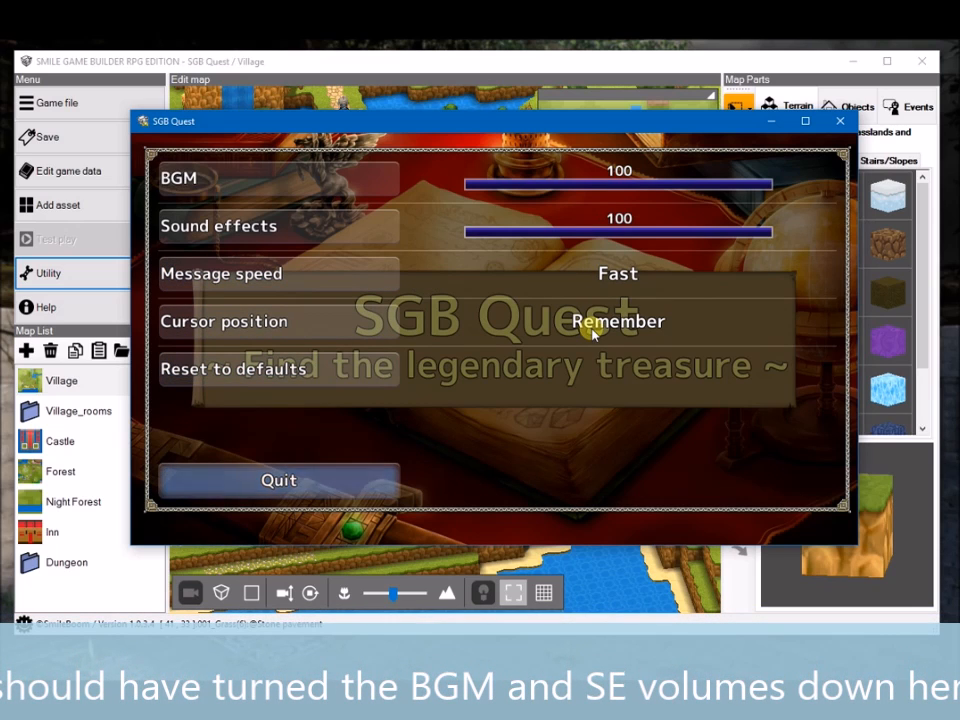
pyautogui.press('Return')
# - Start a new game and advance through its opening messages
pyautogui.press('Left')
pyautogui.press('Return')
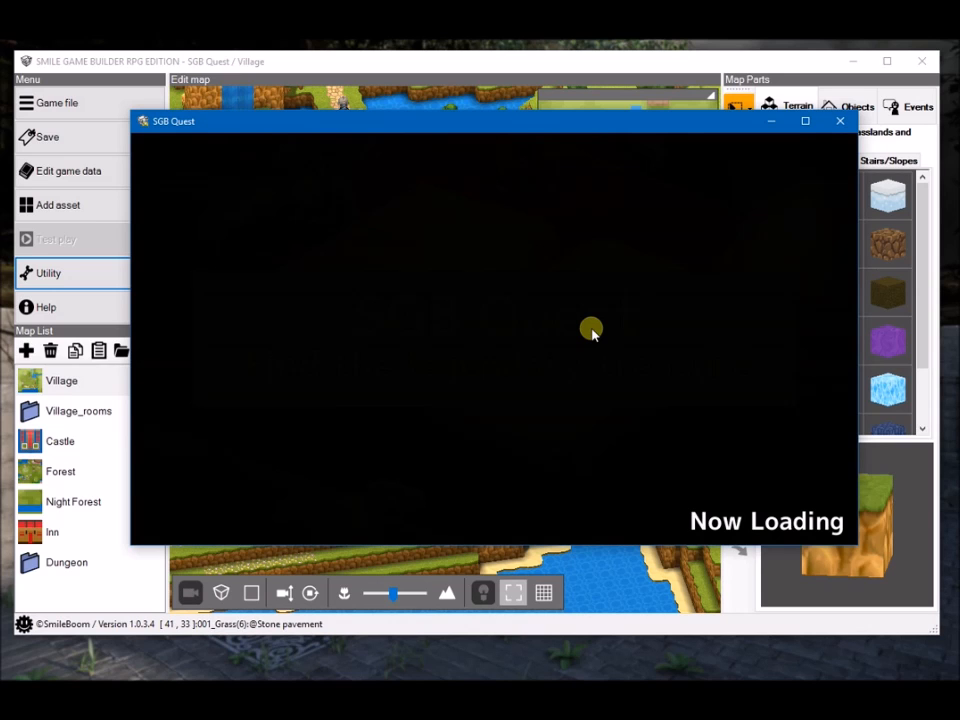
pyautogui.press('Return')
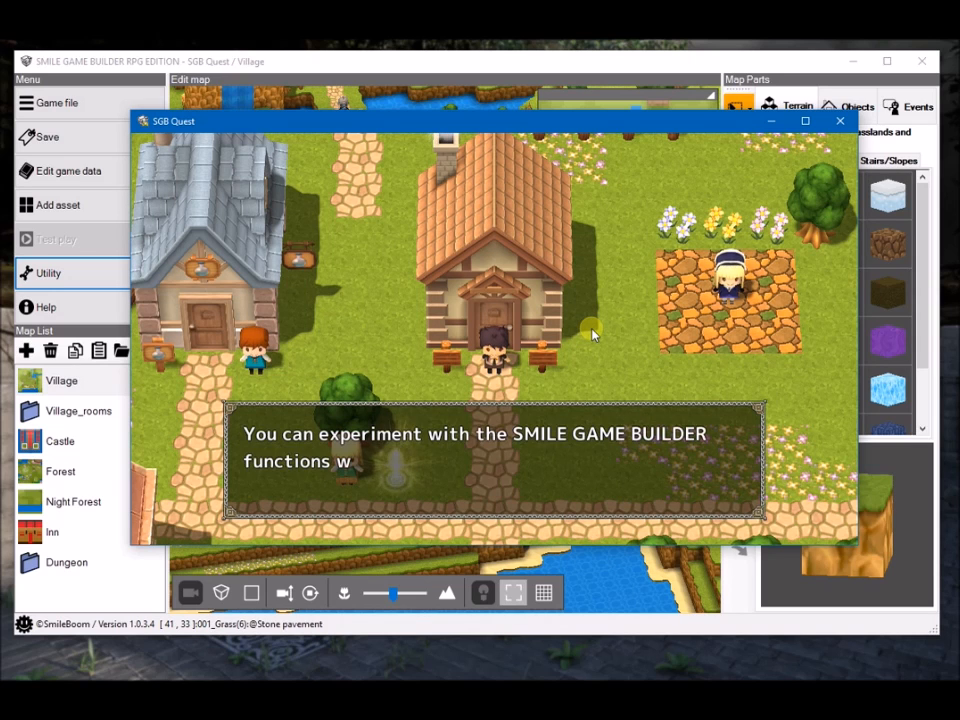
pyautogui.press('Return')
pyautogui.press('Return')
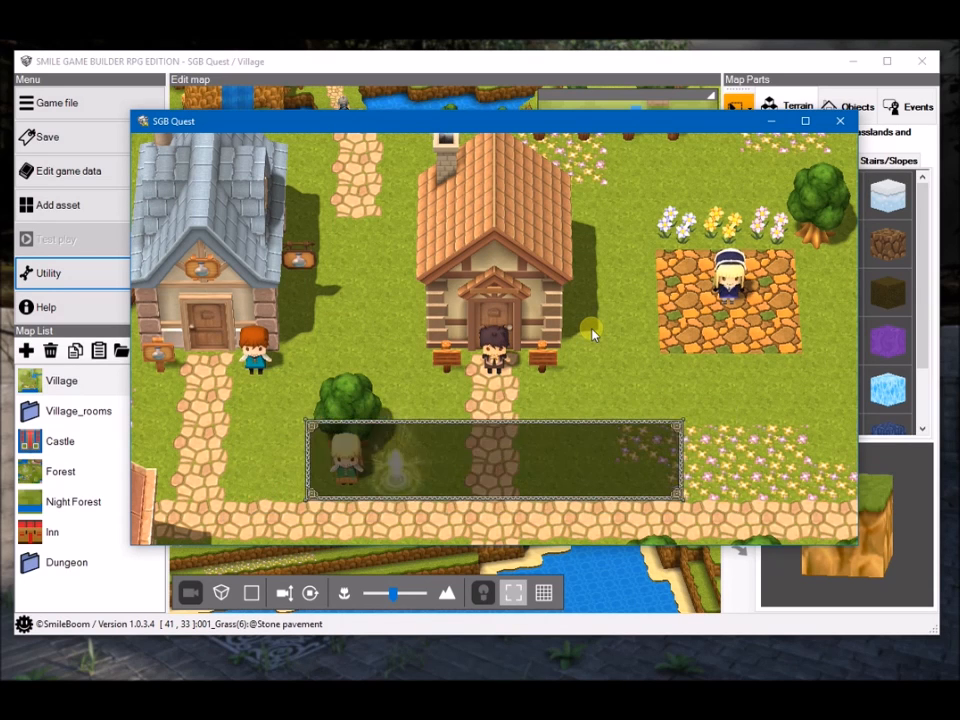
# - Walk the character around the paths and grass near the village houses, and rotate the game camera
pyautogui.press('Down')
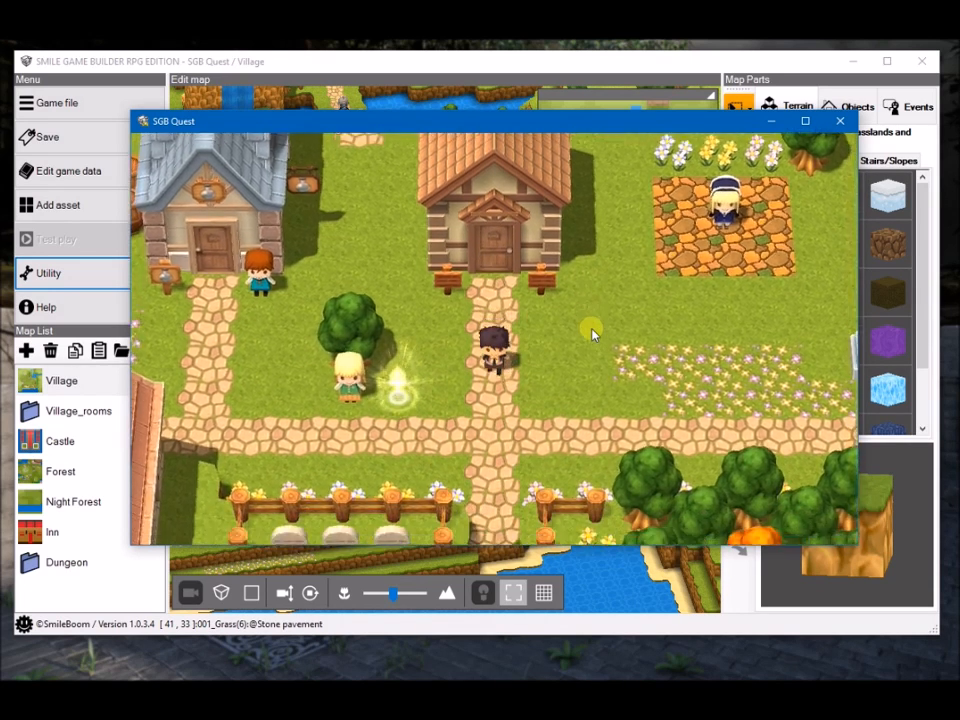
pyautogui.press('Right')
pyautogui.press('Left')
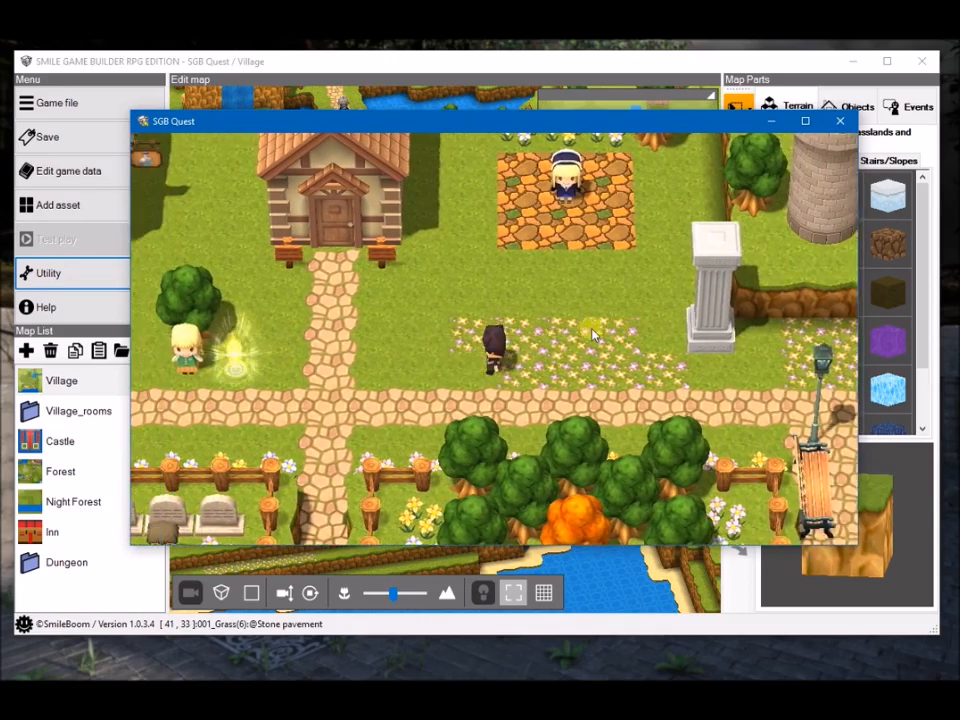
pyautogui.press('Up')
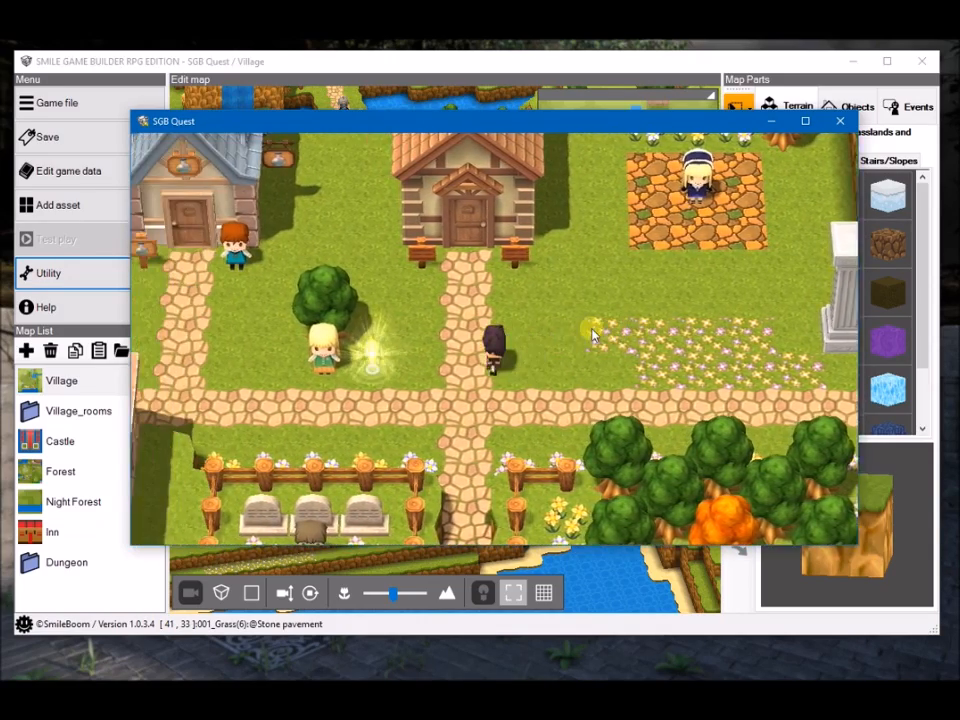
pyautogui.press('Right')
pyautogui.press('Left')
pyautogui.press('Up')
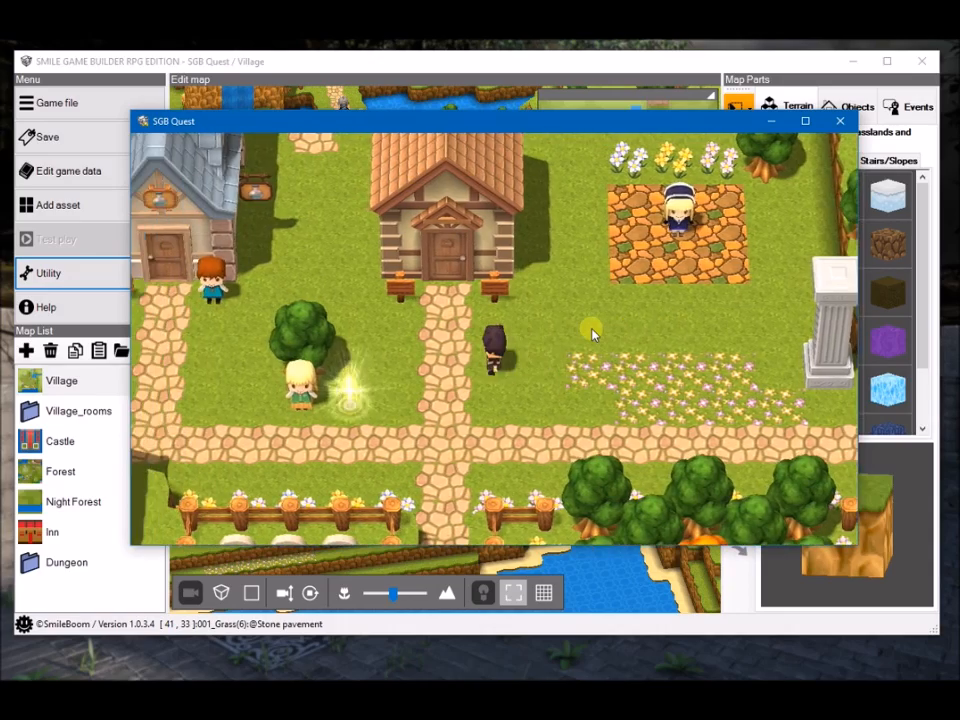
pyautogui.press('a')
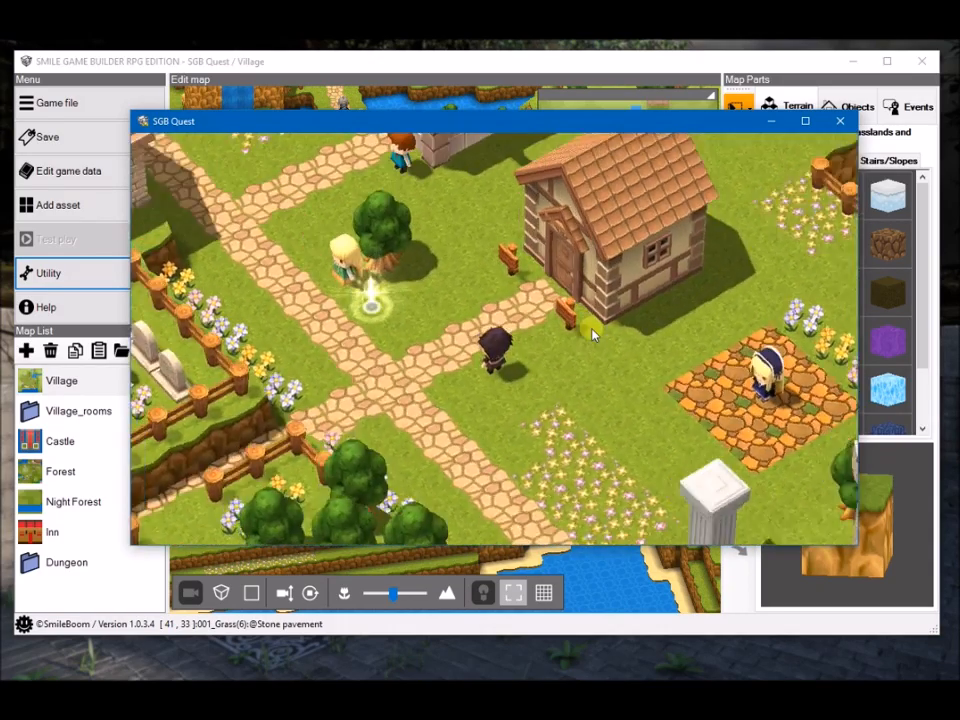
# - Rotate and tilt the game camera around the character to view the village from different angles, including overhead
pyautogui.press('d')
pyautogui.press('s')
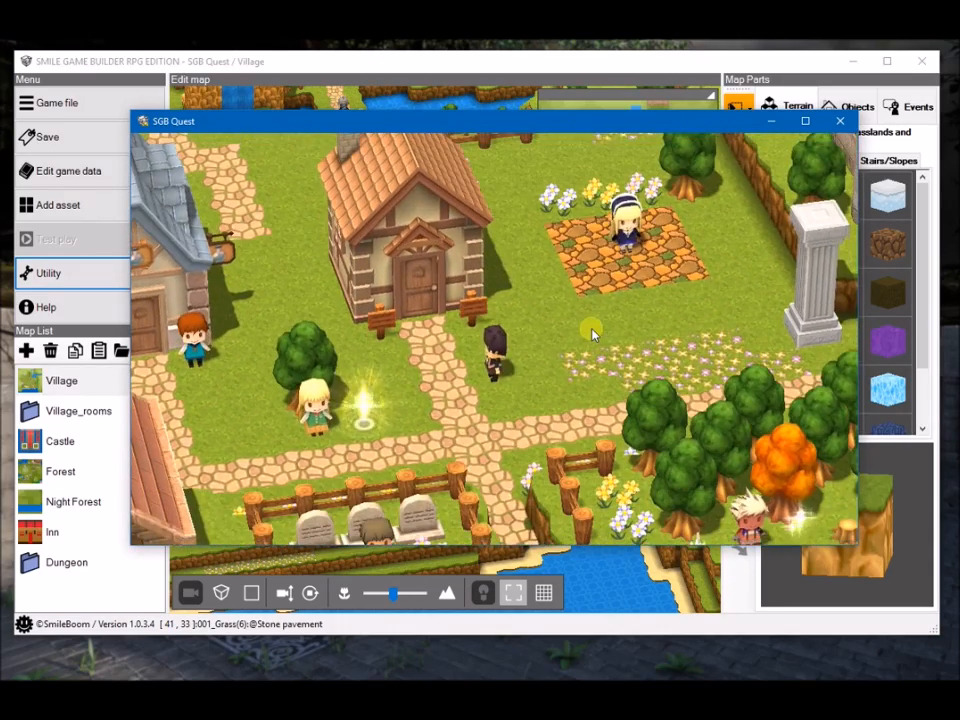
pyautogui.press('w')
pyautogui.press('q')
pyautogui.press('e')
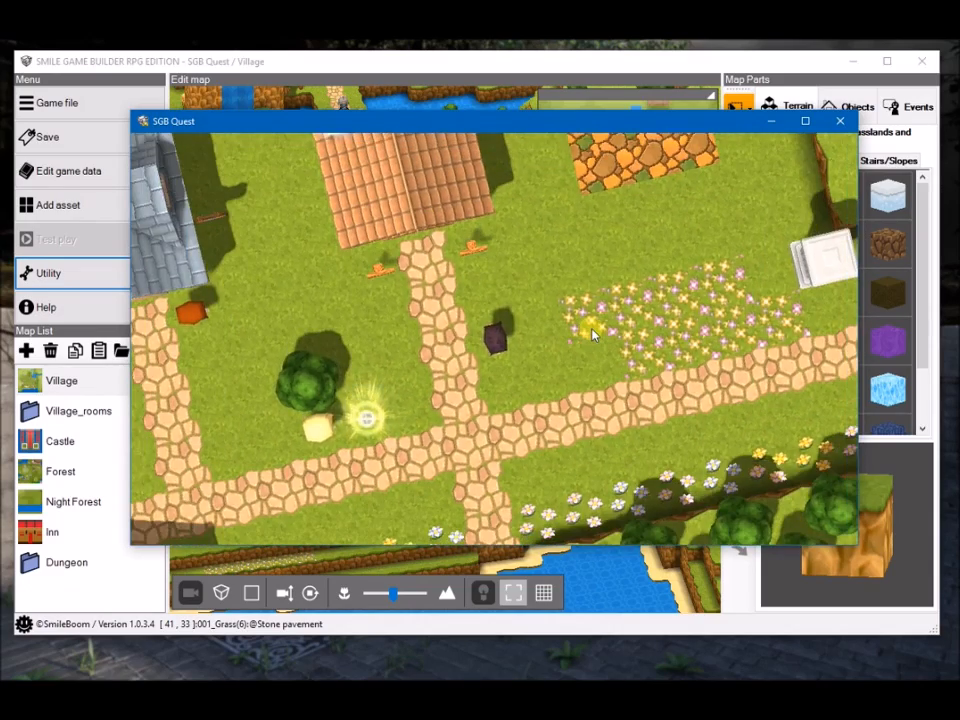
# - Switch the game to first-person view and walk from the village path to the plaza near the castle steps
pyautogui.press('s')
pyautogui.press('f')
pyautogui.press('d')
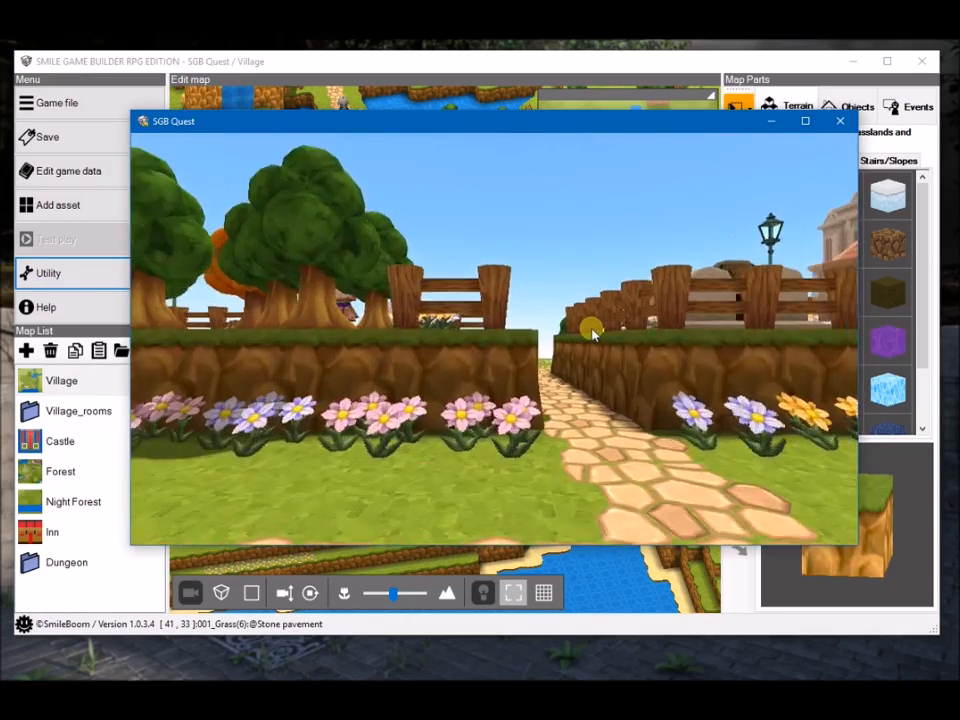
pyautogui.press('Up')
pyautogui.press('Up')
pyautogui.press('a')
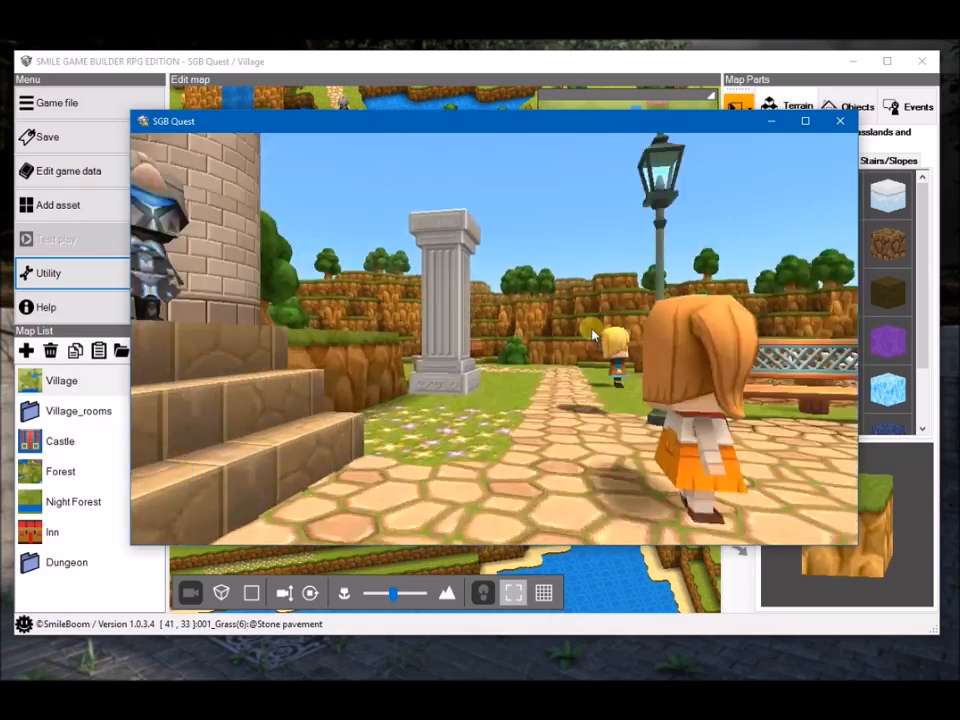
# - Walk in first-person view to the old man who blocks the walled passage, and advance his message about the [Letter]
pyautogui.press('Right')
pyautogui.press('Up')
pyautogui.press('Left')
pyautogui.press('Up')
pyautogui.press('Left')
pyautogui.press('Right')
pyautogui.press('Up')
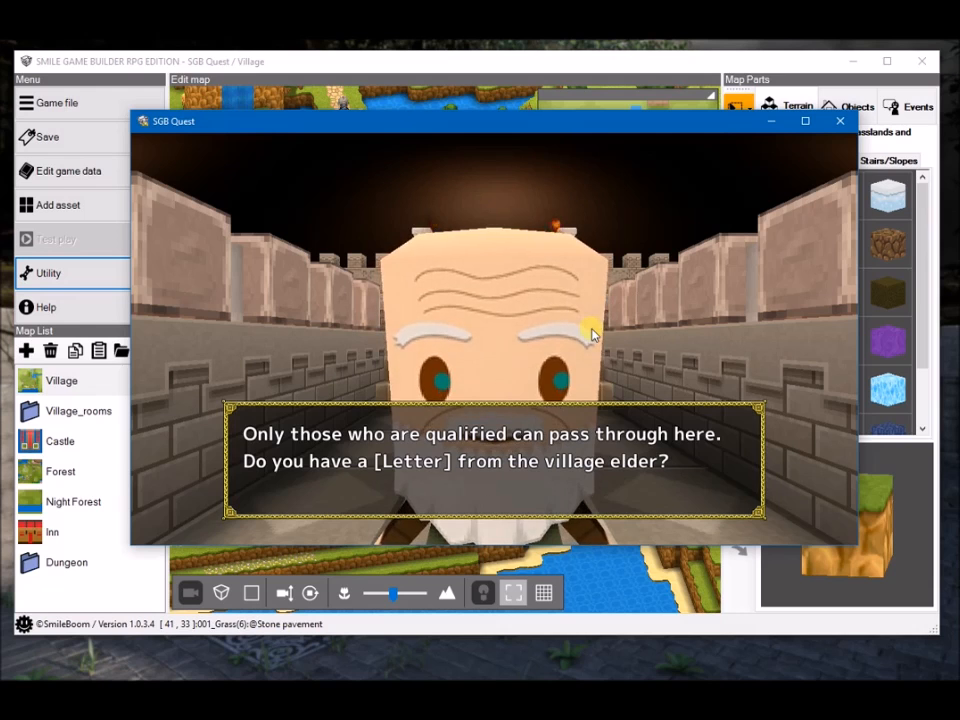
pyautogui.press('Return')
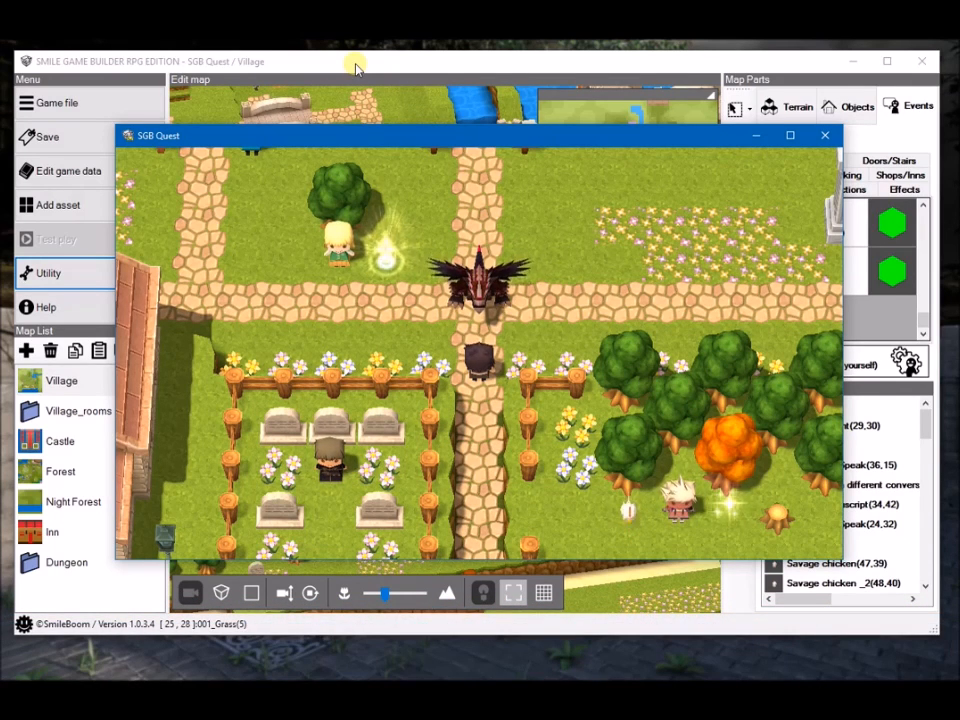
# - Switch to first-person view and approach the winged monster on the village path to start a battle
pyautogui.press('v')
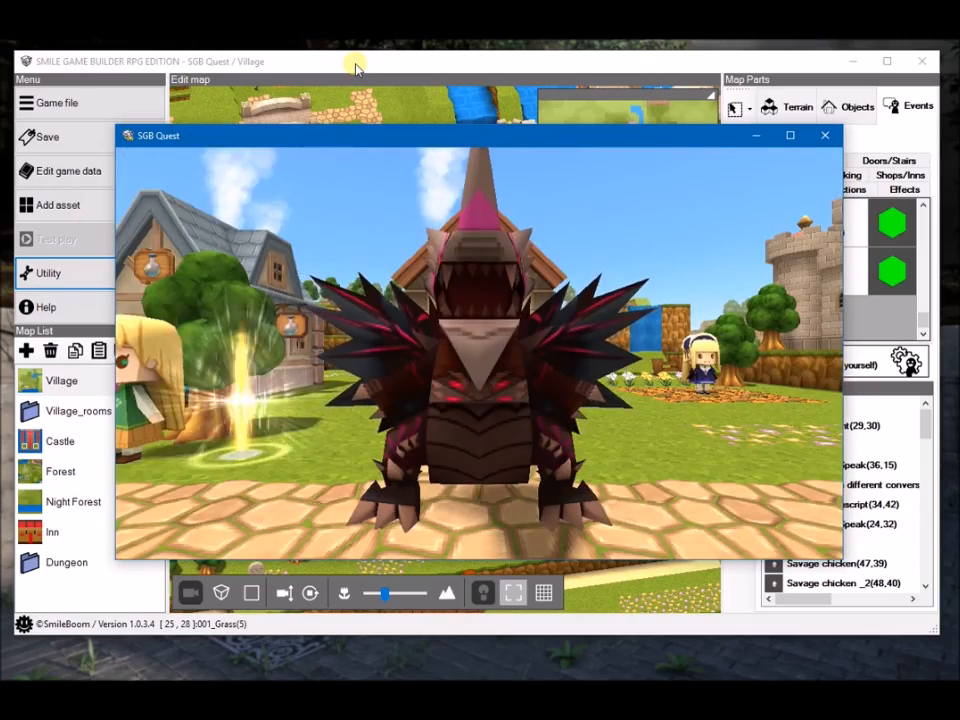
pyautogui.press('Right')
pyautogui.press('Left')
pyautogui.press('Up')
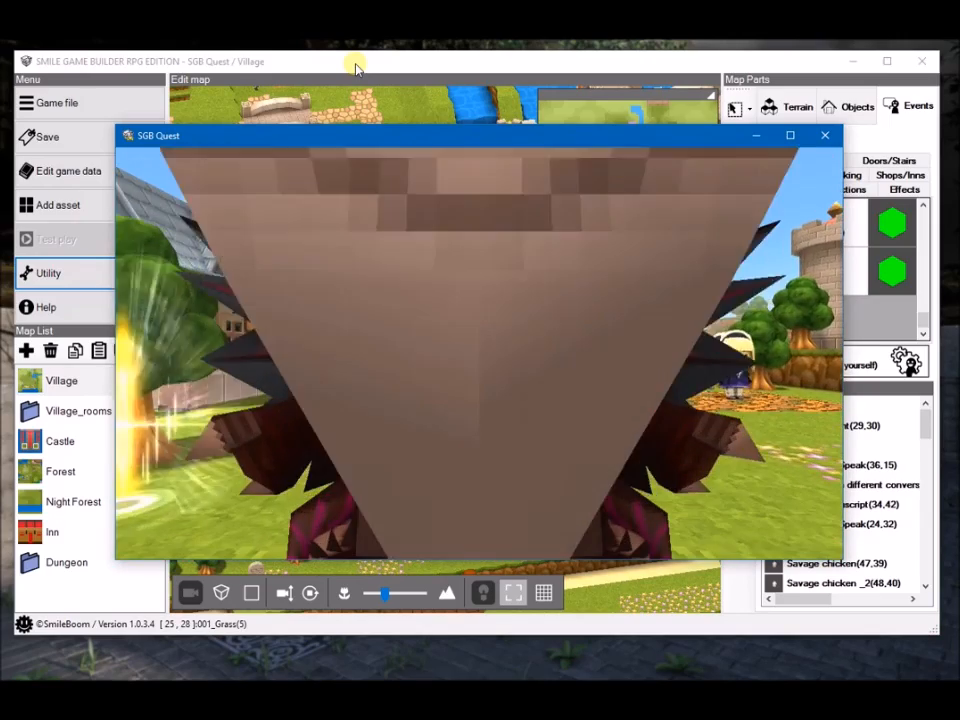
pyautogui.press('Up')
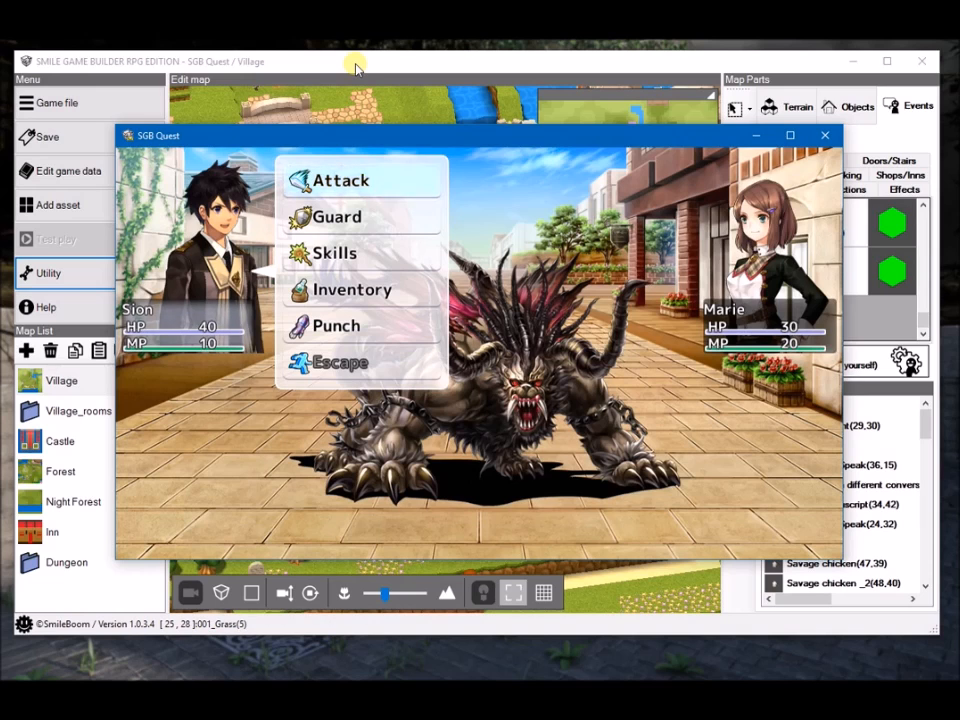
# - Browse Sion's battle commands and have him attack the Beast lord
pyautogui.press('Down')
pyautogui.press('Down')
pyautogui.press('Down')
pyautogui.press('Up')
pyautogui.press('Up')
pyautogui.press('Up')
pyautogui.press('Up')
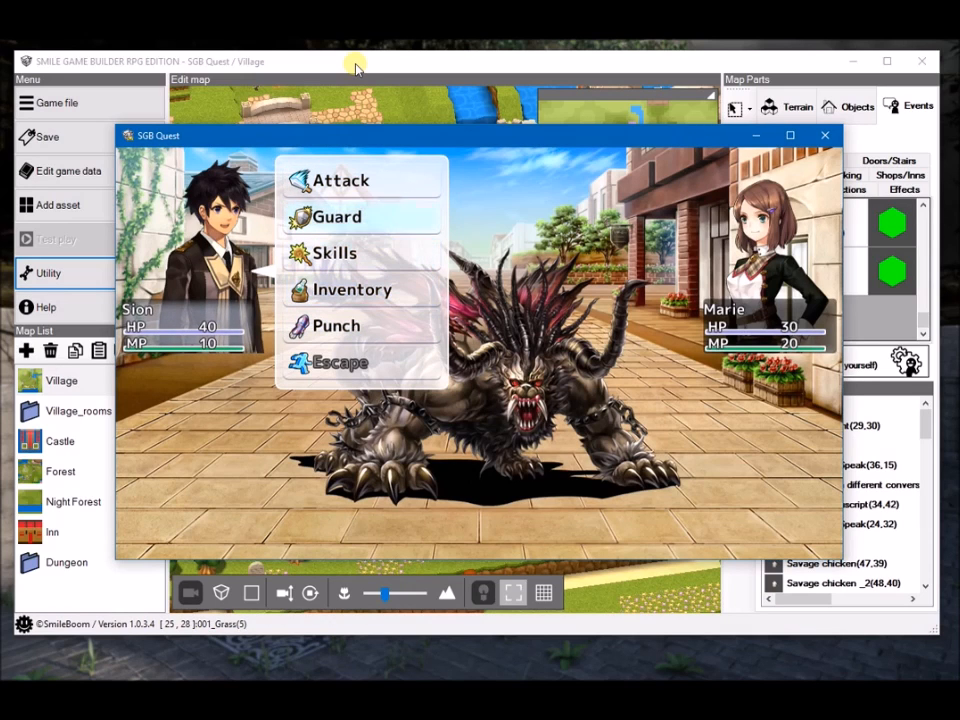
pyautogui.press('Return')
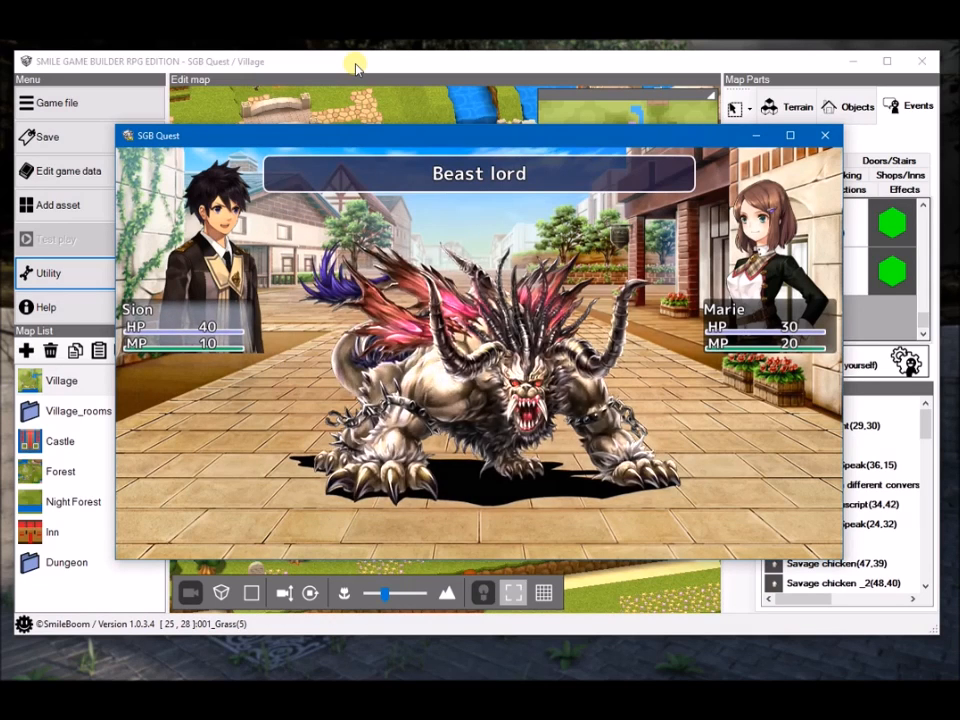
pyautogui.press('Return')
# - View Marie's Healing skill, leave the skill list and confirm her battle command for the turn
pyautogui.press('Down')
pyautogui.press('Down')
pyautogui.press('Return')
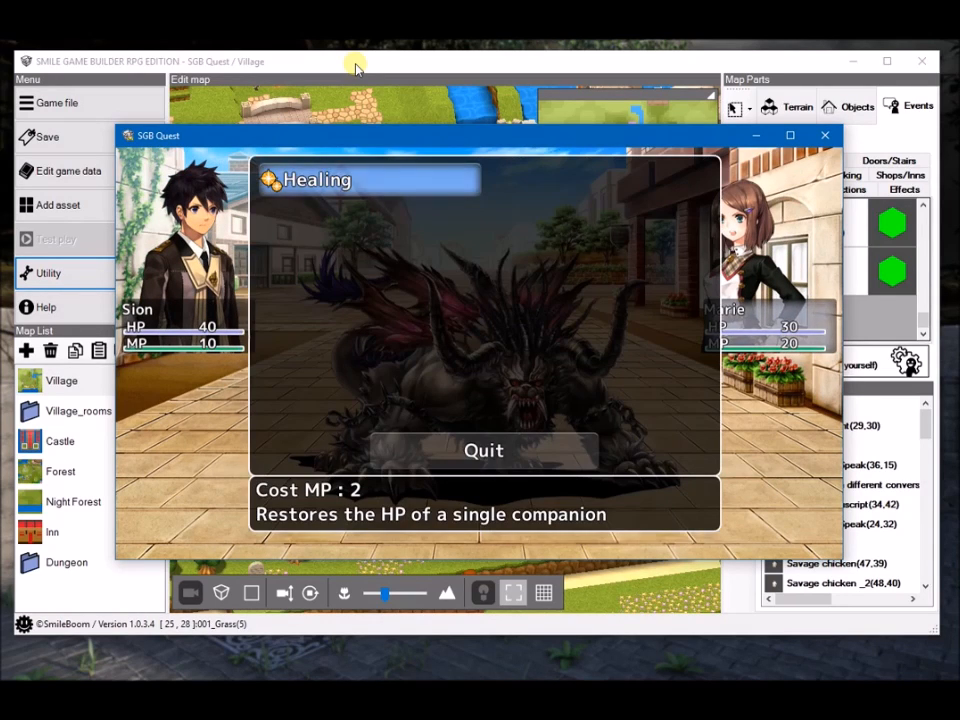
pyautogui.press('Escape')
pyautogui.press('Return')
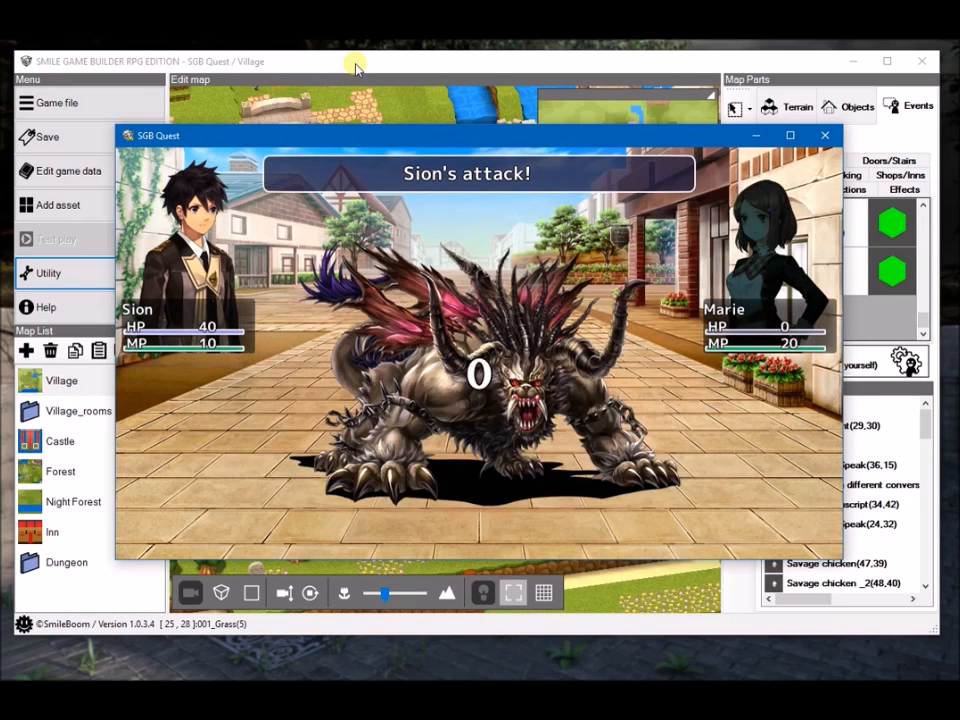
# - Have Sion use a skill from his skill list on the Beast lord
pyautogui.press('Down')
pyautogui.press('Down')
pyautogui.press('Return')
pyautogui.press('Return')
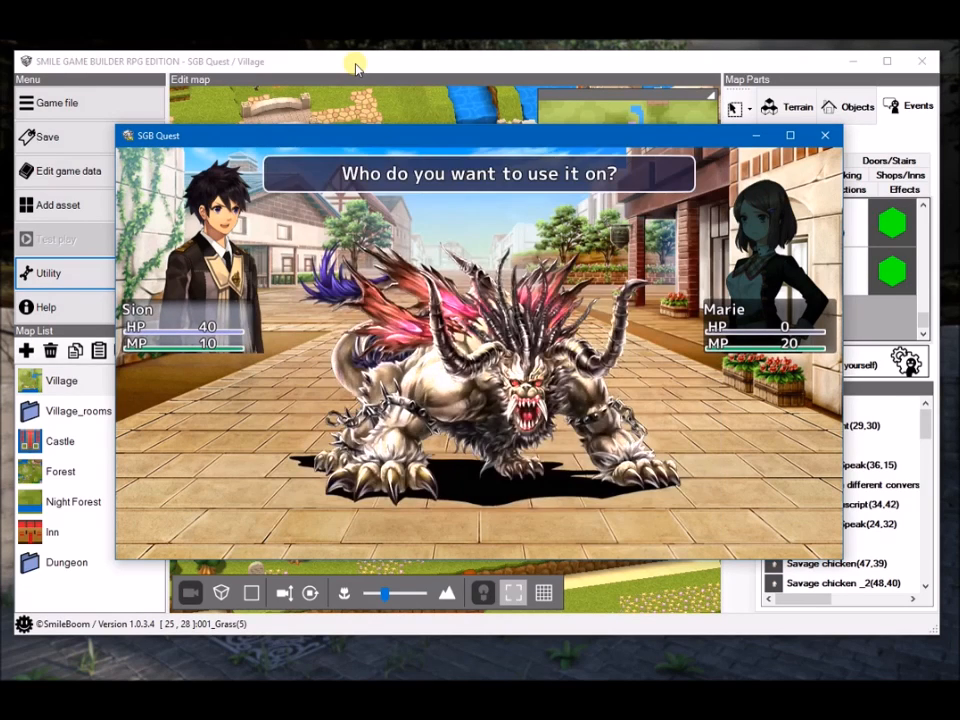
pyautogui.press('Return')
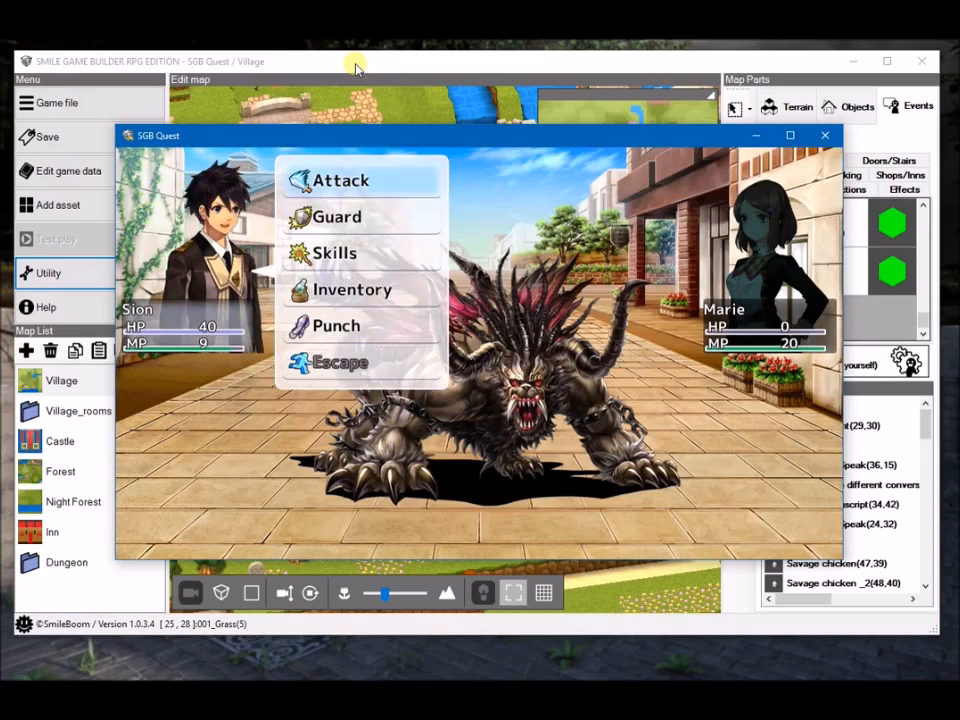
# - Play the remaining battle rounds with Sion's commands and close the test play window
pyautogui.press('Return')
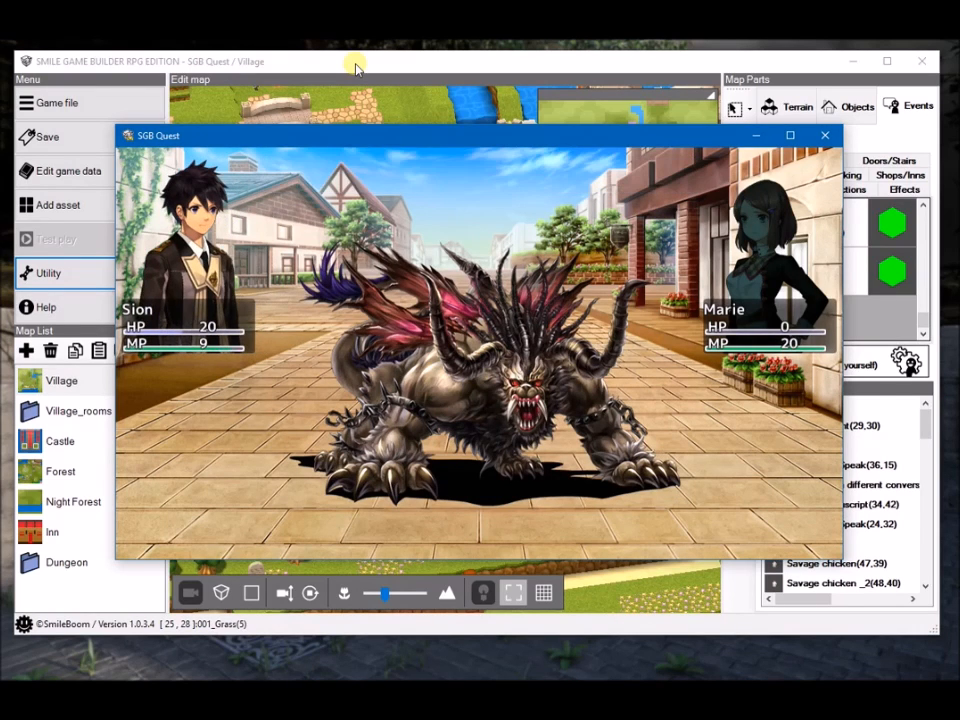
pyautogui.press('Return')
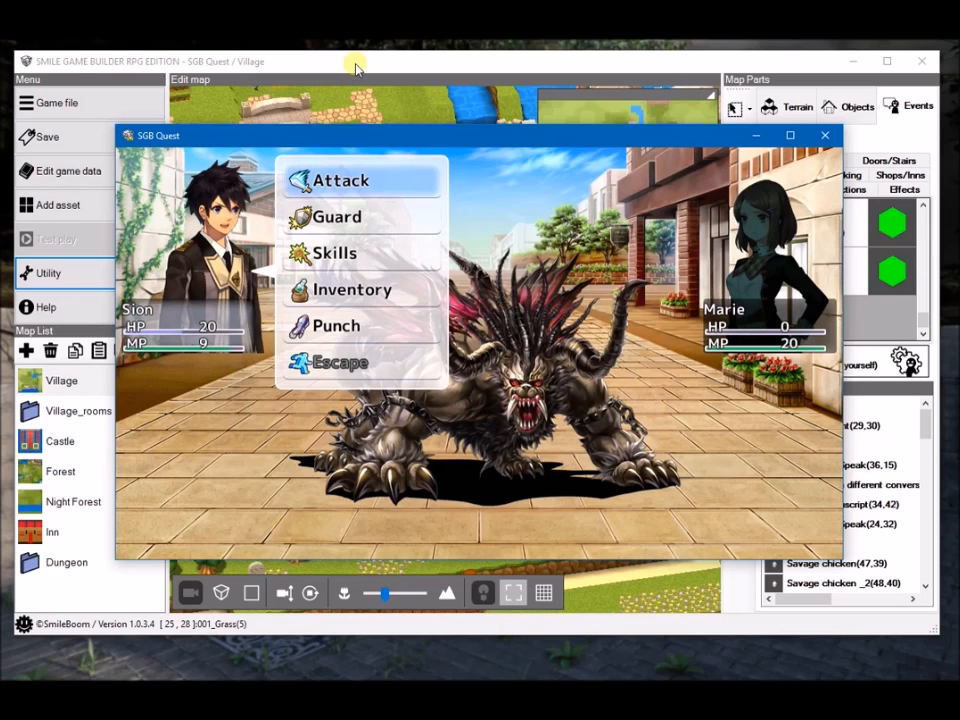
pyautogui.press('Down')
pyautogui.press('Return')
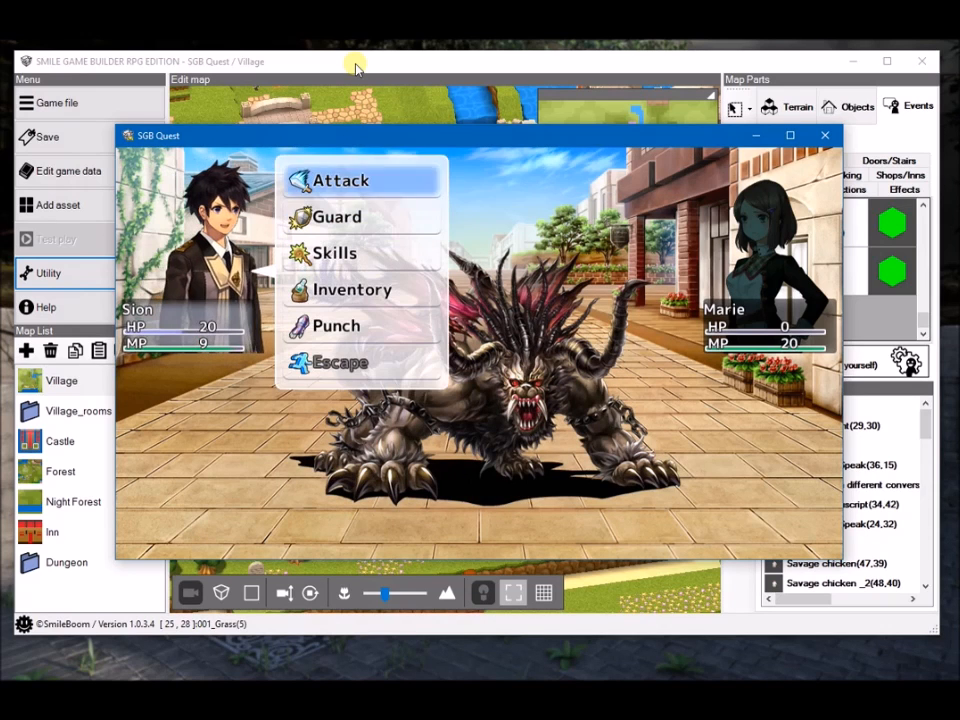
pyautogui.press('Return')
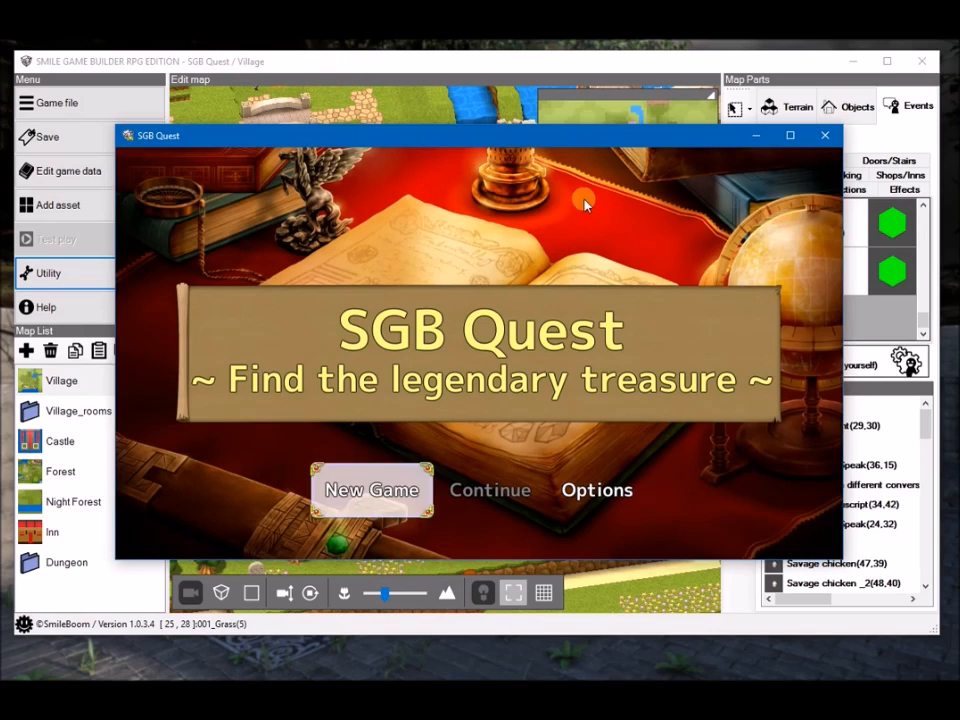
pyautogui.click(824, 135)
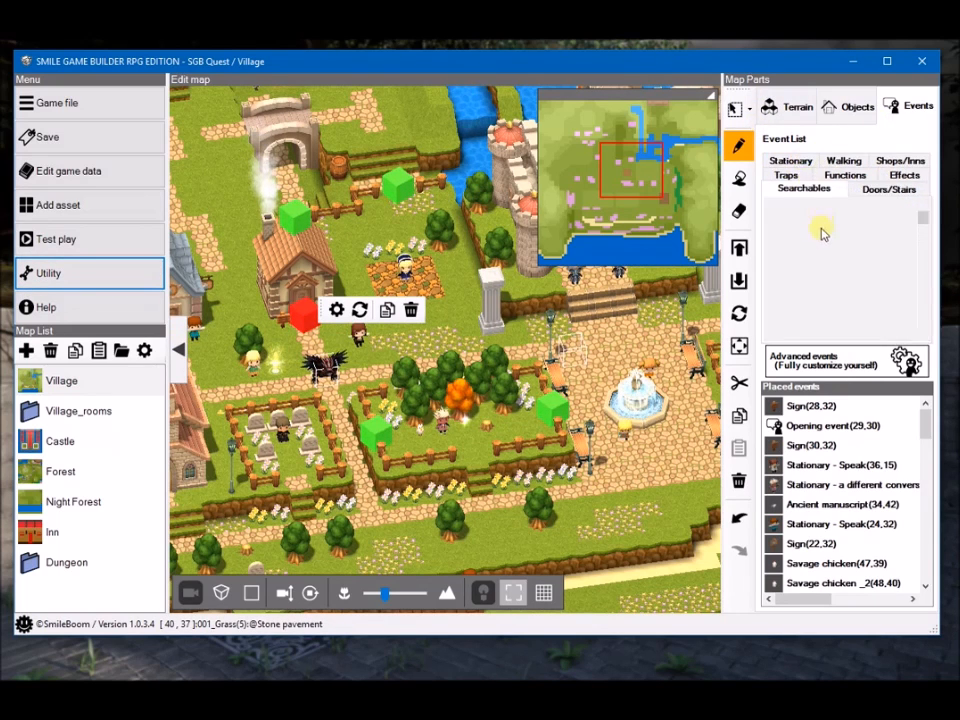
# - Examine the ready-made map events offered under Searchables, Stationary, Walking and Shops/Inns
pyautogui.scroll(-1, 892, 232)
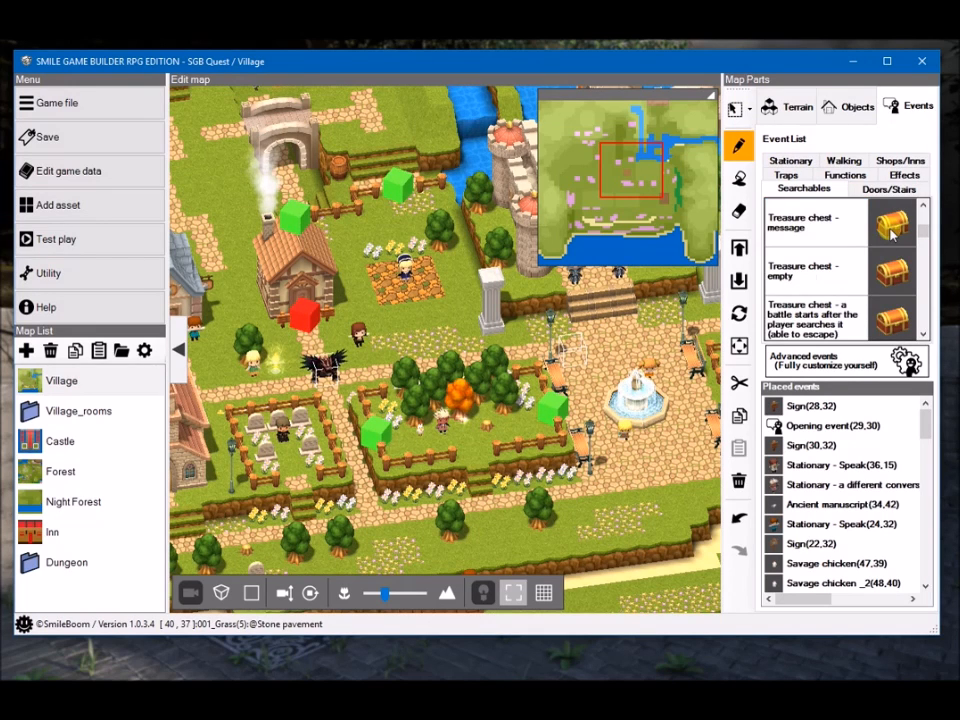
pyautogui.scroll(-5, 892, 232)
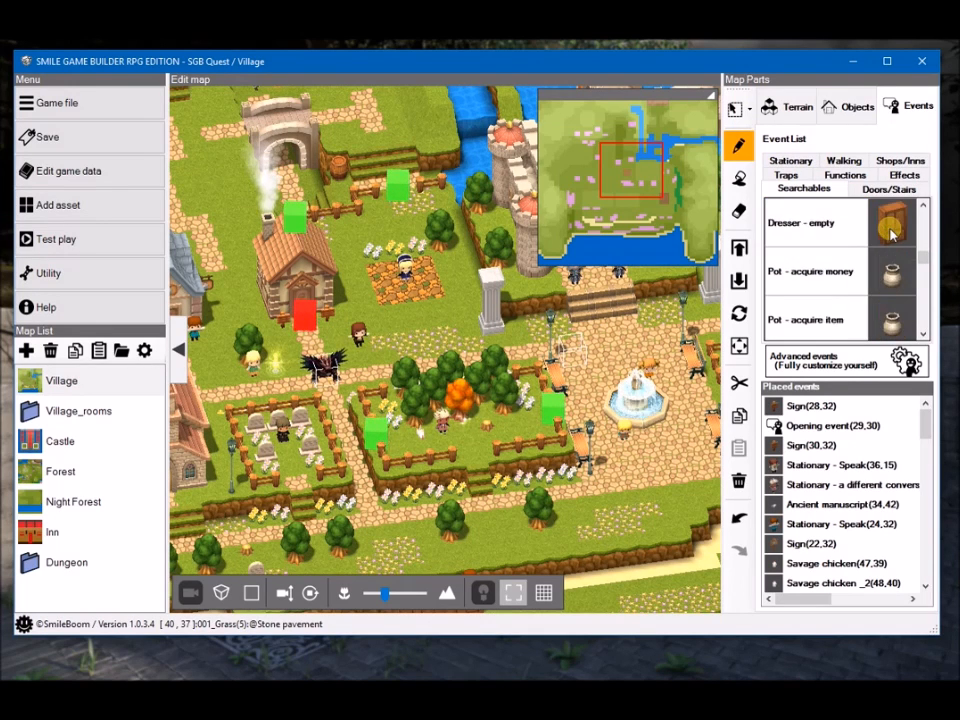
pyautogui.scroll(5, 892, 232)
pyautogui.scroll(1, 892, 232)
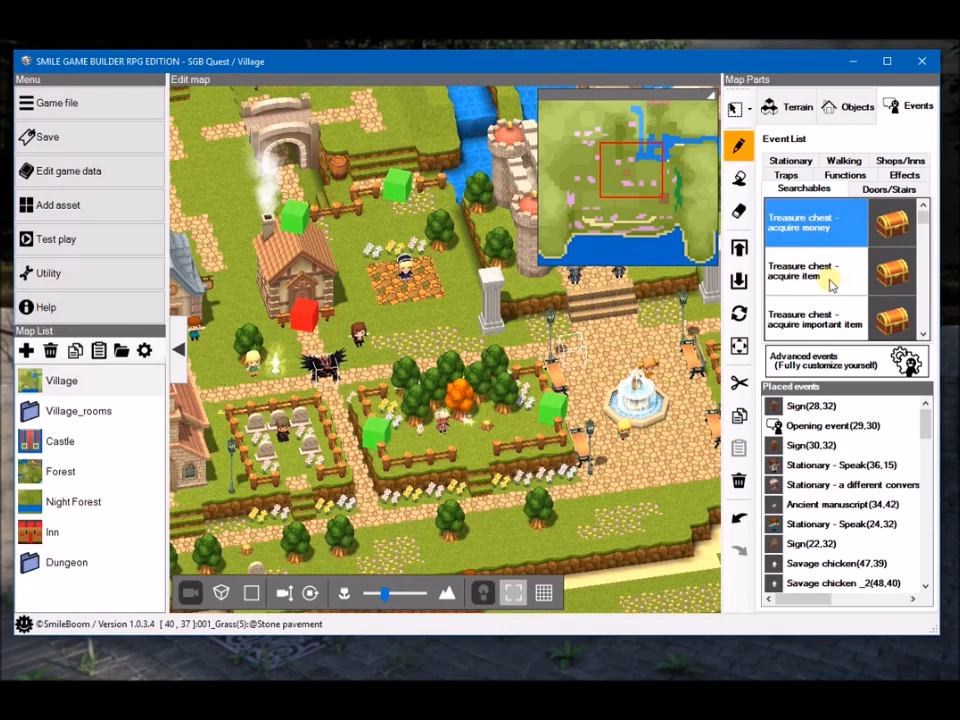
pyautogui.scroll(-10, 846, 288)
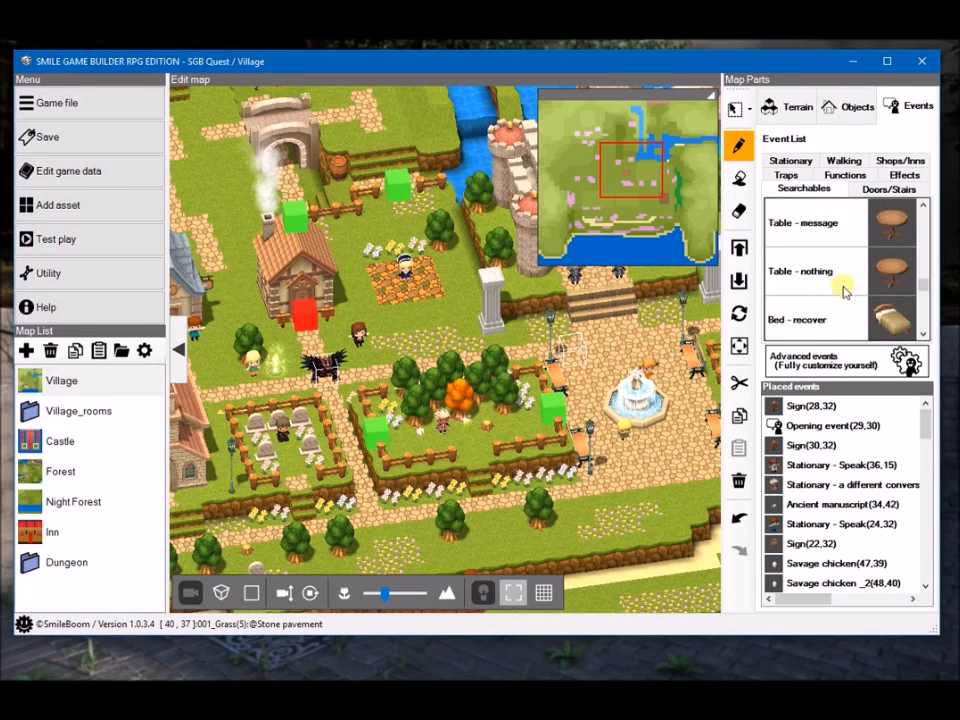
pyautogui.click(790, 160)
pyautogui.scroll(-10, 886, 272)
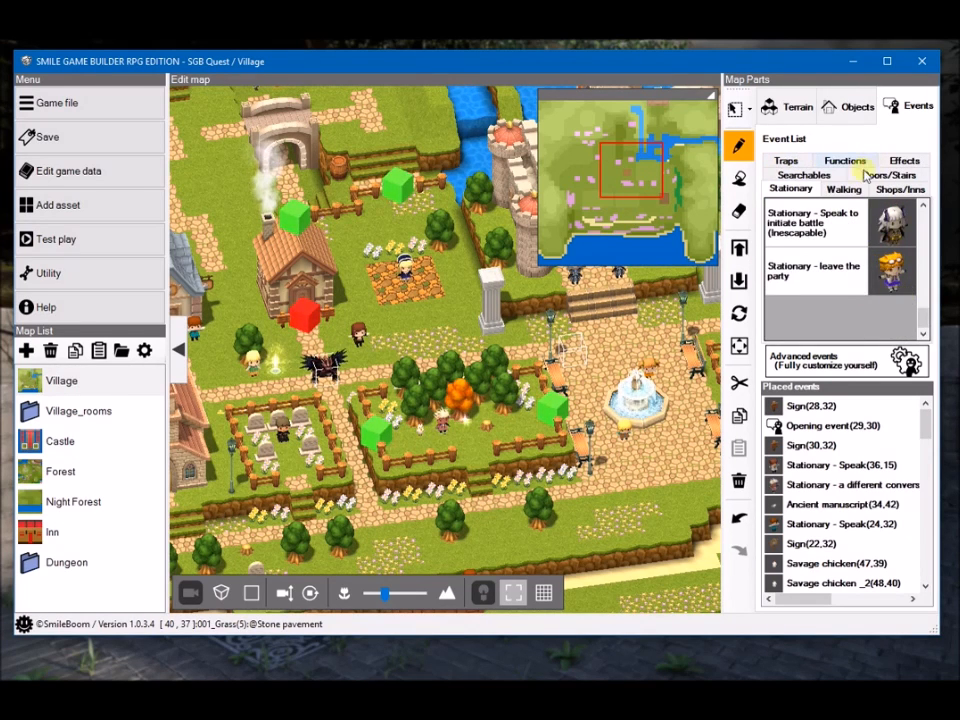
pyautogui.click(842, 190)
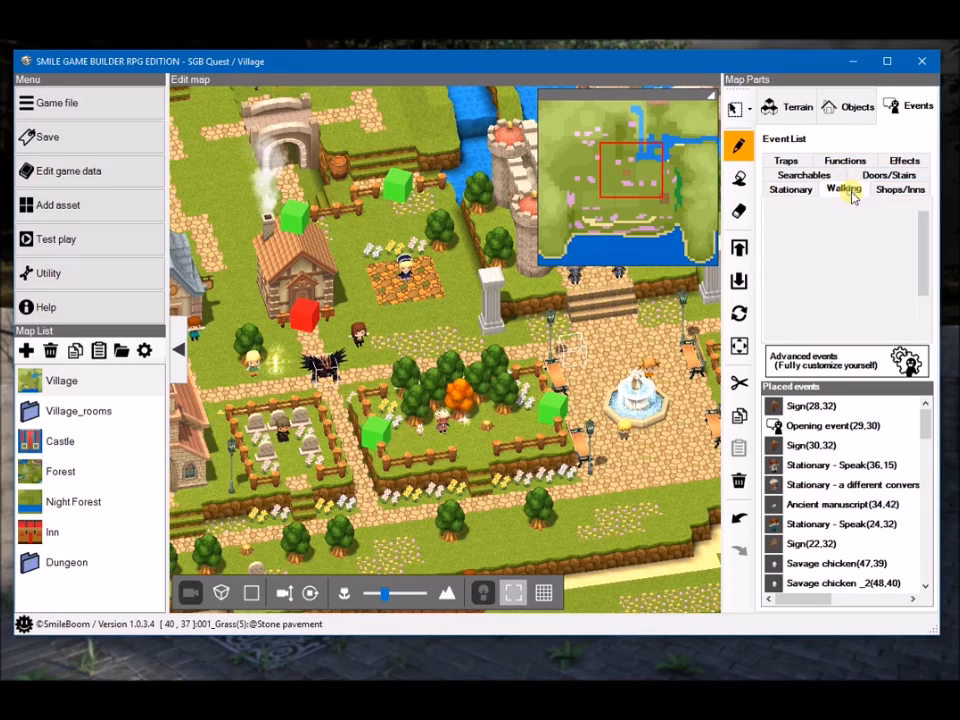
pyautogui.click(910, 190)
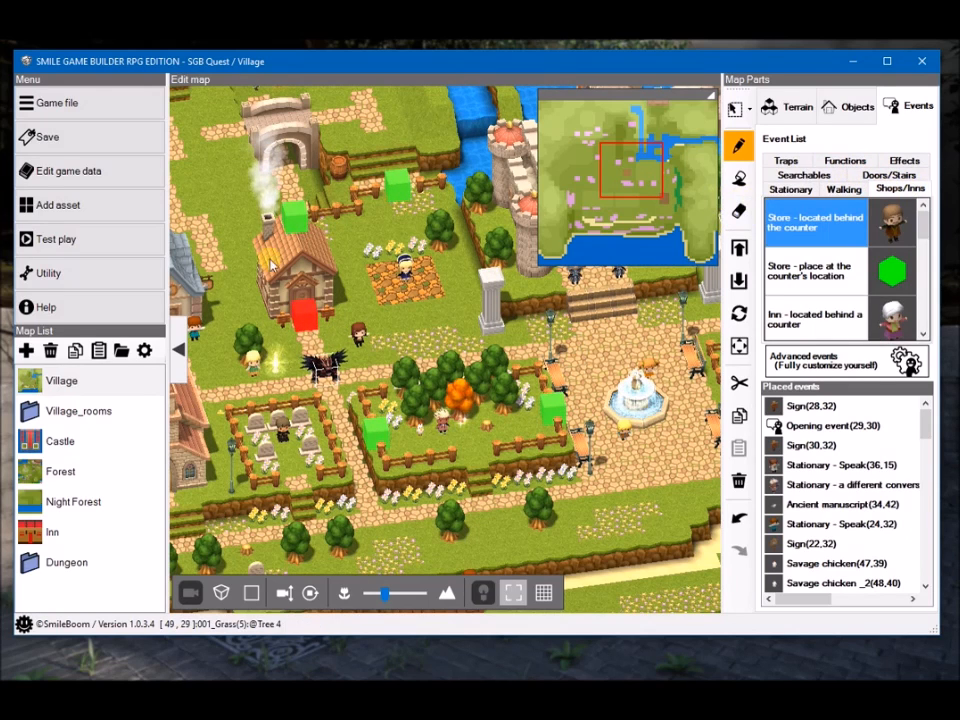
# - Open the utility settings, try Japanese as the language and set it back to English
pyautogui.click(62, 276)
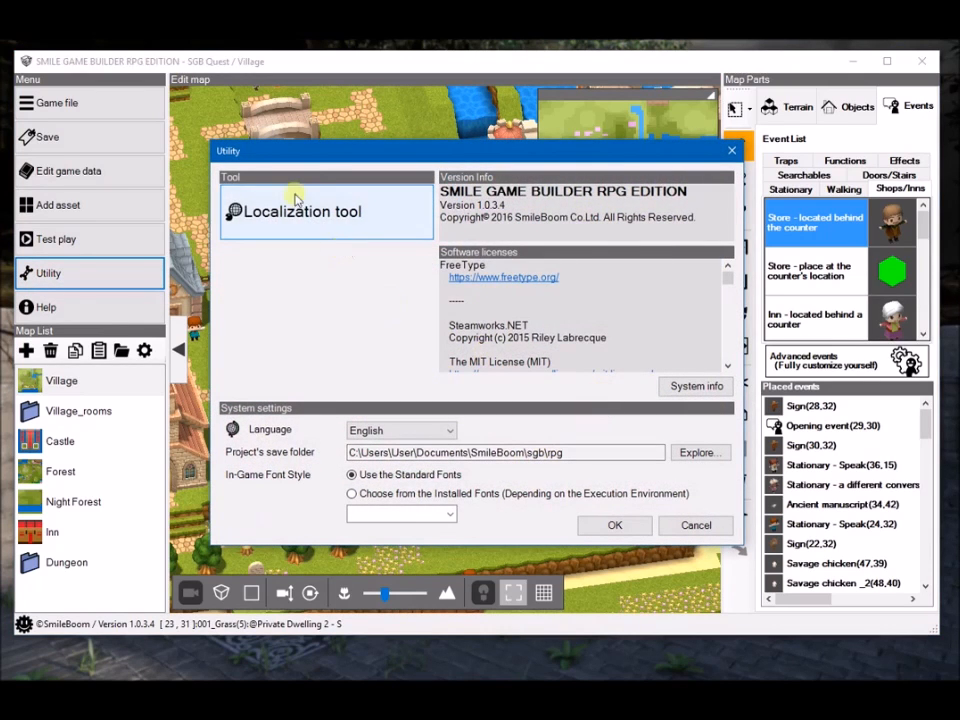
pyautogui.click(435, 431)
pyautogui.click(370, 446)
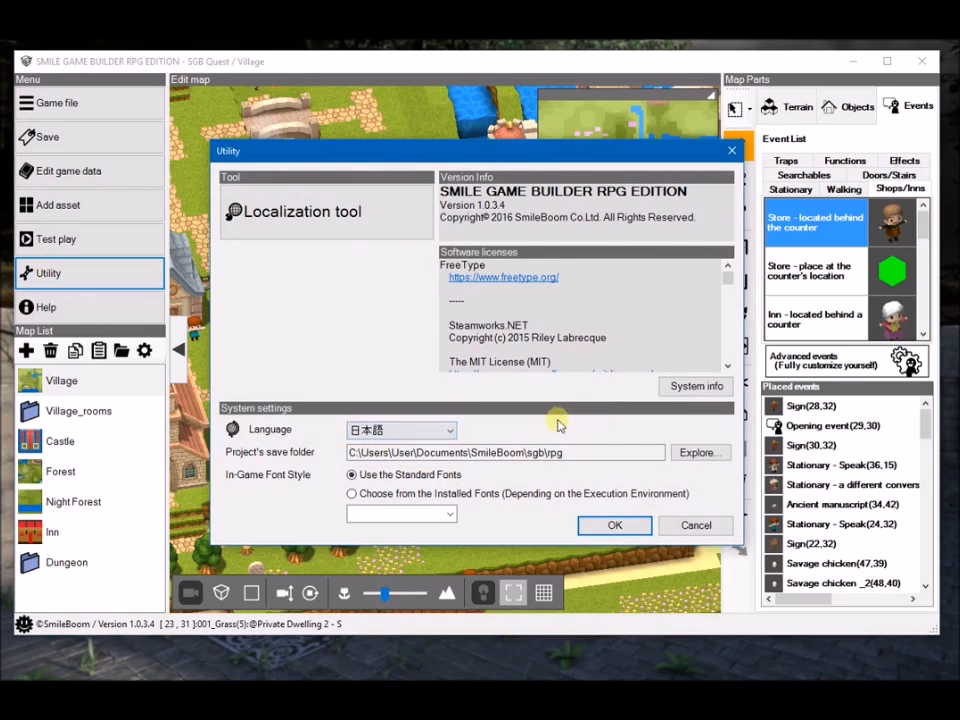
pyautogui.click(437, 431)
pyautogui.click(369, 456)
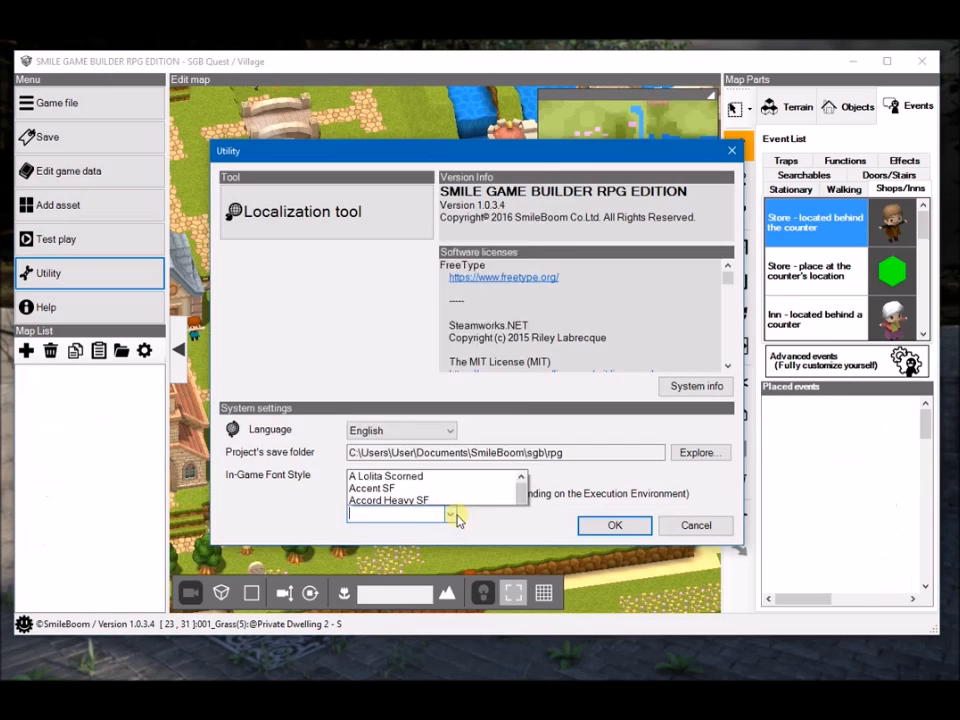
# - Set the in-game font style to the installed font Dark Half BTN and confirm the utility settings
pyautogui.click(450, 510)
pyautogui.click(452, 514)
pyautogui.scroll(-4, 388, 333)
pyautogui.scroll(-3, 388, 333)
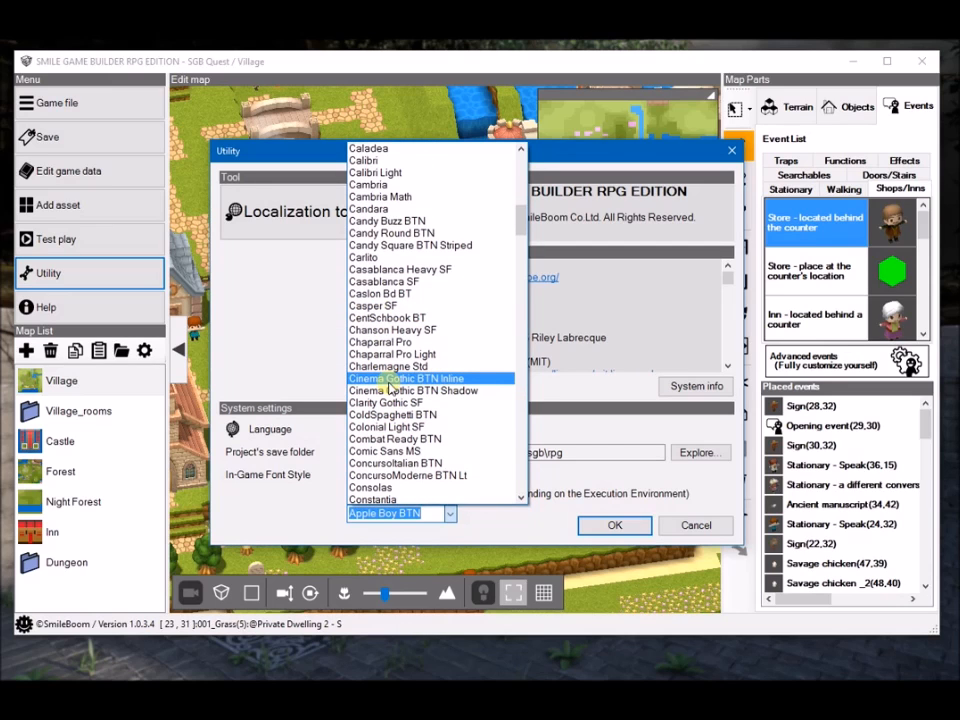
pyautogui.scroll(-3, 405, 395)
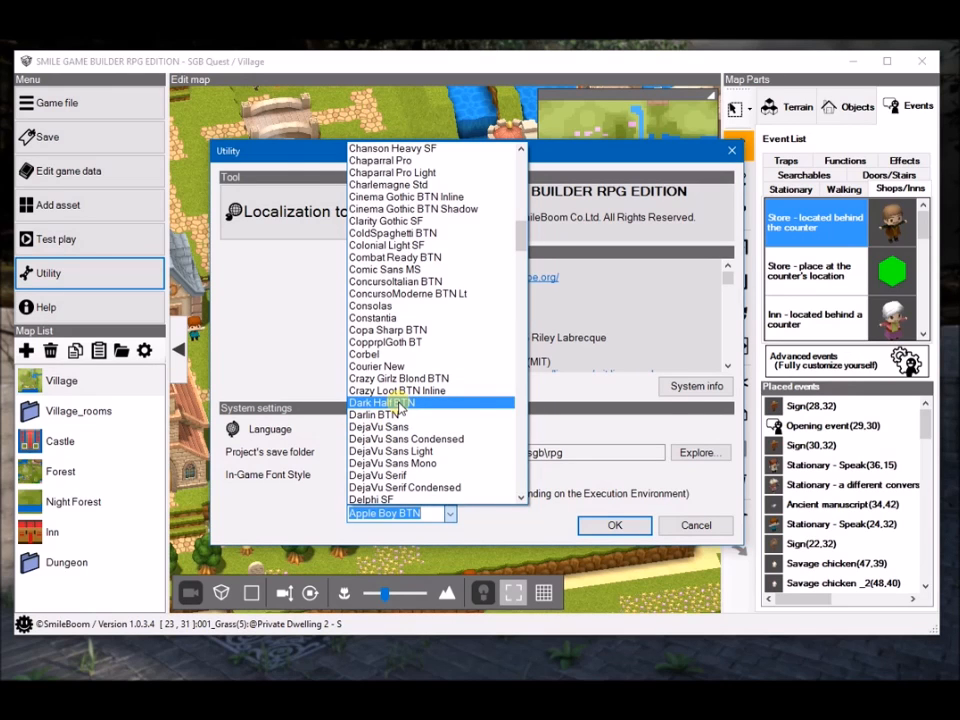
pyautogui.click(380, 402)
pyautogui.click(615, 525)
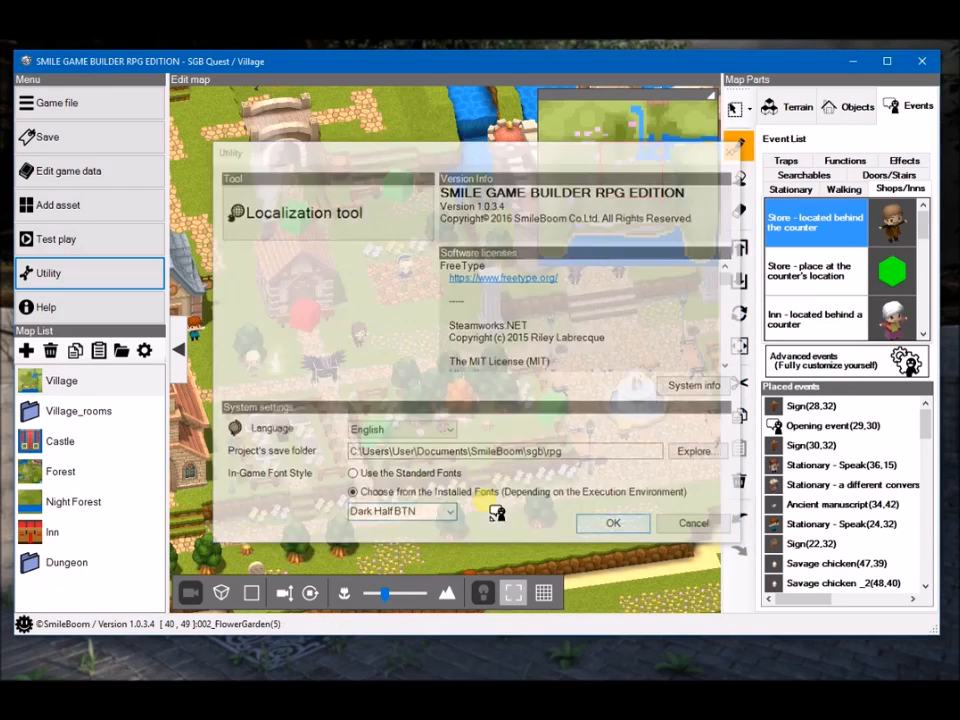
# - Start another test play and move the game window fully over the editor
pyautogui.click(68, 242)
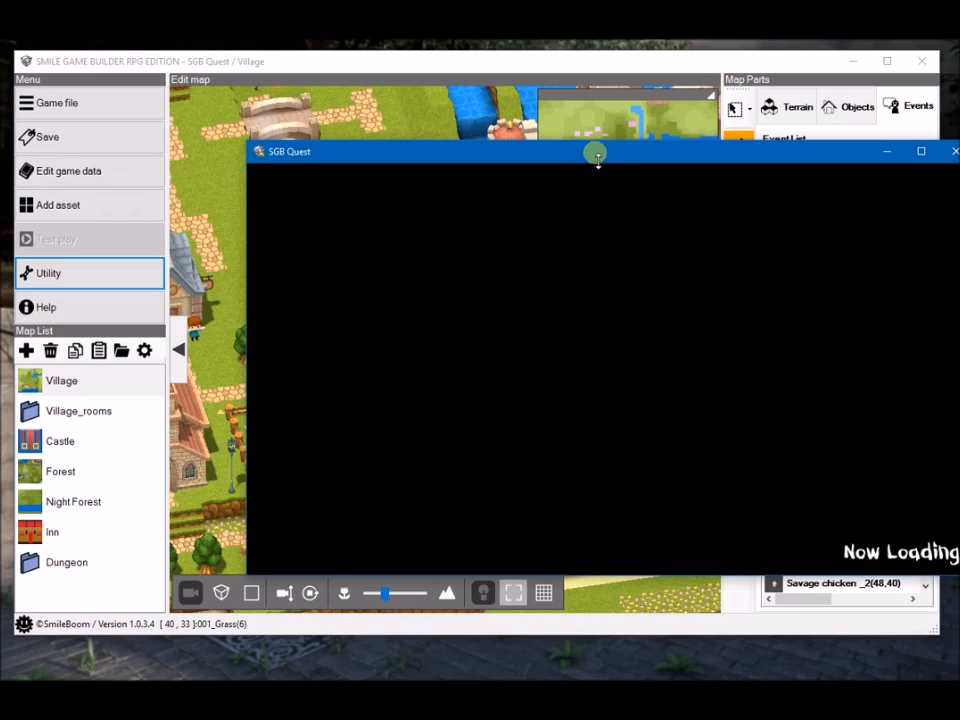
pyautogui.moveTo(606, 150); pyautogui.dragTo(456, 122)
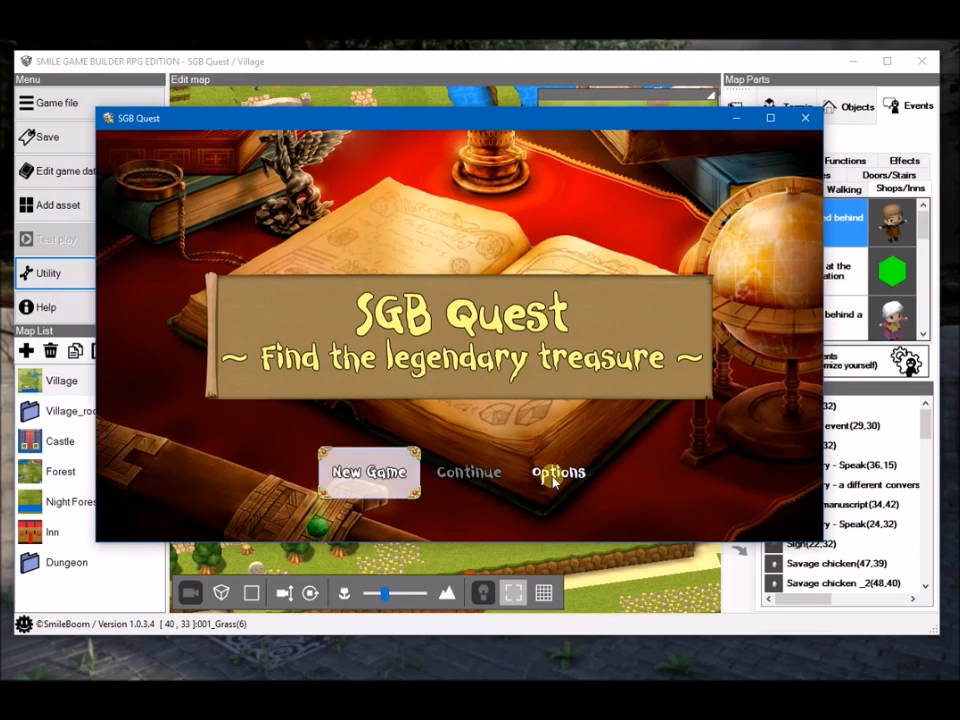
# - Start a new game in the test play and close the game window
pyautogui.press('Return')
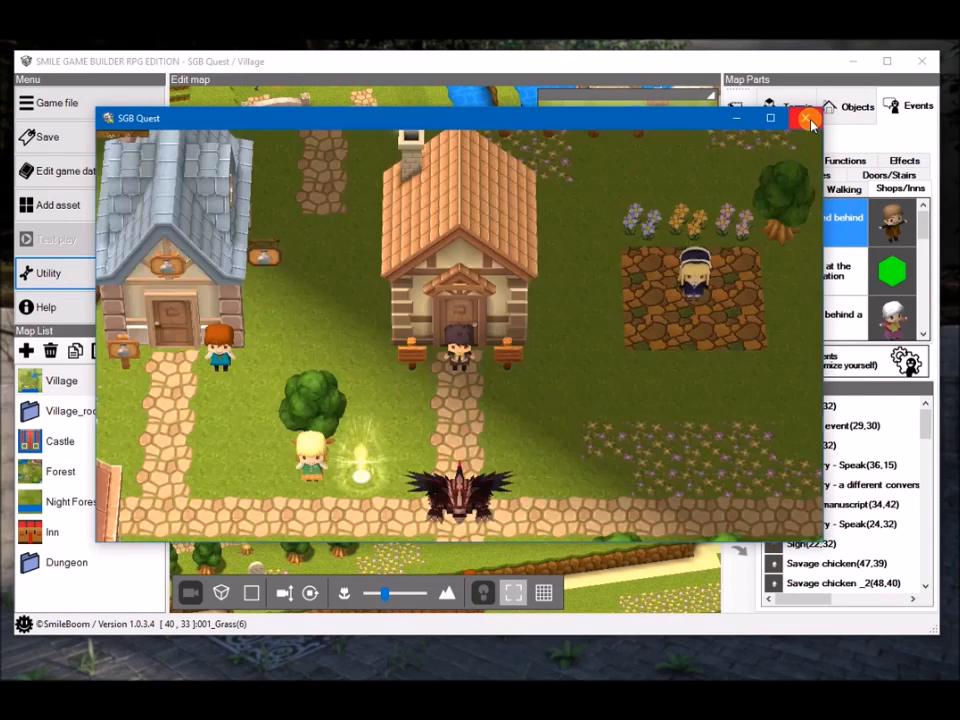
pyautogui.click(805, 118)
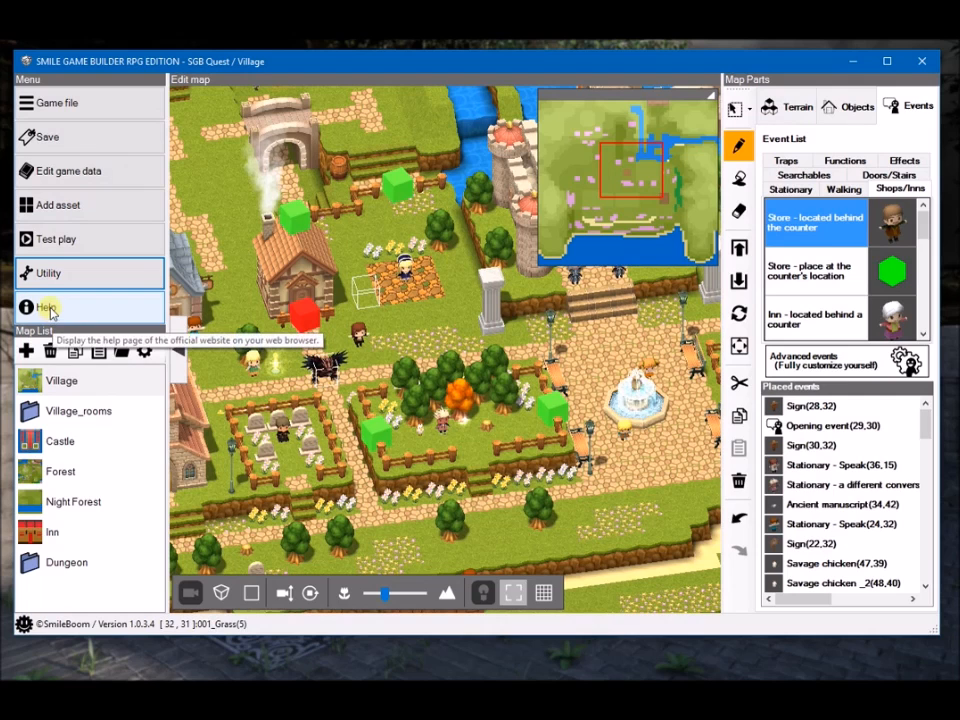
# - Begin creating public game data and open the SGB Quest folder from the save destination dialog in a separate, repositioned window
pyautogui.click(57, 104)
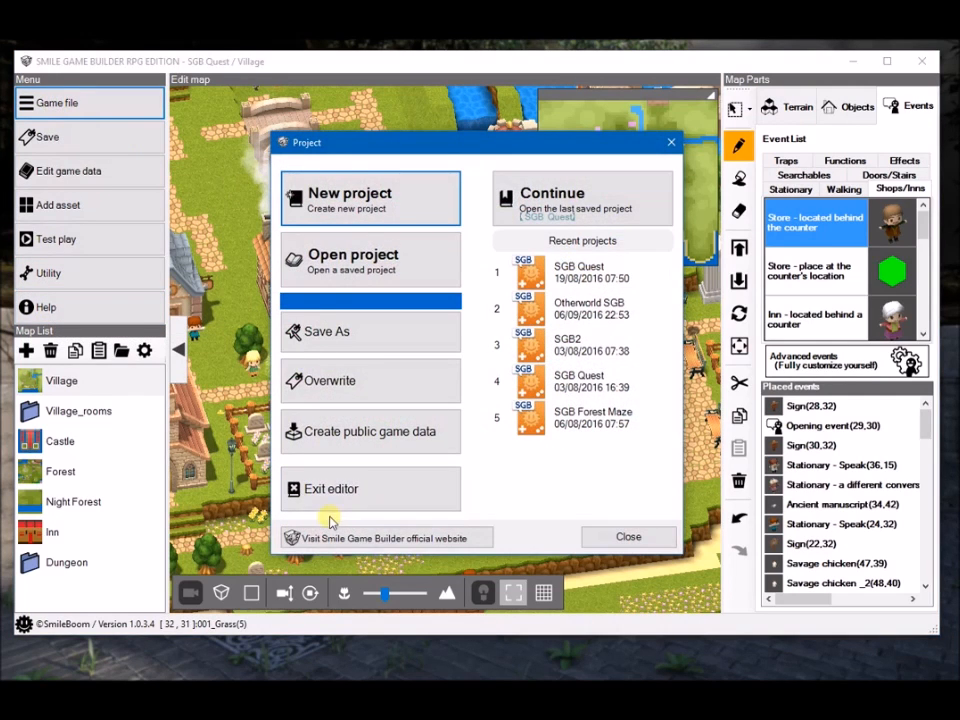
pyautogui.click(344, 435)
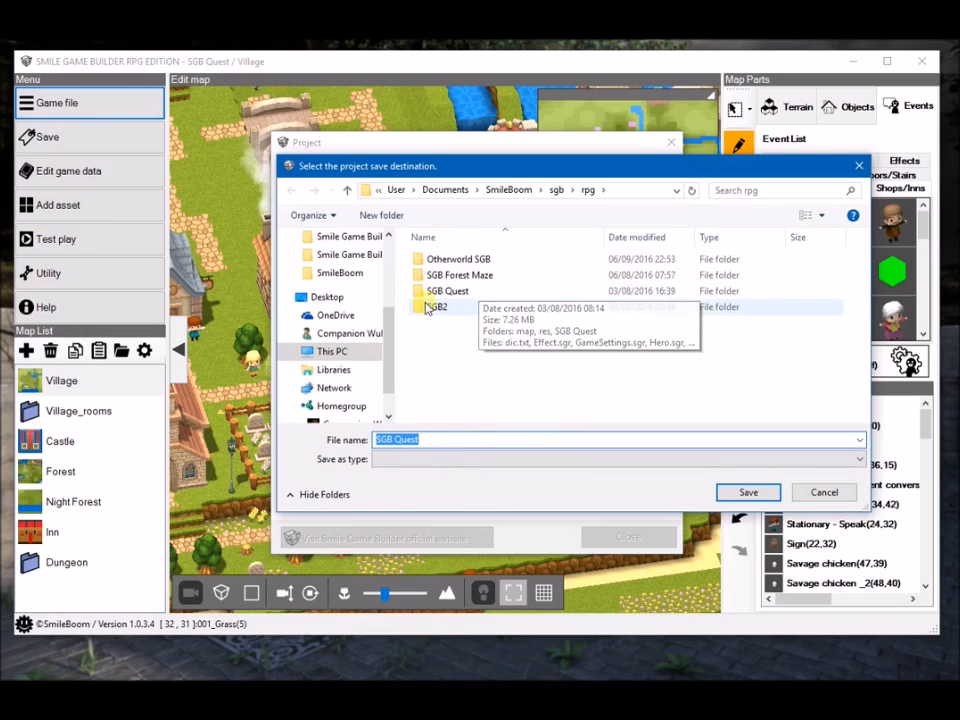
pyautogui.click(440, 439)
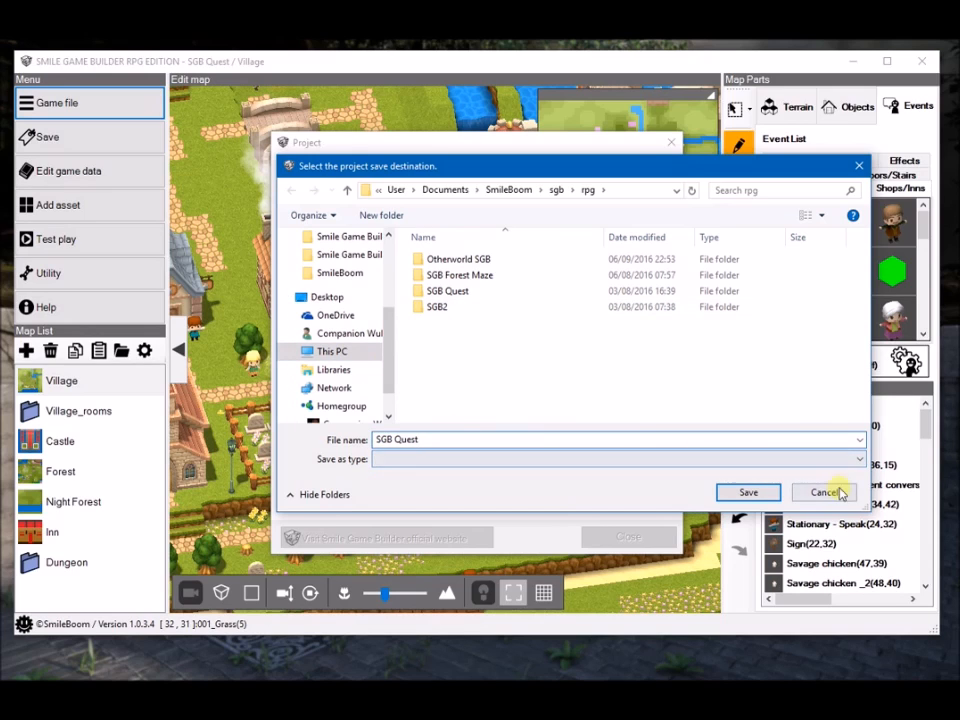
pyautogui.click(432, 296)
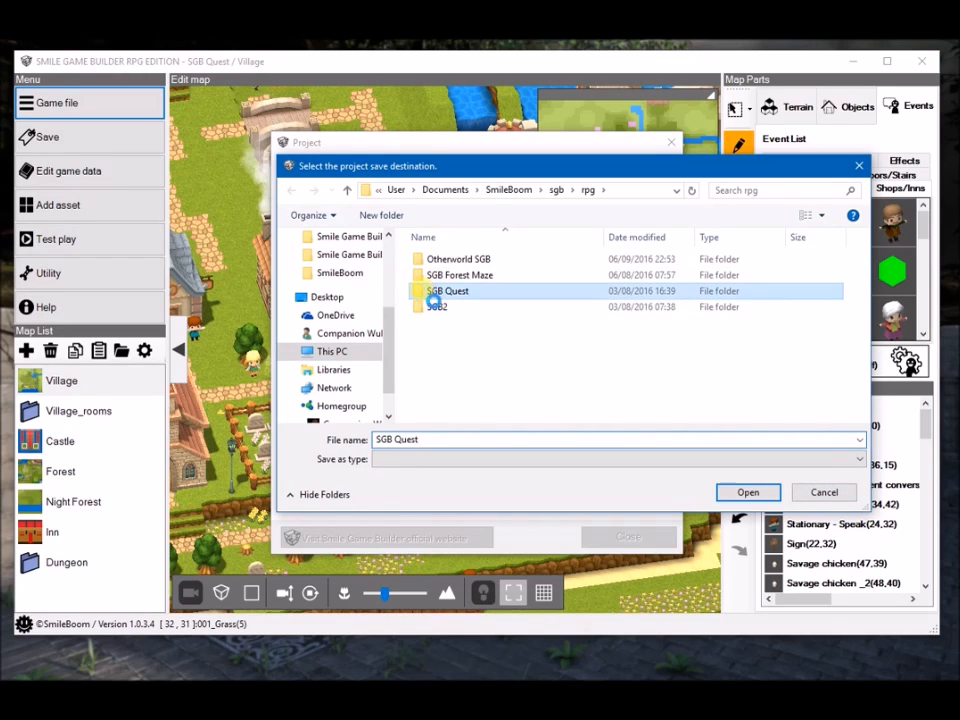
pyautogui.rightClick(432, 297)
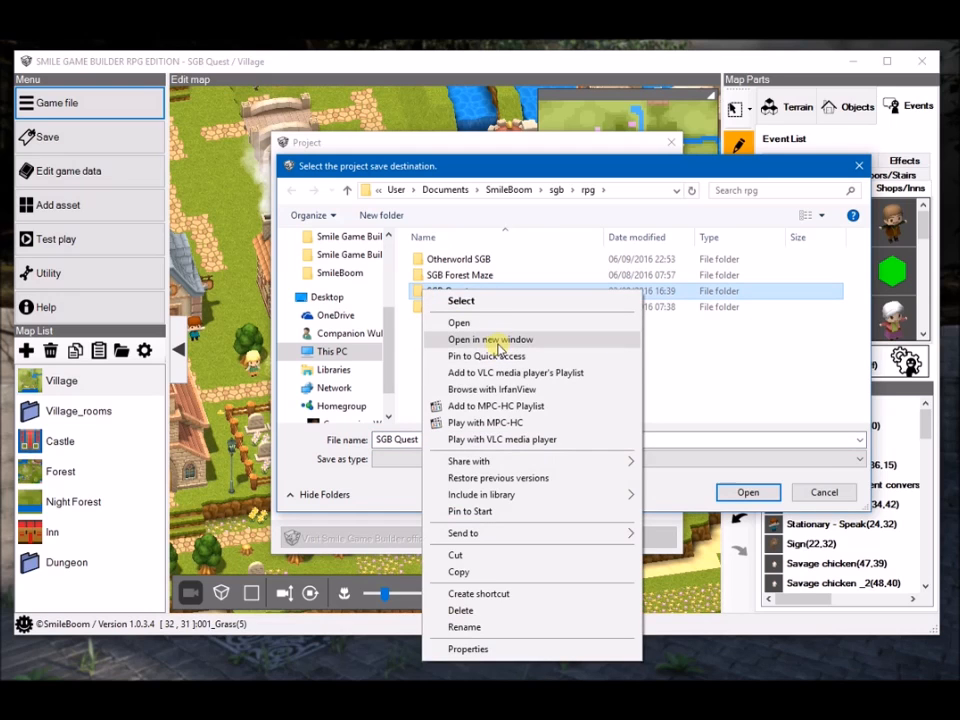
pyautogui.click(495, 340)
pyautogui.moveTo(688, 155); pyautogui.dragTo(525, 98)
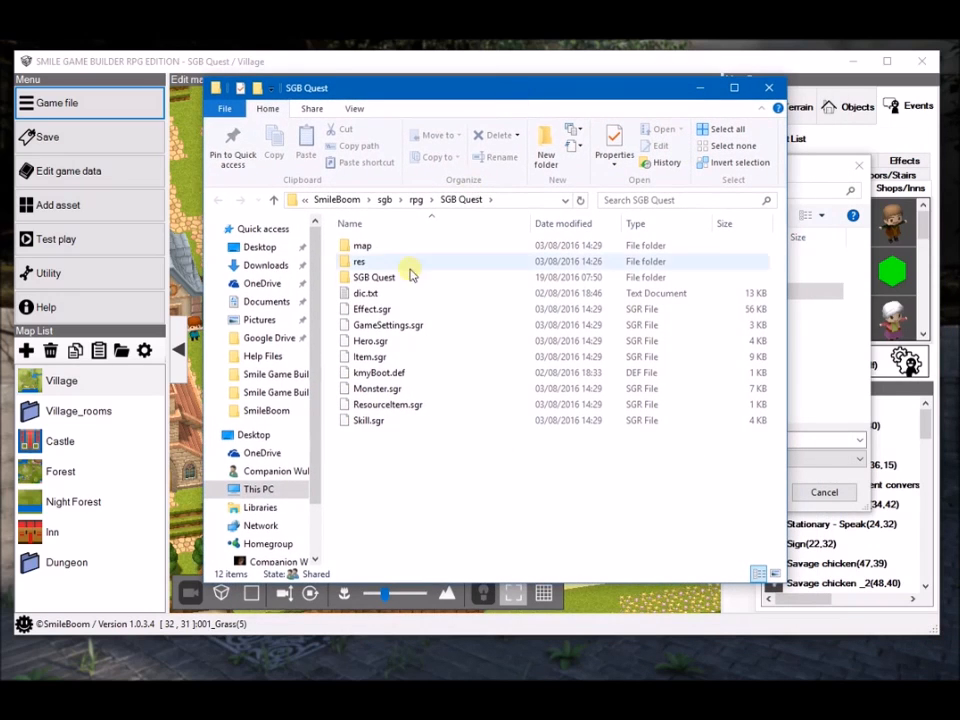
# - Examine the outer SGB Quest project folder within rpg, including its map files and the image folder inside res
pyautogui.click(417, 200)
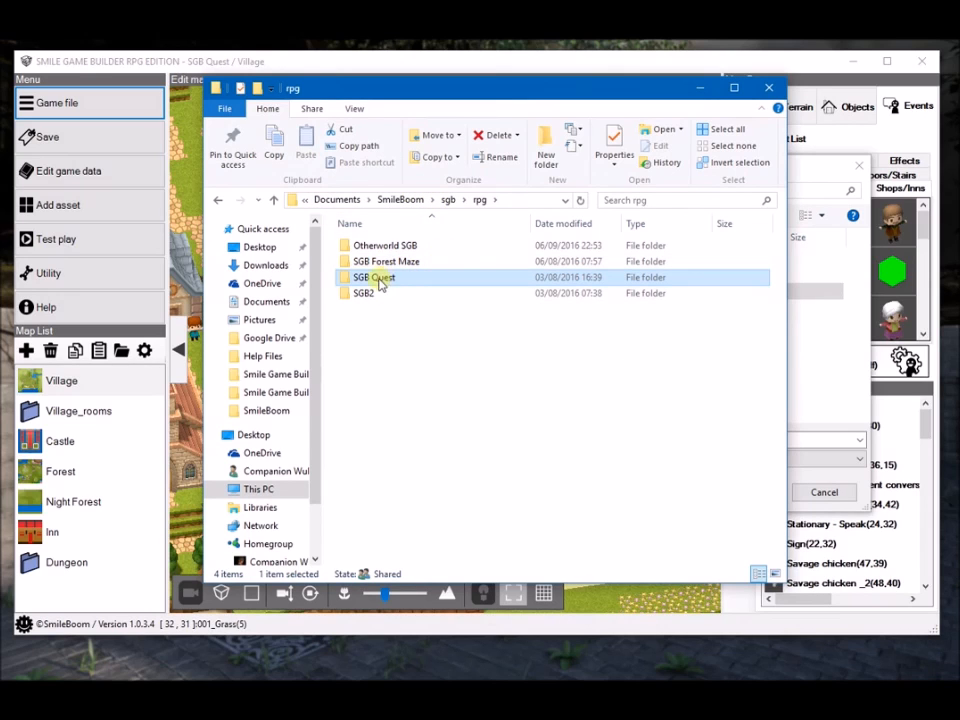
pyautogui.doubleClick(373, 278)
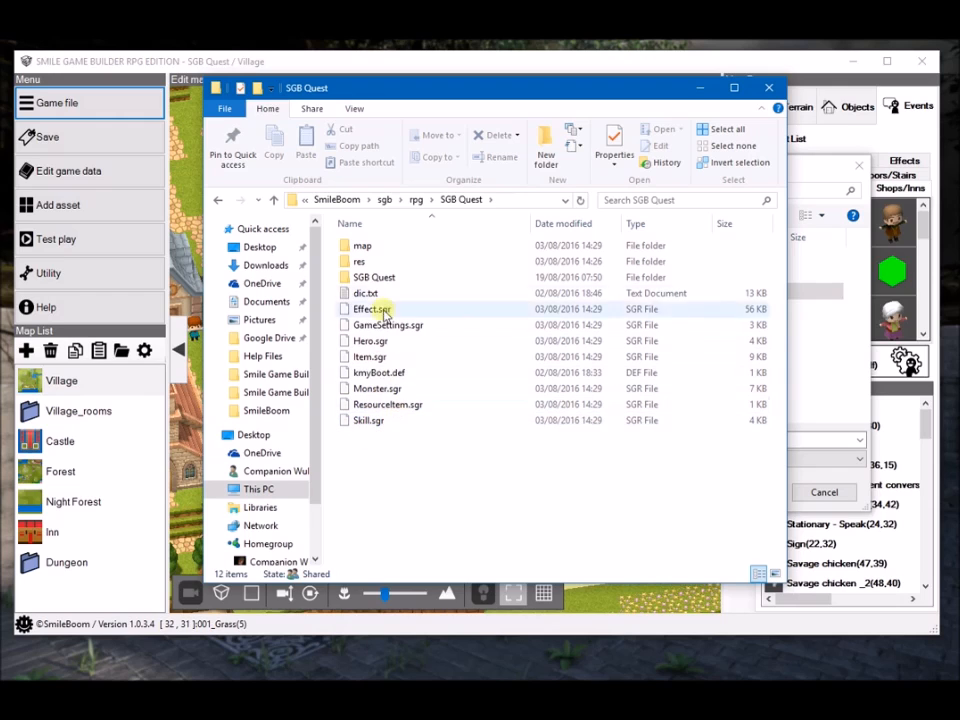
pyautogui.doubleClick(363, 245)
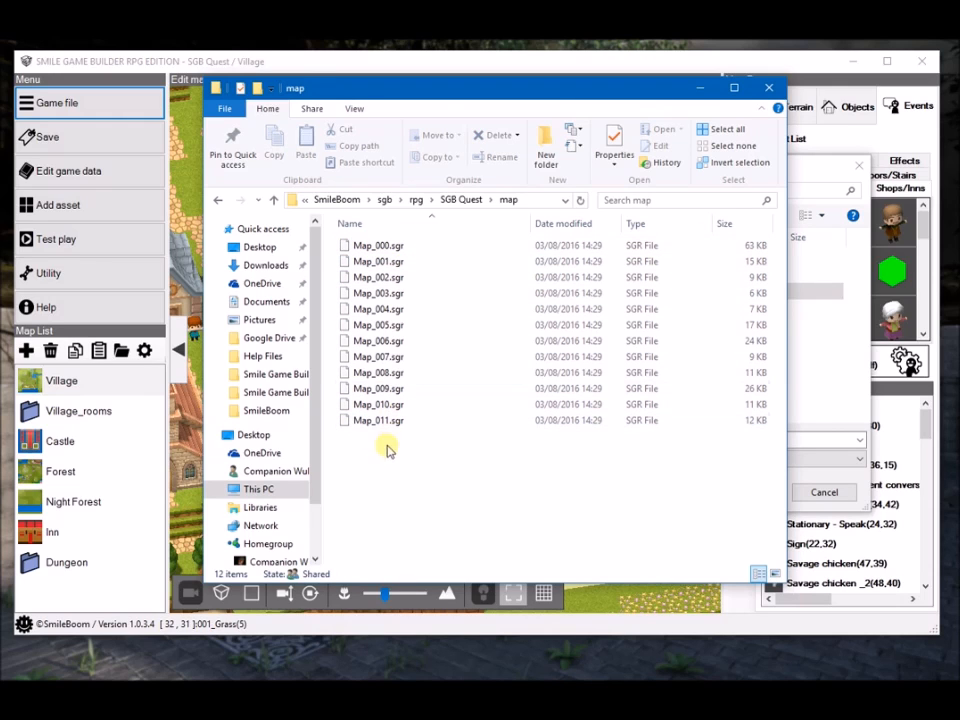
pyautogui.click(273, 199)
pyautogui.click(362, 262)
pyautogui.doubleClick(362, 262)
pyautogui.doubleClick(362, 247)
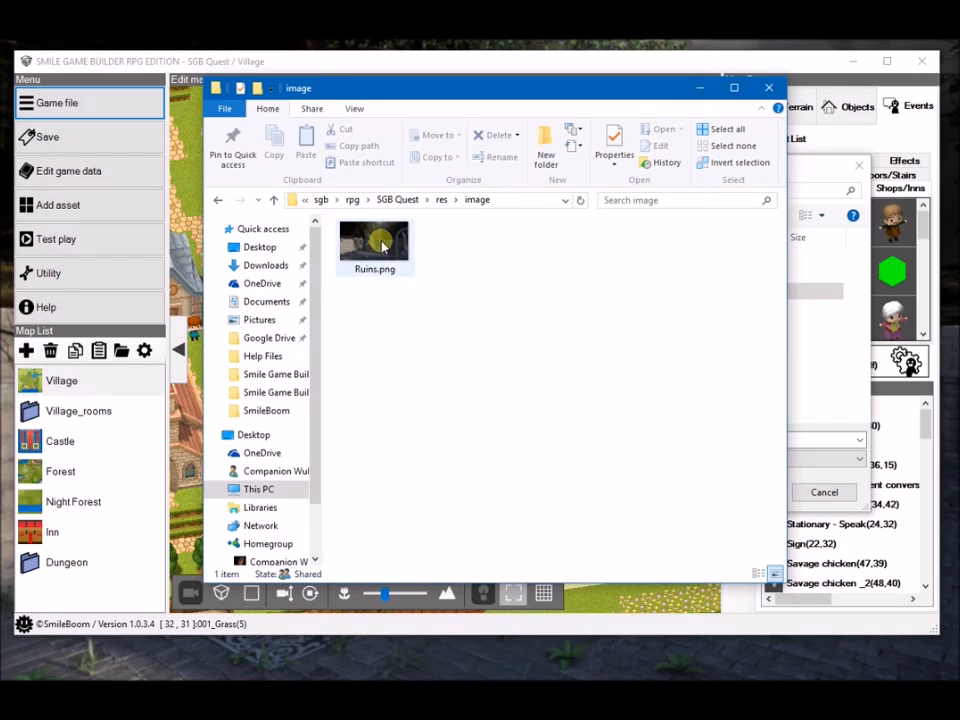
pyautogui.click(272, 201)
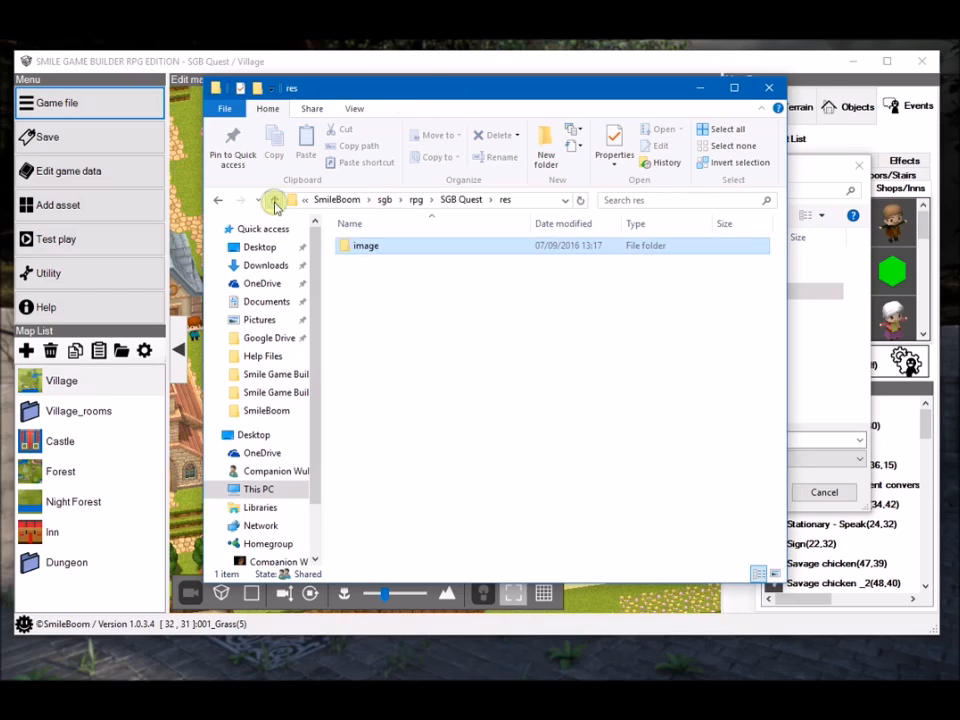
pyautogui.click(272, 201)
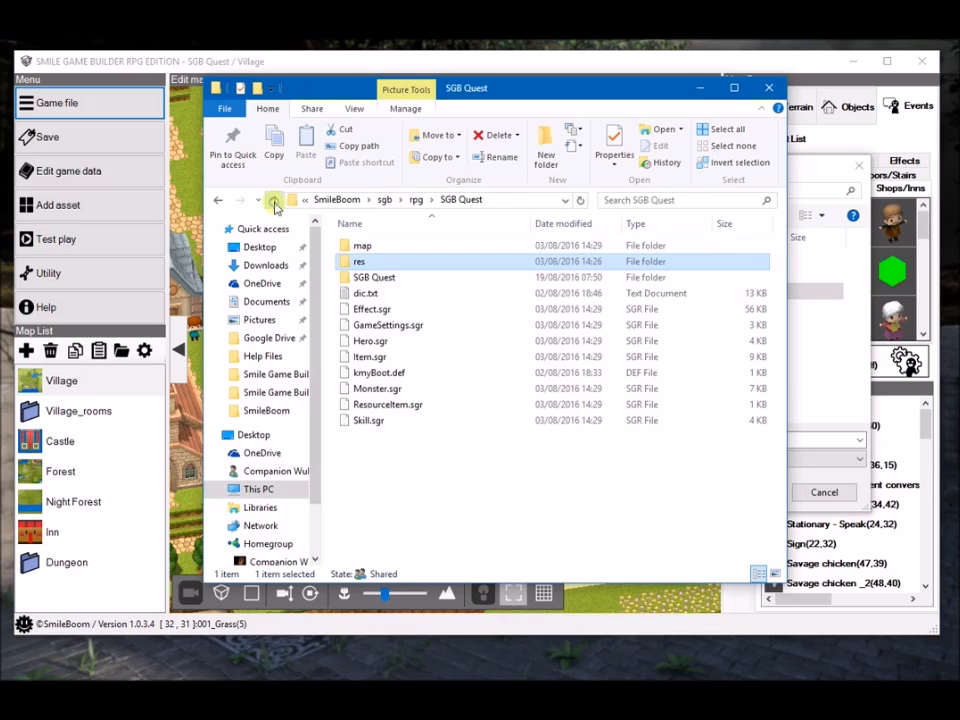
# - Examine the nested SGB Quest folder's res subfolders image, map with Custom, and window, and return to the outer SGB Quest folder
pyautogui.doubleClick(375, 279)
pyautogui.doubleClick(360, 261)
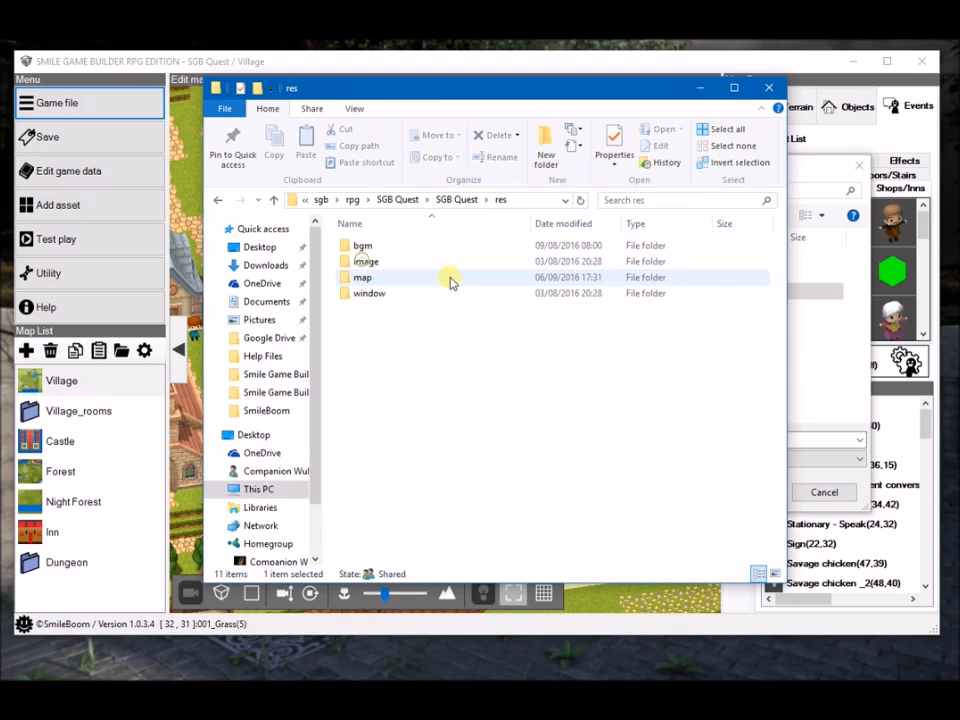
pyautogui.doubleClick(364, 261)
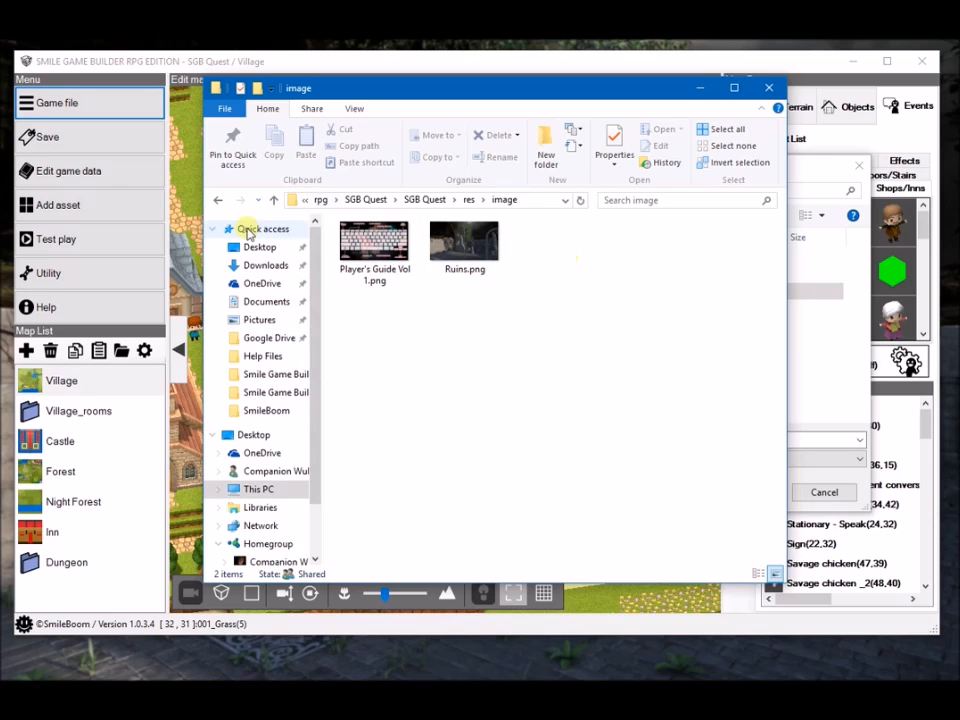
pyautogui.click(274, 201)
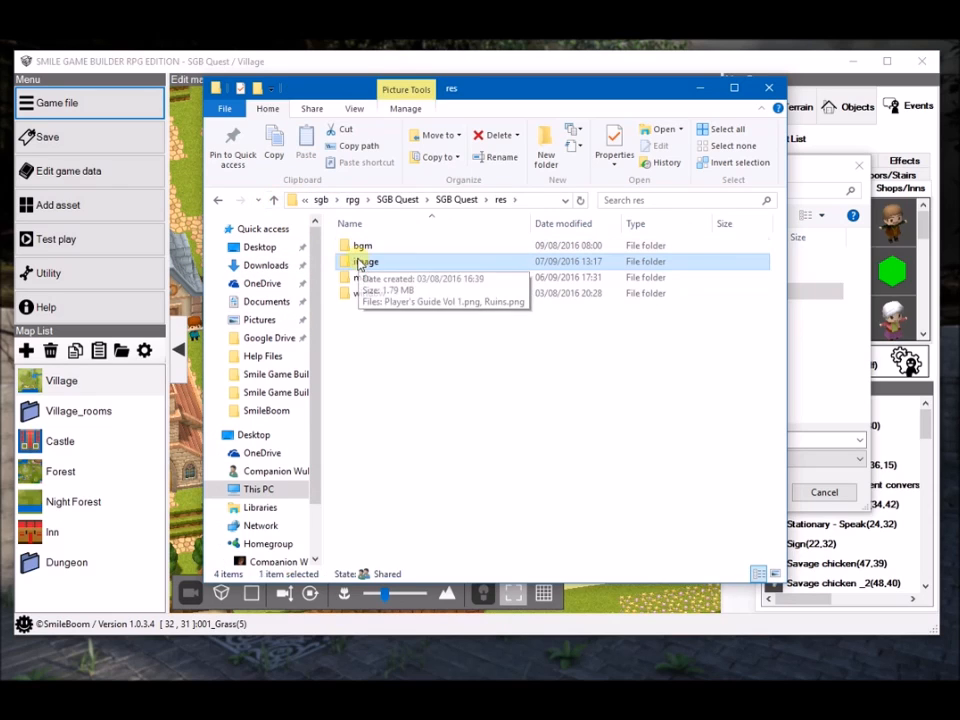
pyautogui.doubleClick(372, 277)
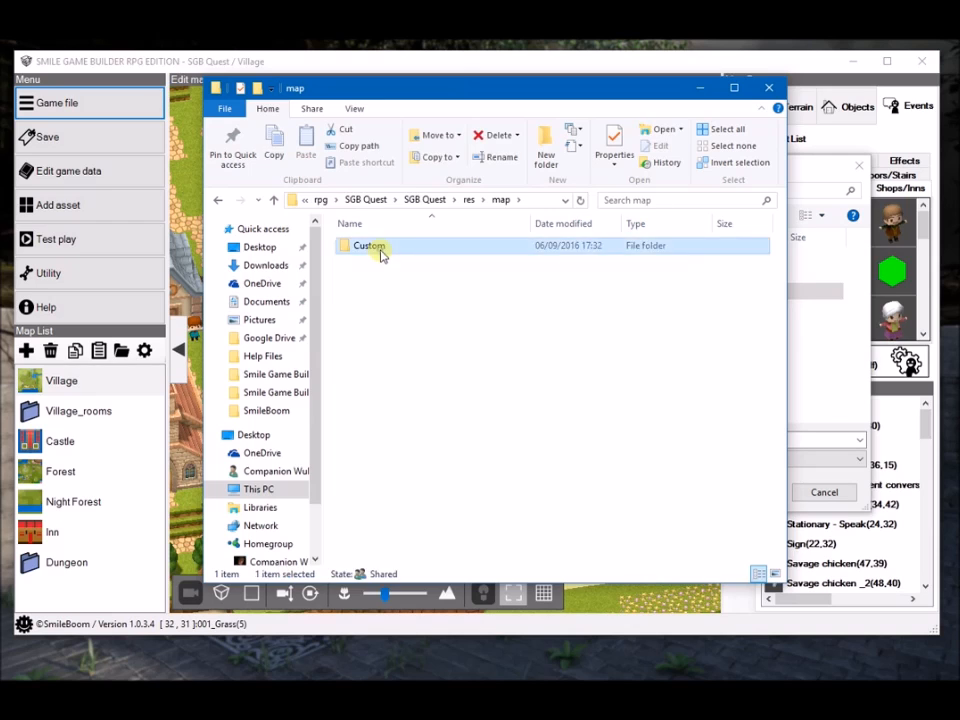
pyautogui.doubleClick(378, 249)
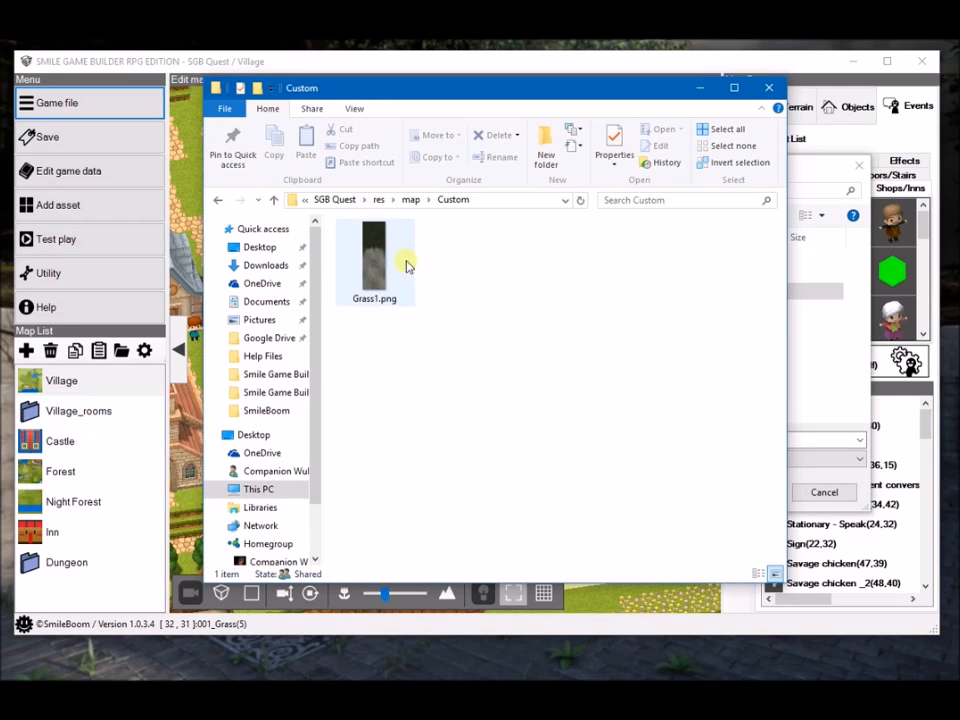
pyautogui.click(274, 200)
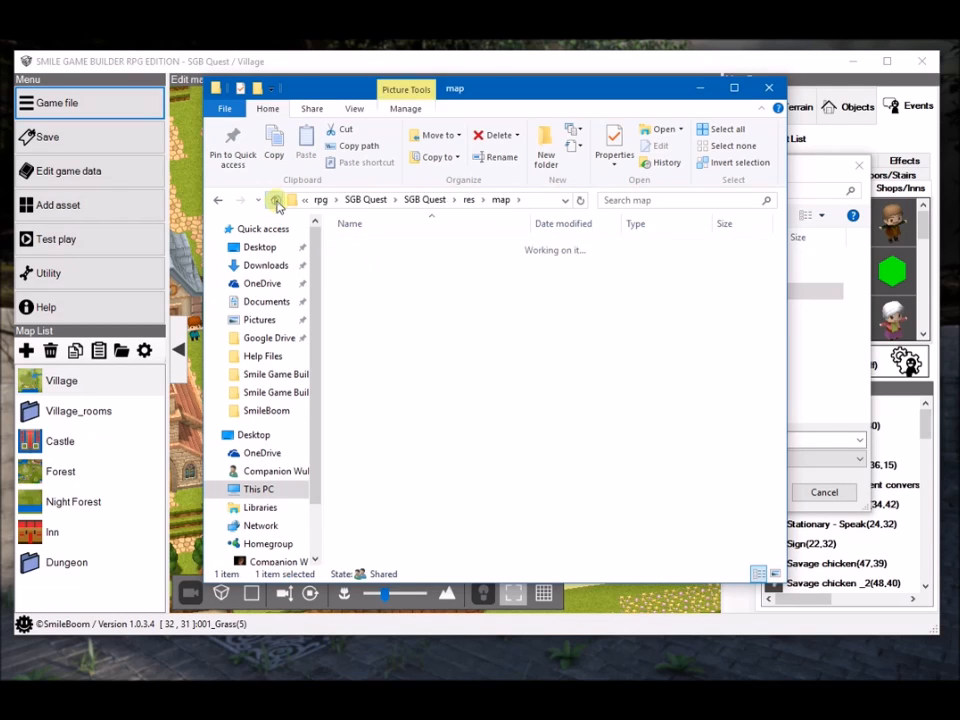
pyautogui.click(274, 200)
pyautogui.click(365, 295)
pyautogui.doubleClick(365, 294)
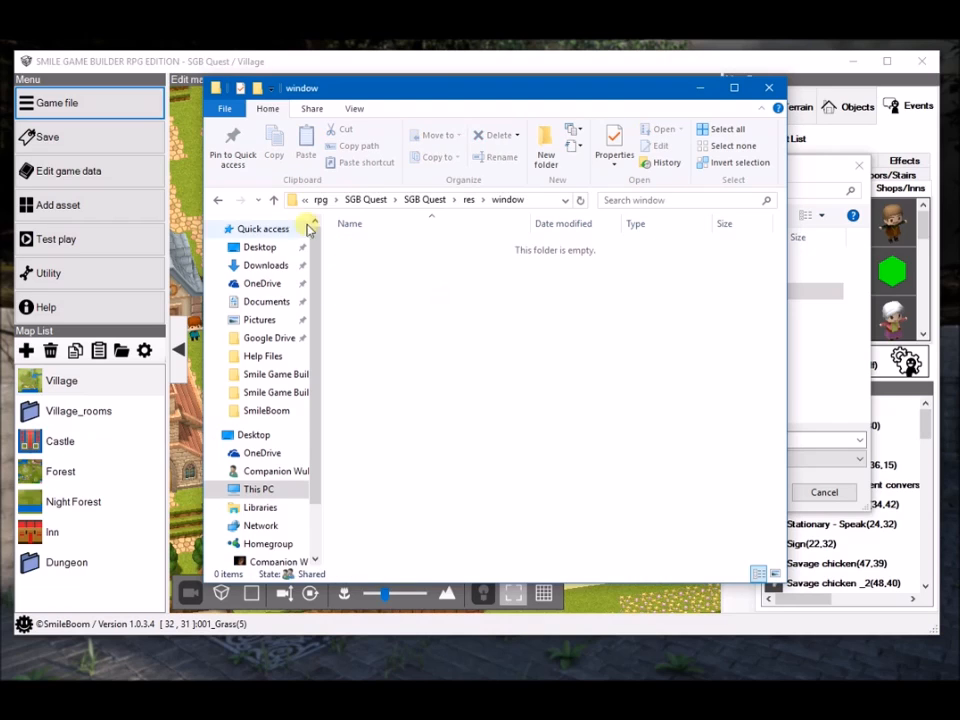
pyautogui.click(274, 200)
pyautogui.click(274, 200)
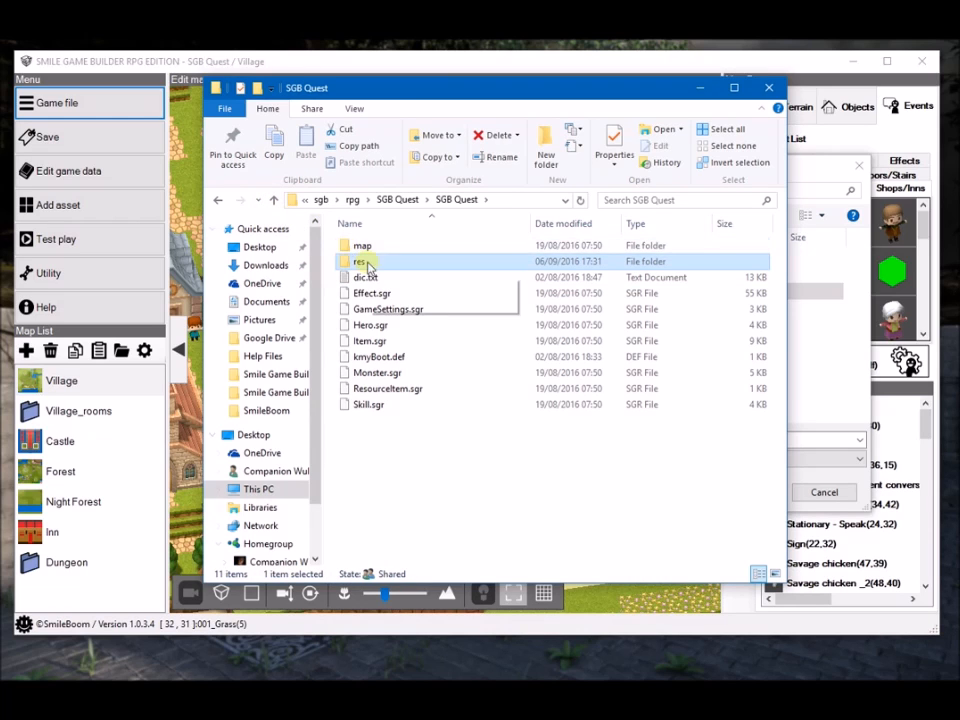
pyautogui.click(274, 200)
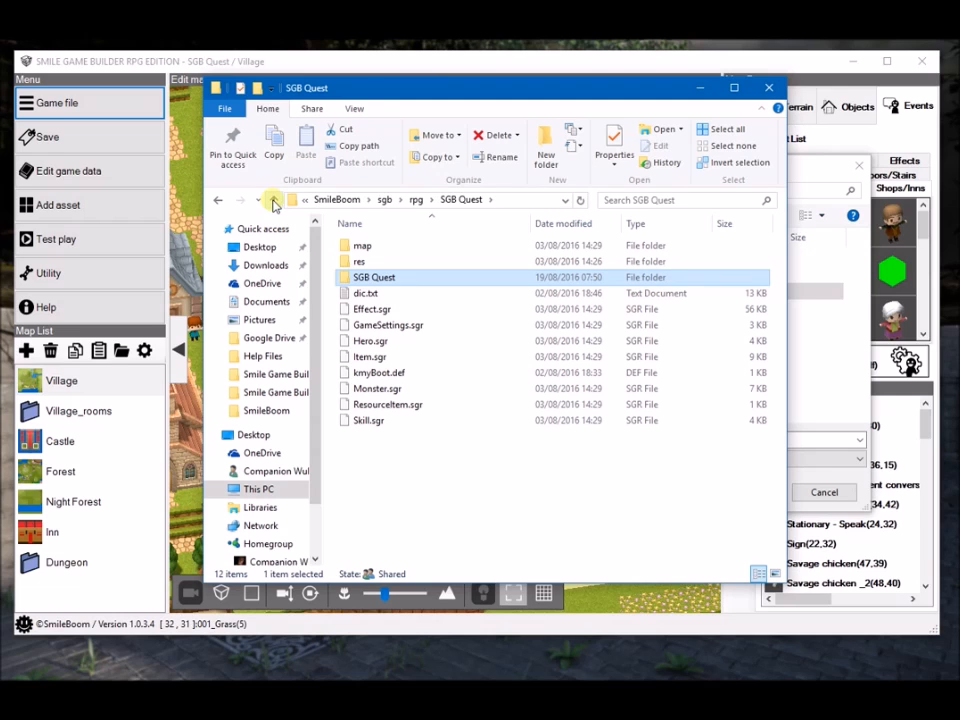
# - Read through dic.txt in the SGB Quest folder, close the file and folder, and cancel creating the public game data
pyautogui.doubleClick(366, 293)
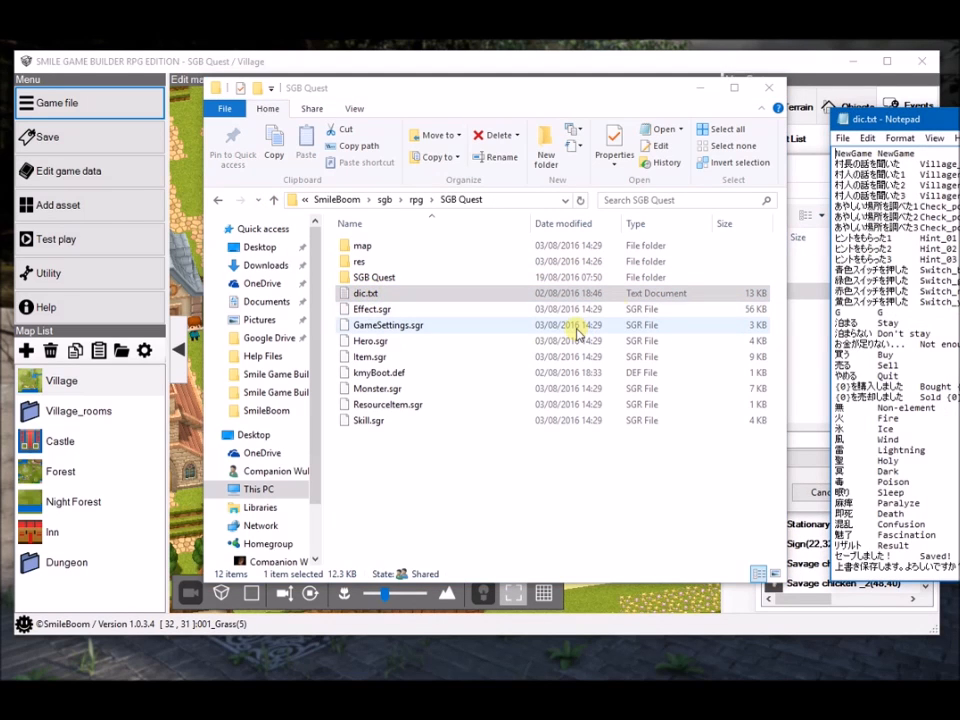
pyautogui.moveTo(940, 125); pyautogui.dragTo(476, 66)
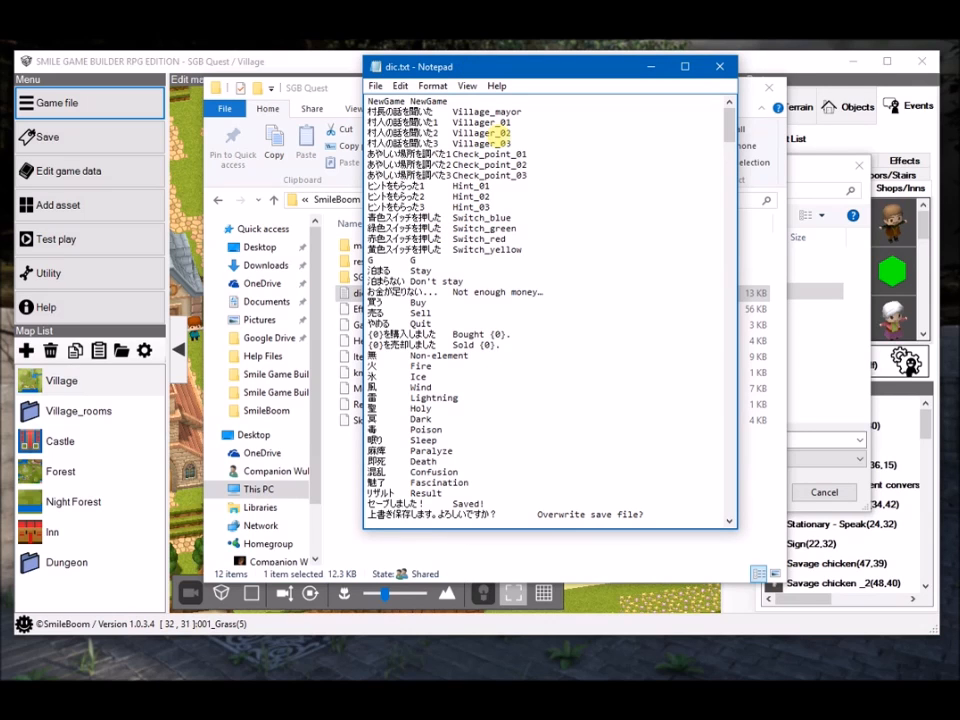
pyautogui.scroll(-14, 499, 135)
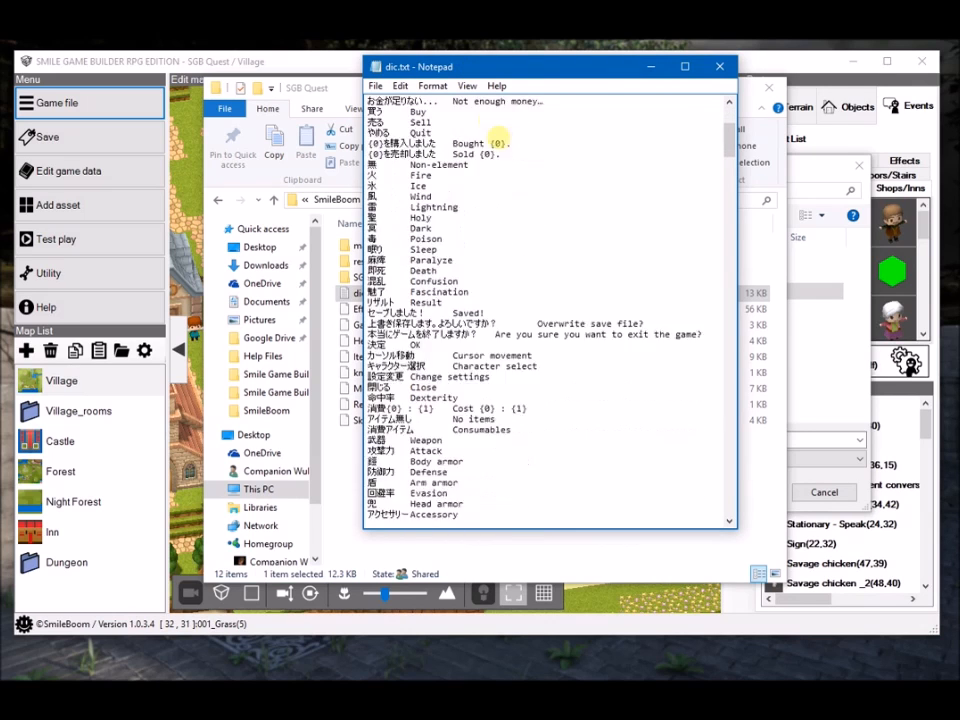
pyautogui.scroll(-20, 499, 135)
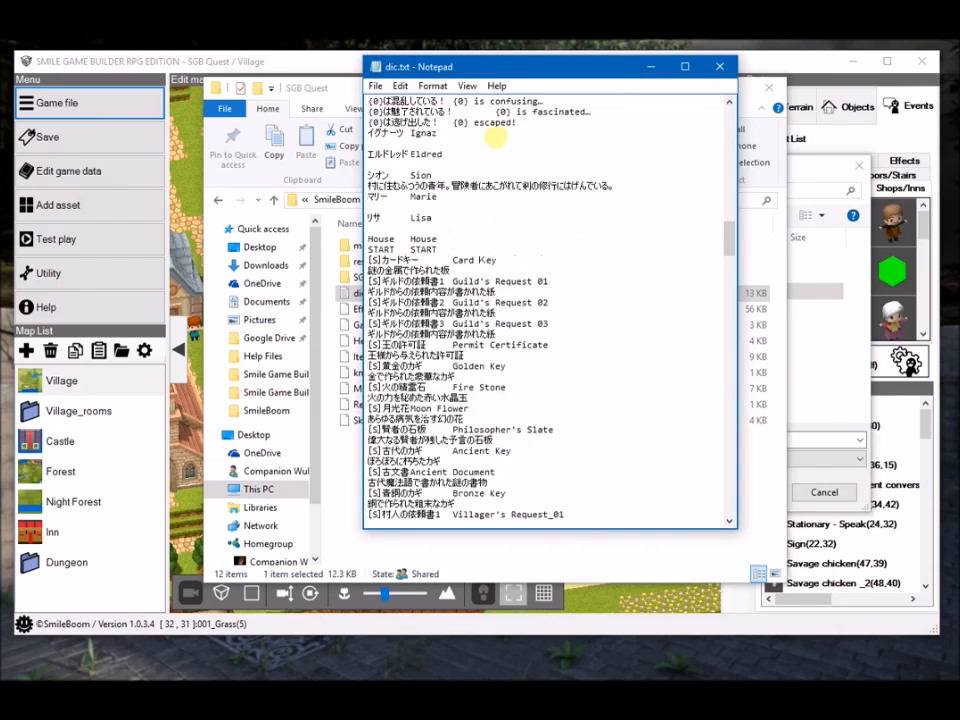
pyautogui.scroll(-12, 490, 135)
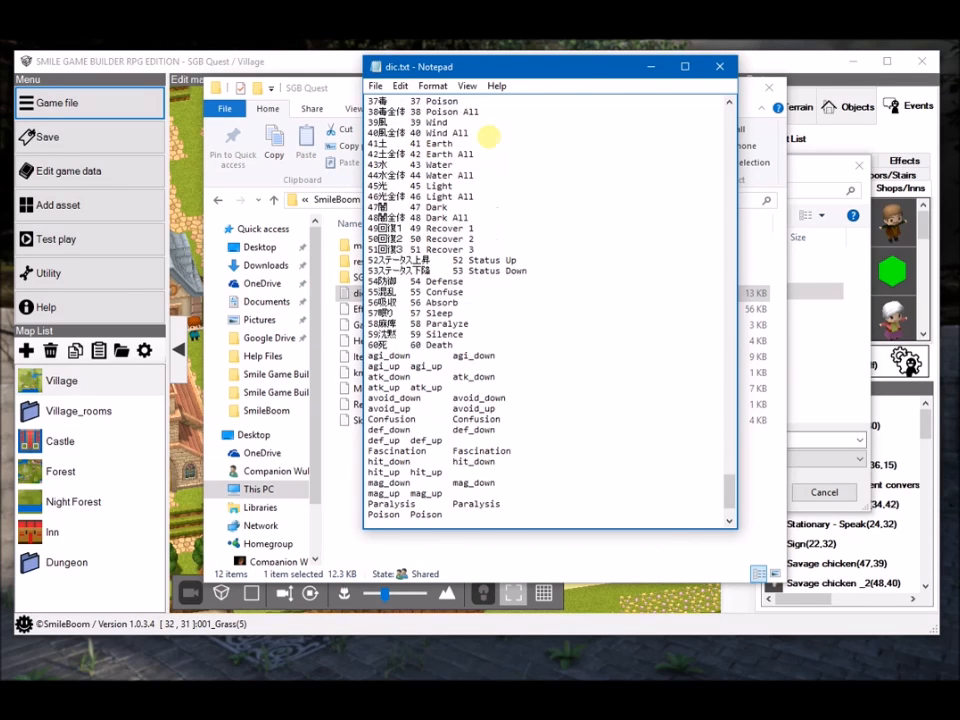
pyautogui.click(720, 66)
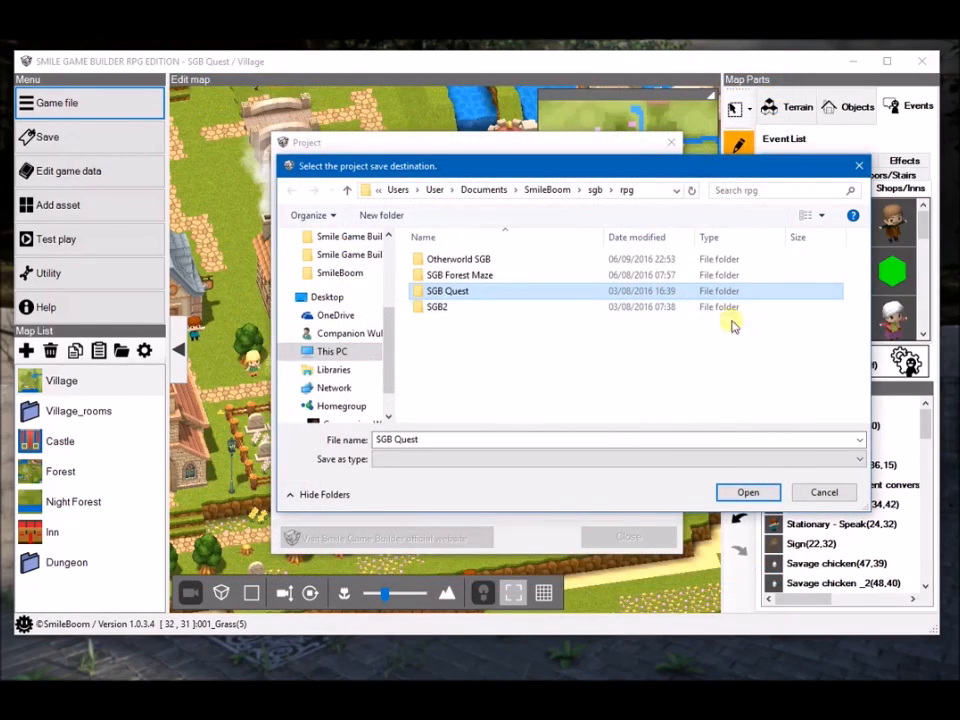
pyautogui.click(824, 492)
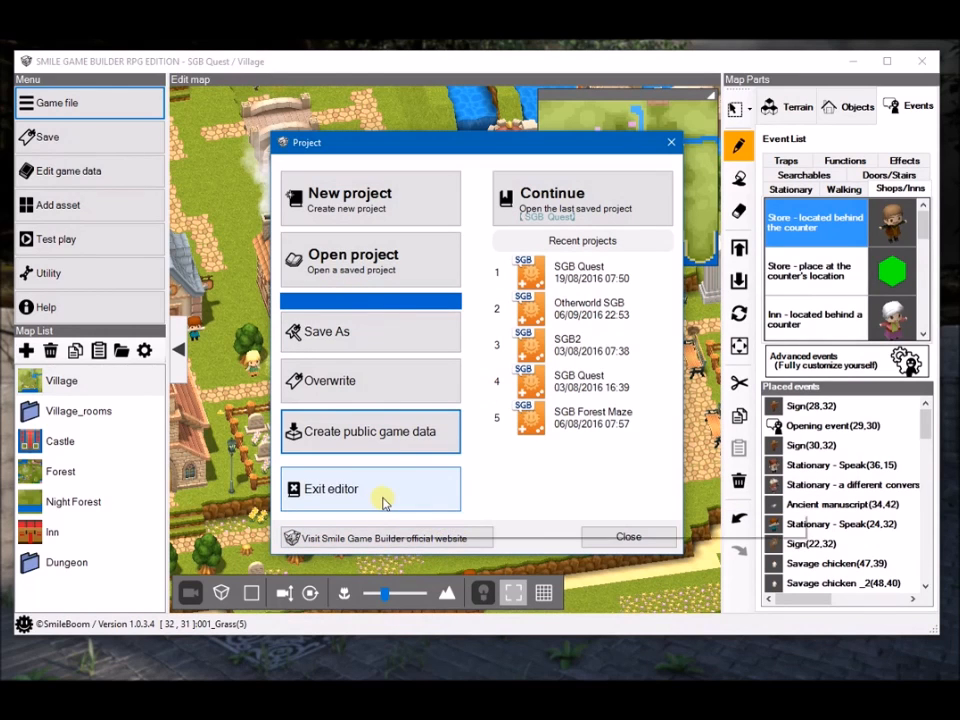
pyautogui.click(640, 538)
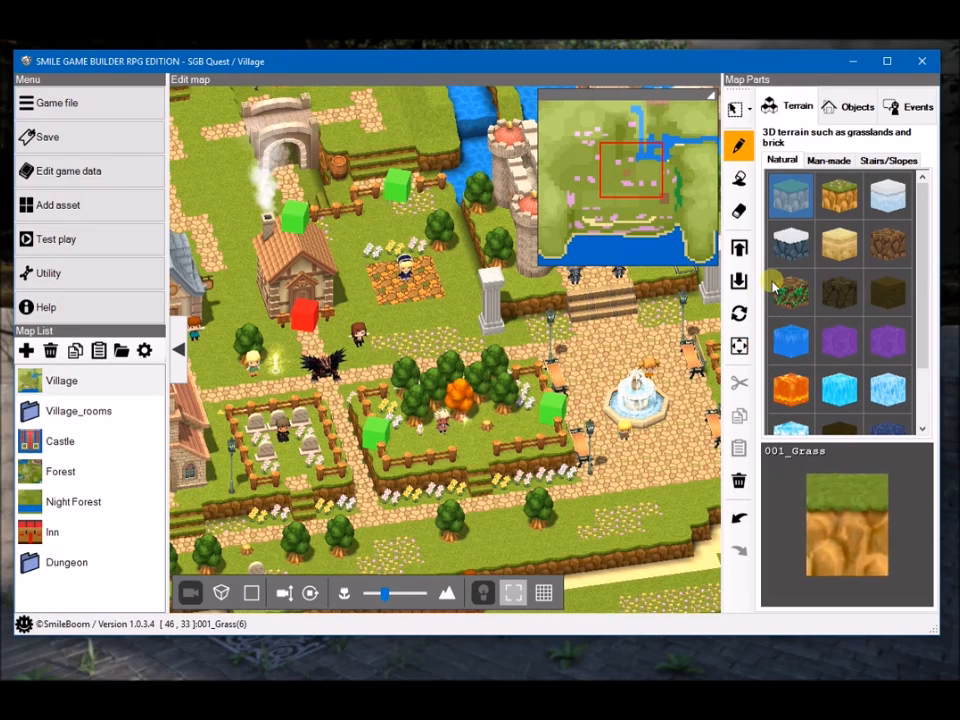
# - Examine the man-made terrain blocks available for the map
pyautogui.click(830, 161)
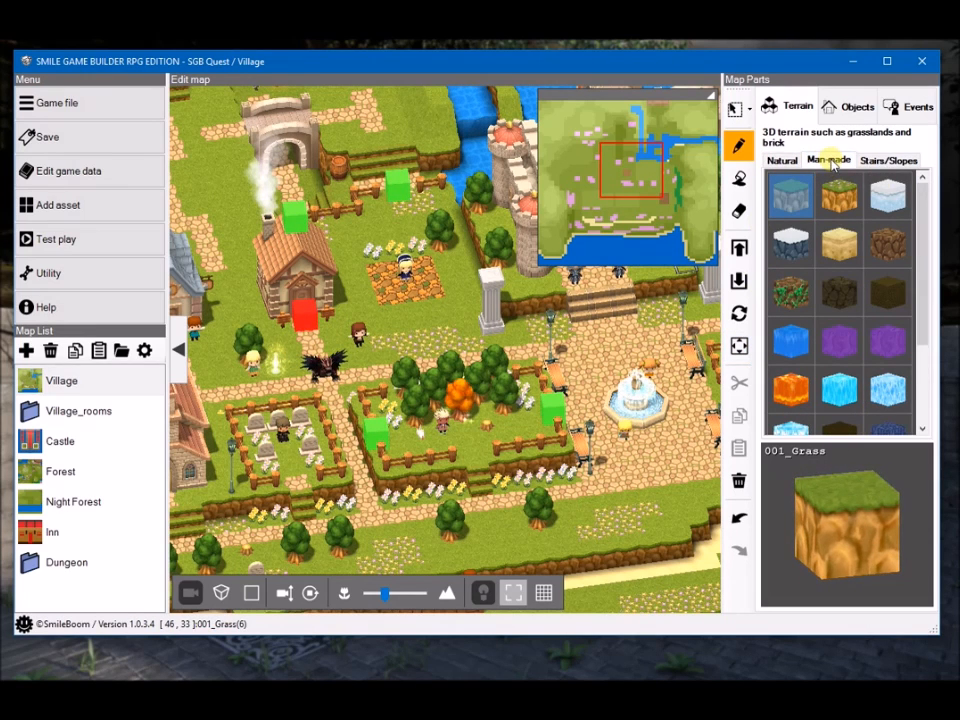
pyautogui.scroll(-3, 831, 306)
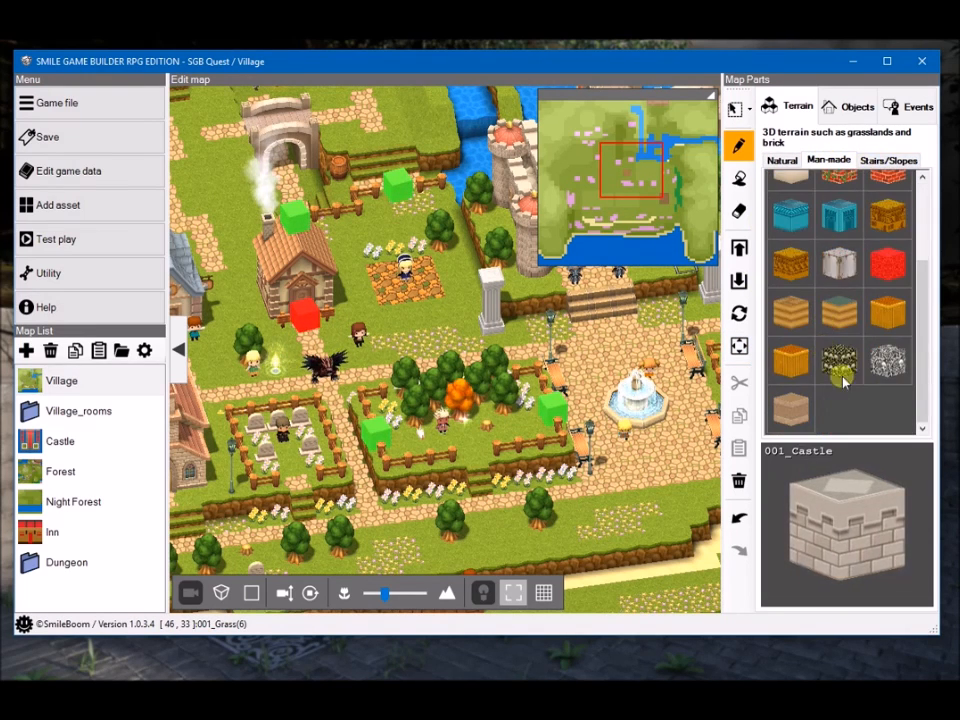